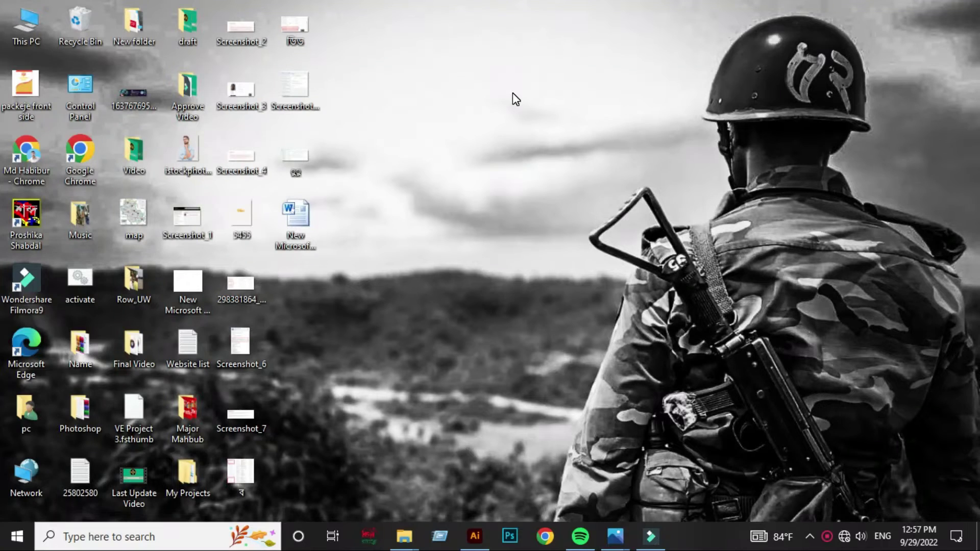
Bring Adobe Illustrator to the front from the Windows taskbar.
left_click(478, 537)
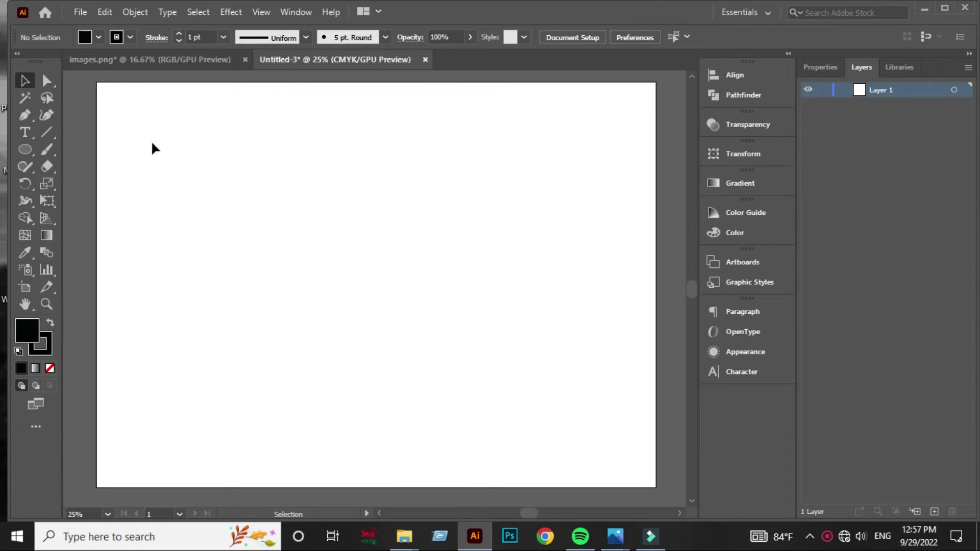
Create a new 2000 × 1500 px CMYK document with High (300 ppi) raster effects.
left_click(81, 12)
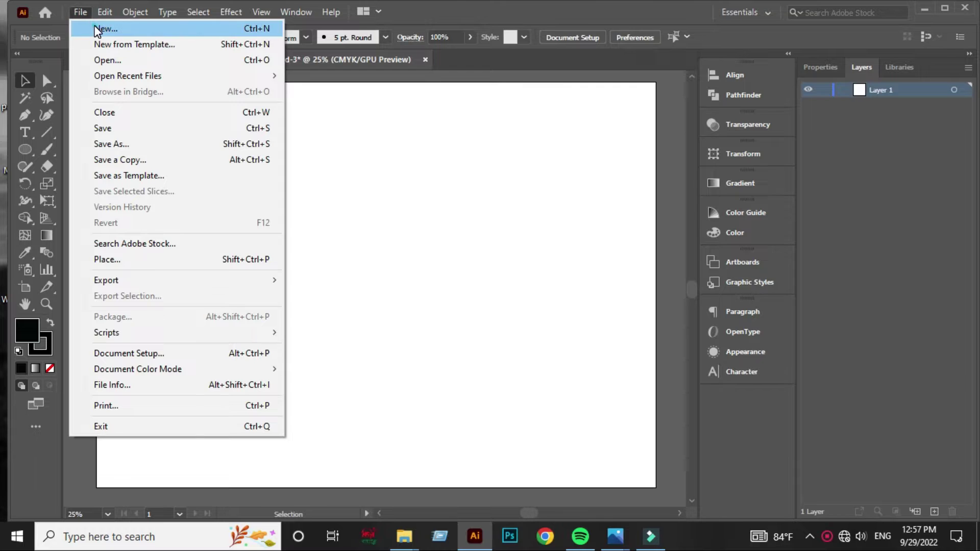
left_click(97, 30)
left_click(719, 144)
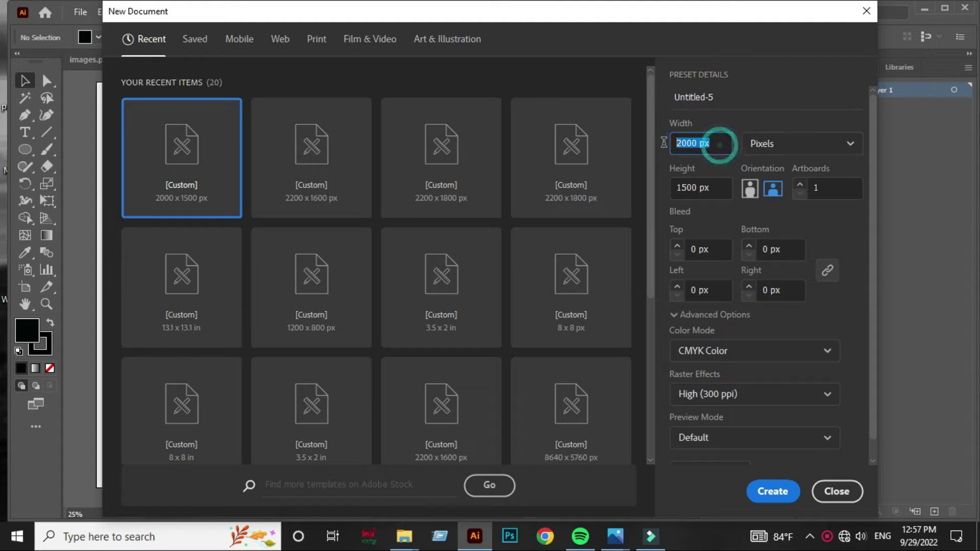
left_click(724, 192)
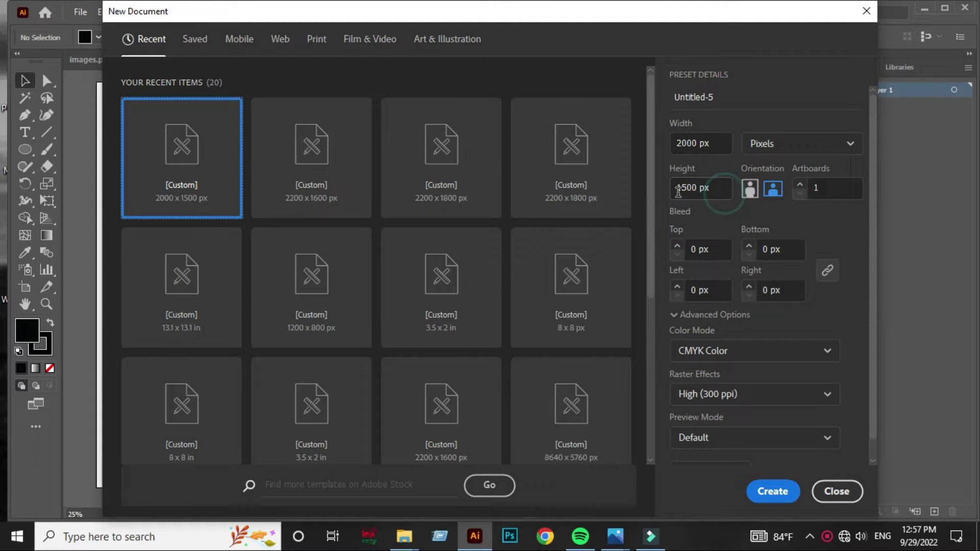
left_click(711, 186)
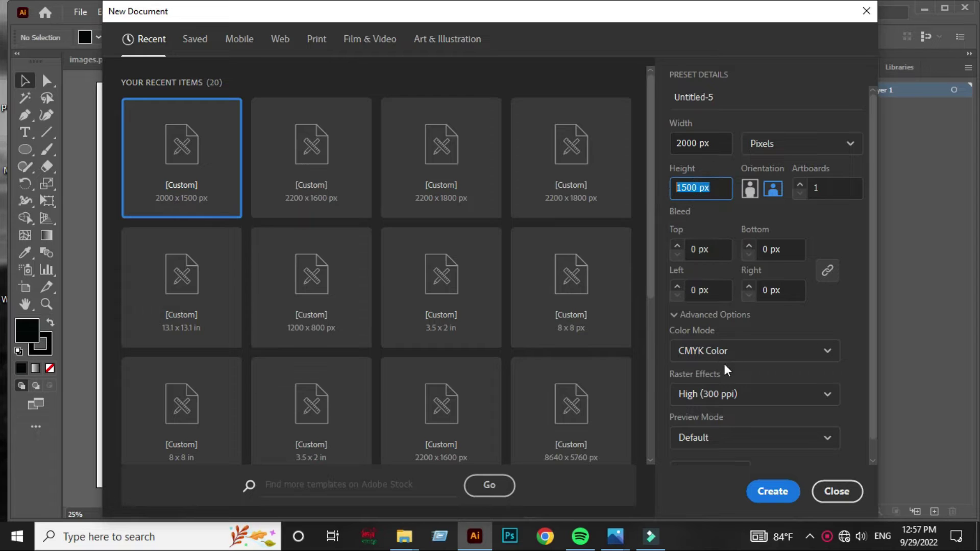
left_click(735, 346)
left_click(721, 399)
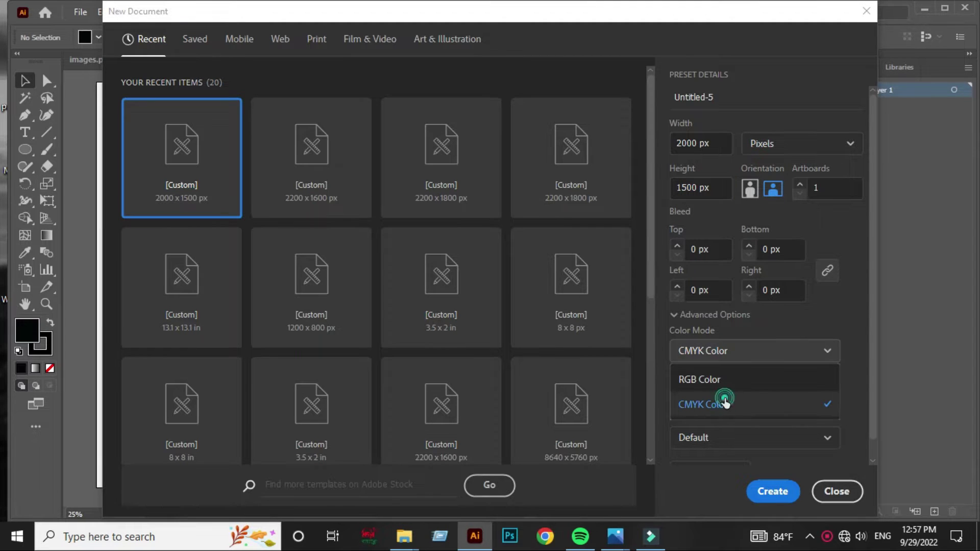
left_click(746, 405)
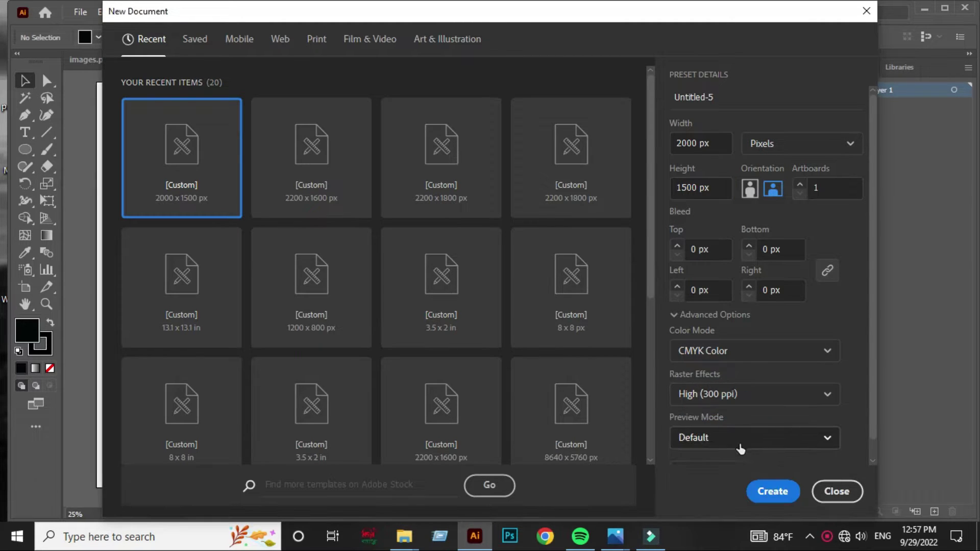
left_click(771, 491)
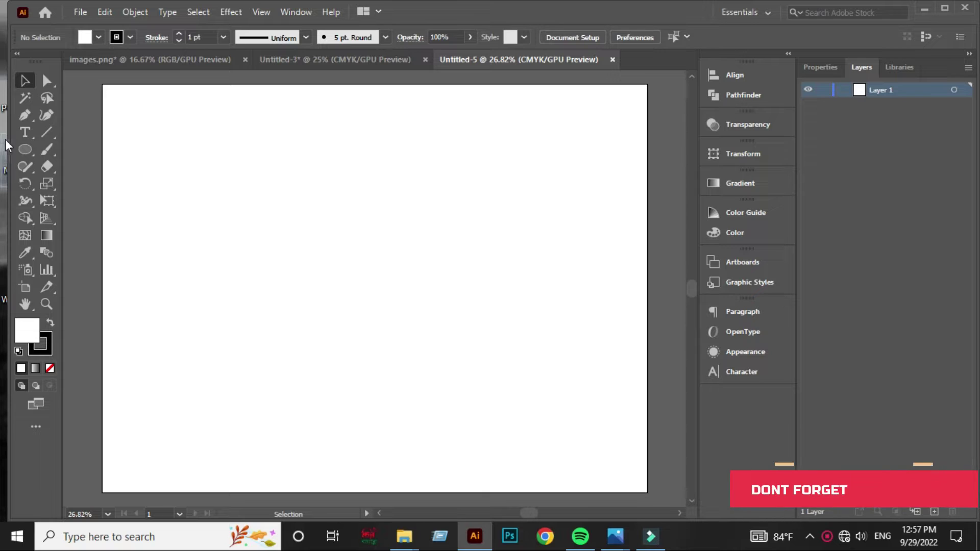
With the Pen tool, trace the left roof slope from the eave up around a small chimney.
left_click(26, 115)
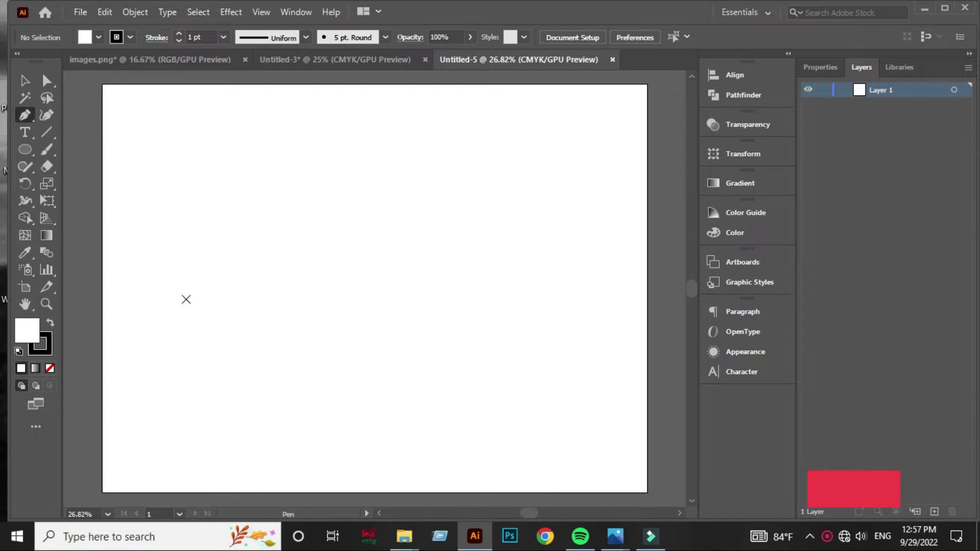
left_click(172, 314)
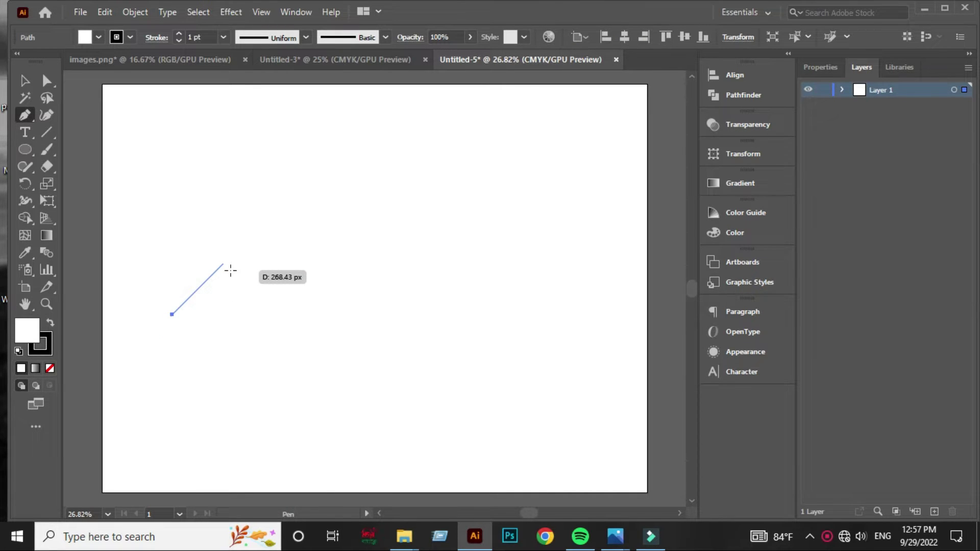
left_click(223, 263)
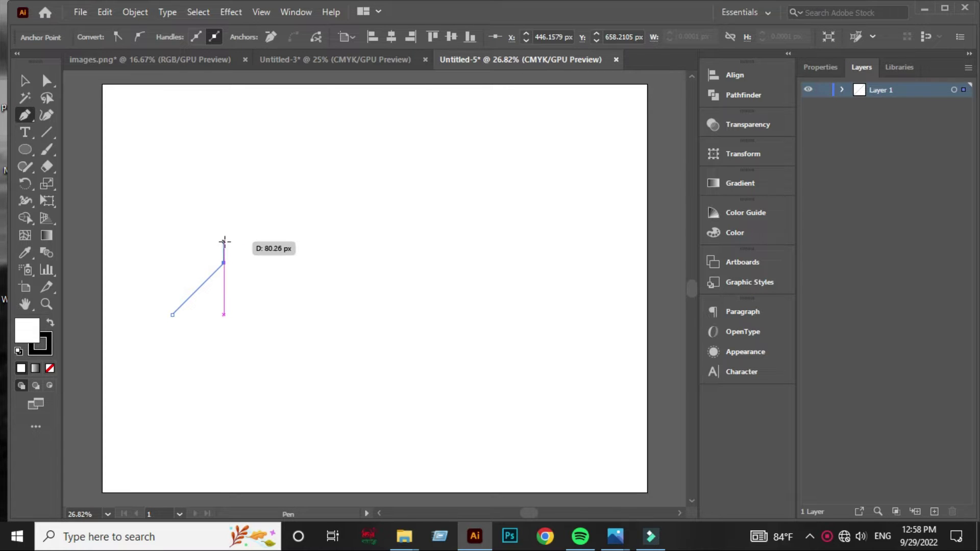
left_click(224, 241)
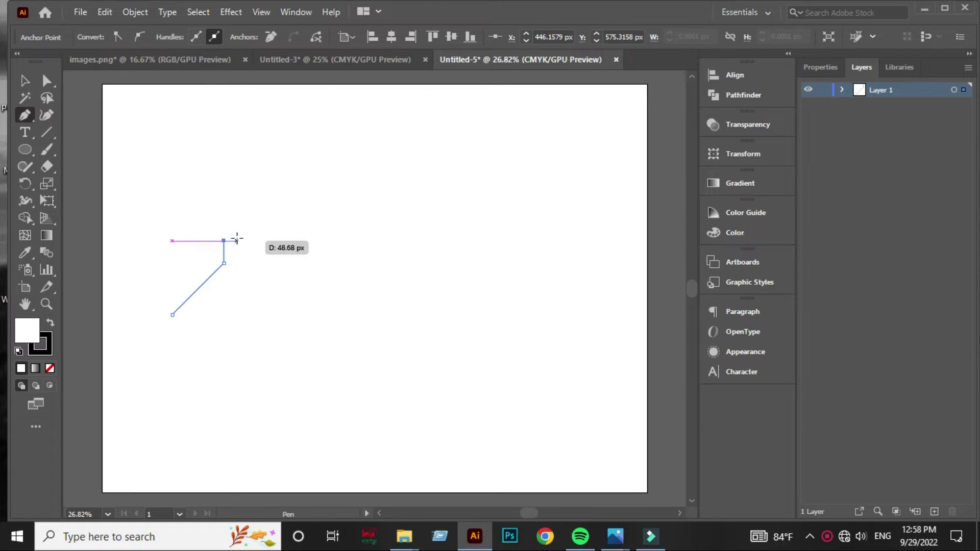
left_click(236, 240)
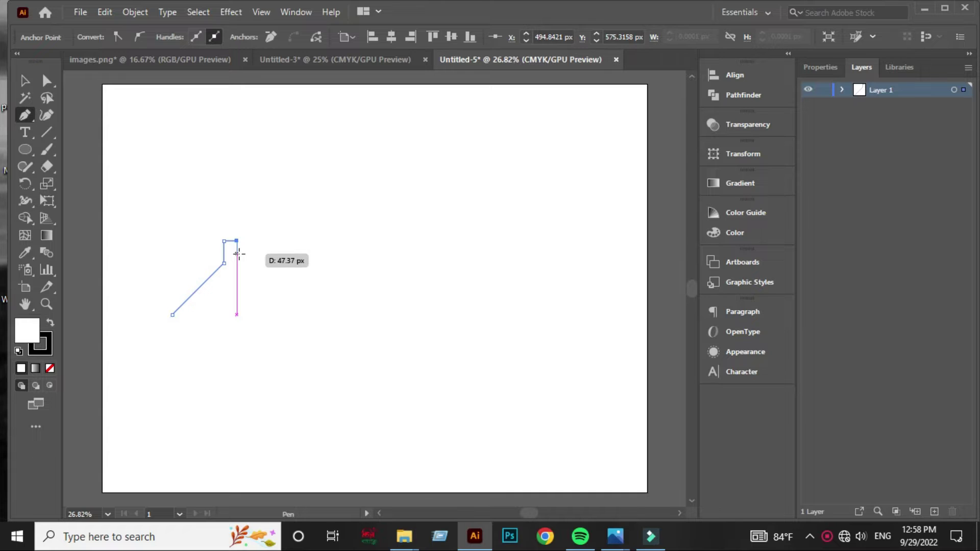
left_click(236, 253)
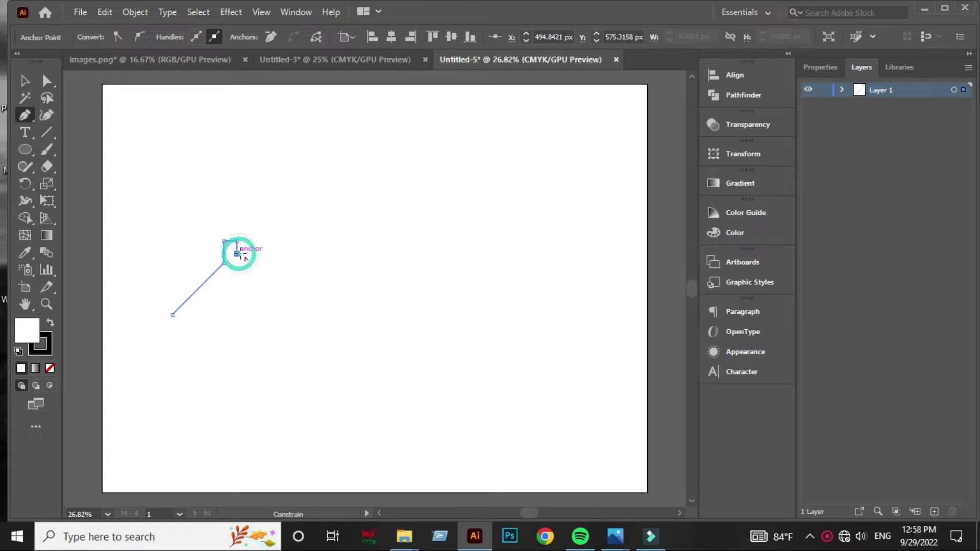
Continue the roofline to the first peak and into the valley, undoing the misplaced second-peak point.
left_click(271, 220)
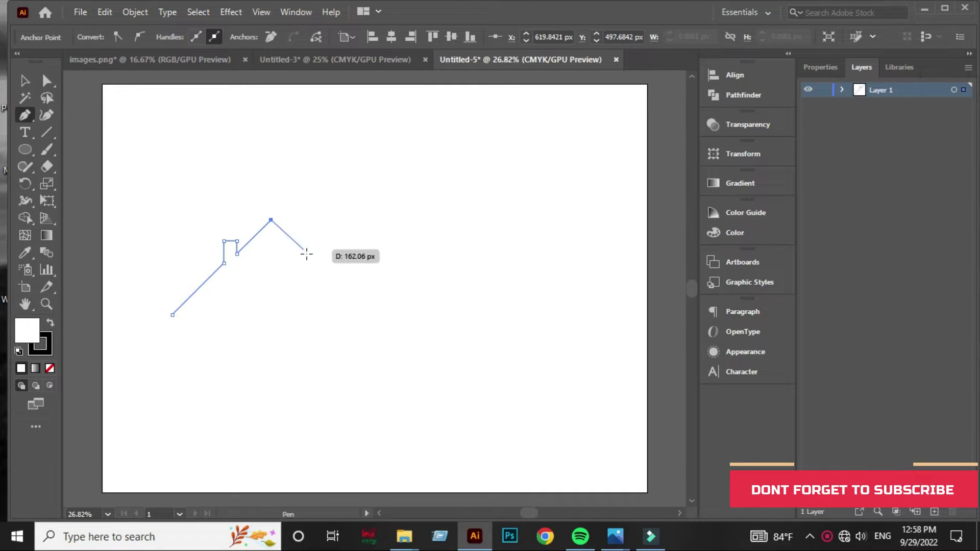
left_click(370, 323)
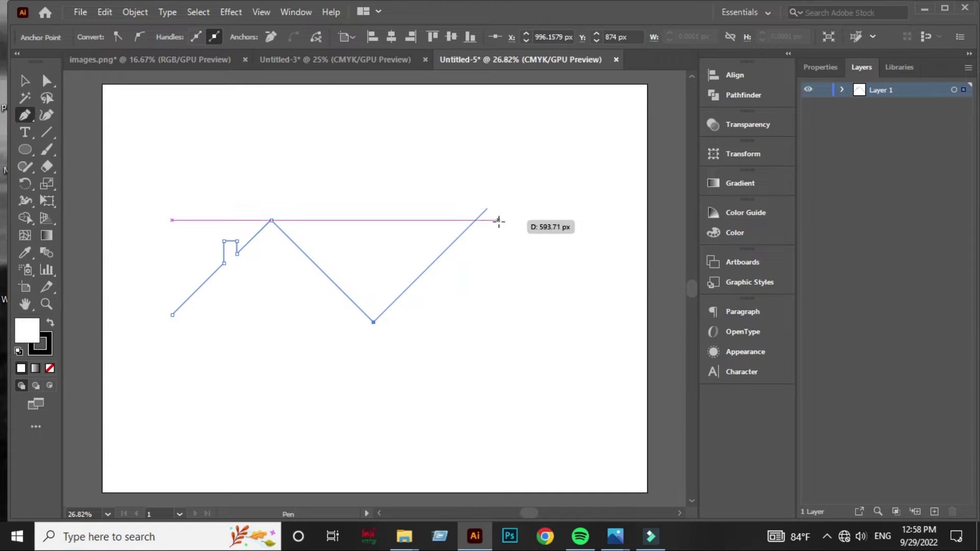
left_click(498, 221)
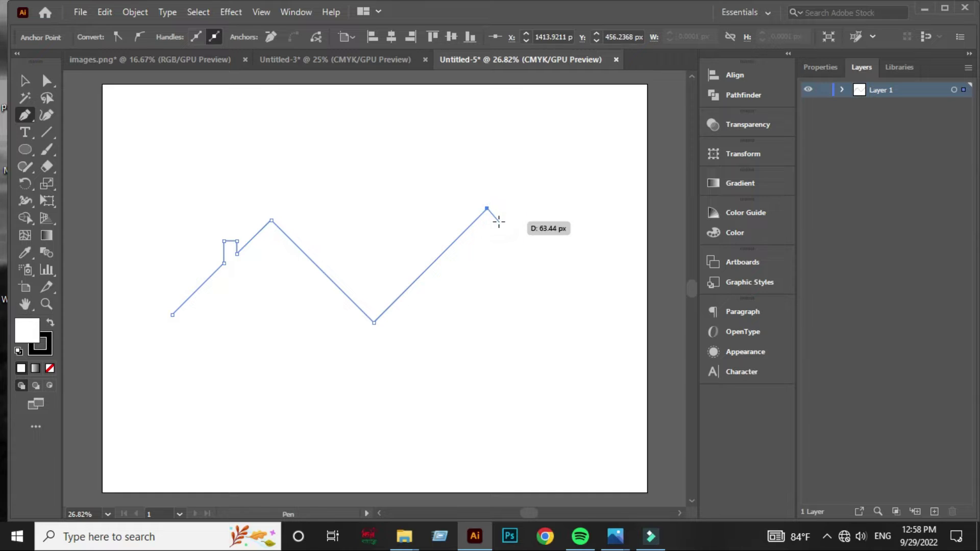
key("ctrl+z")
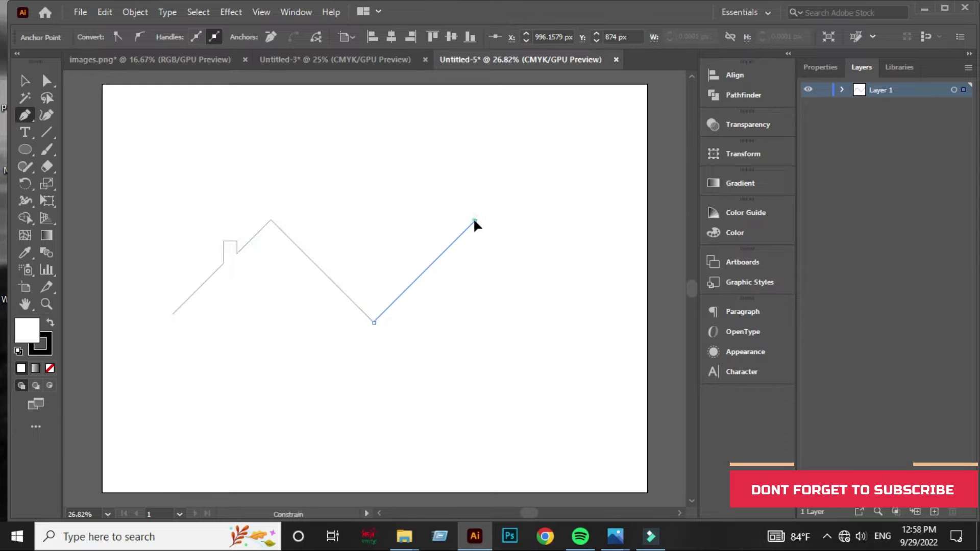
Add the second peak, its chimney and the right slope down to the eave.
left_click(475, 220)
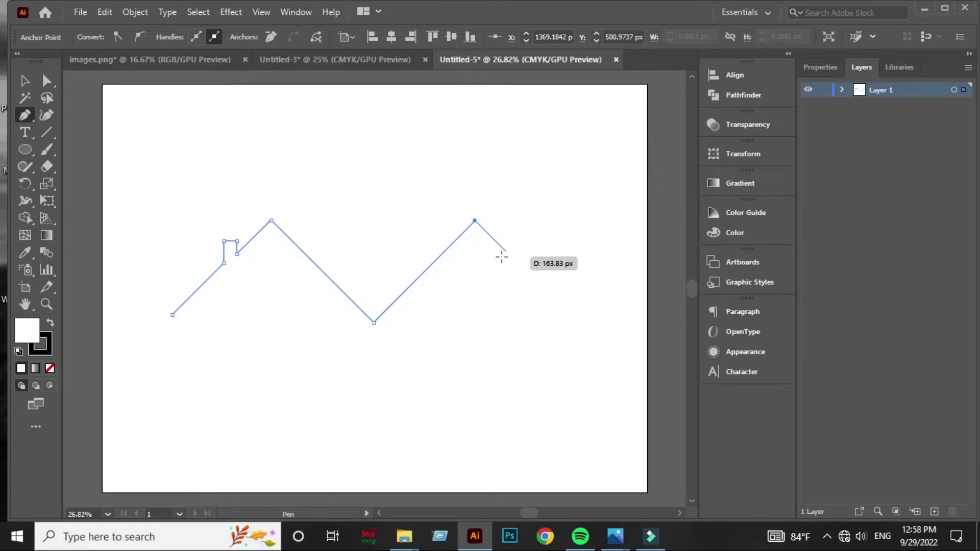
left_click(509, 253)
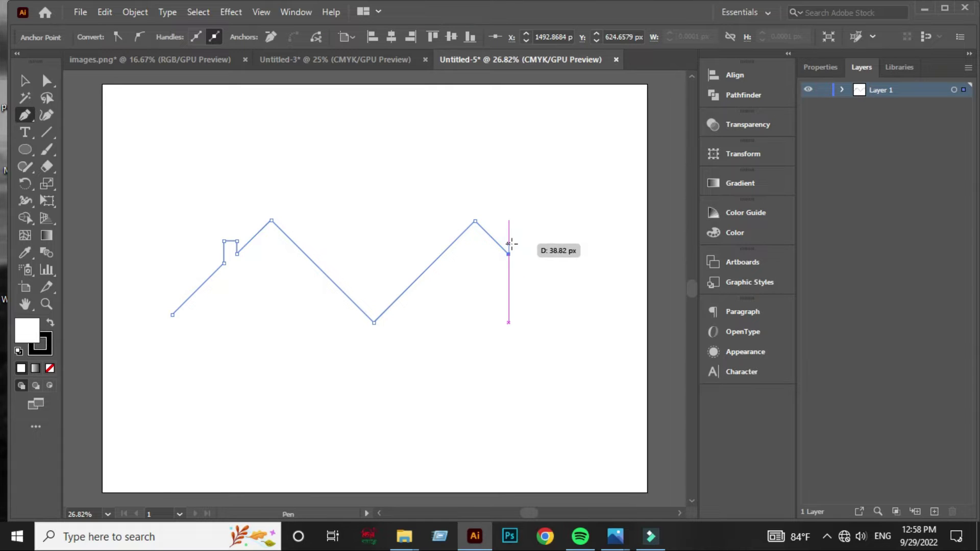
left_click(508, 241)
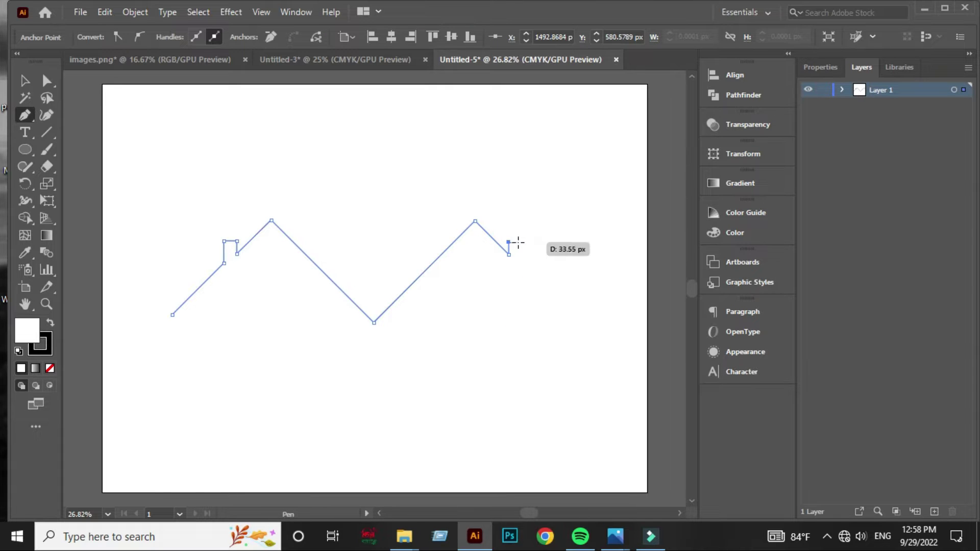
left_click(521, 241)
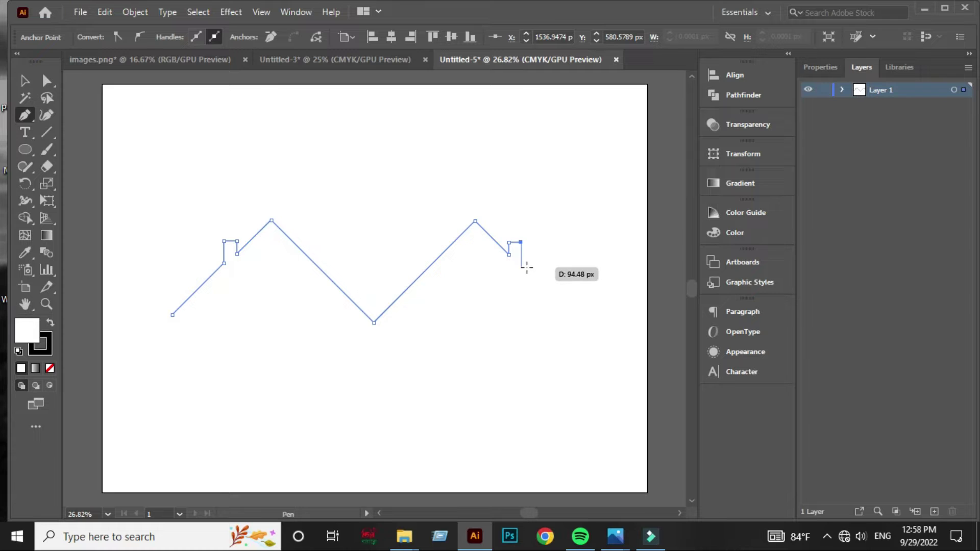
left_click(526, 263)
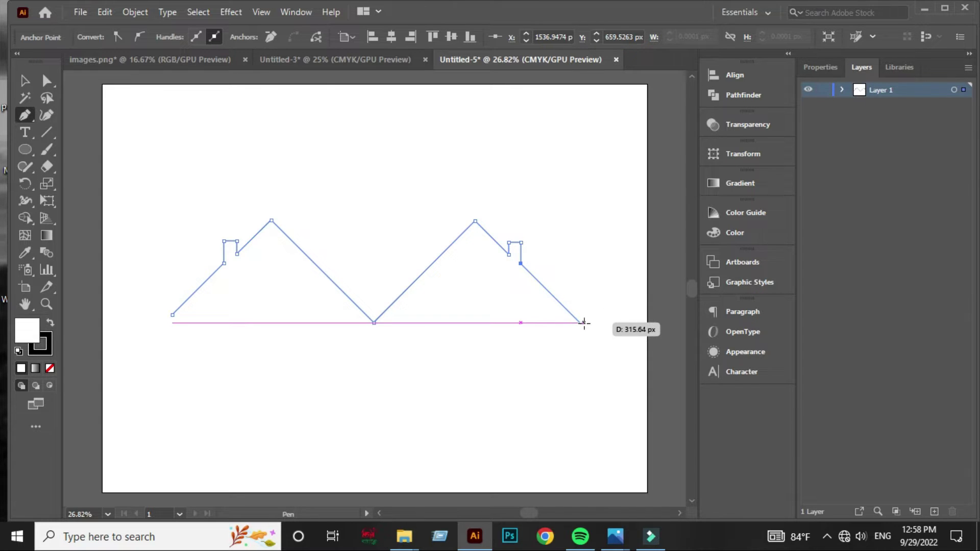
left_click(573, 316)
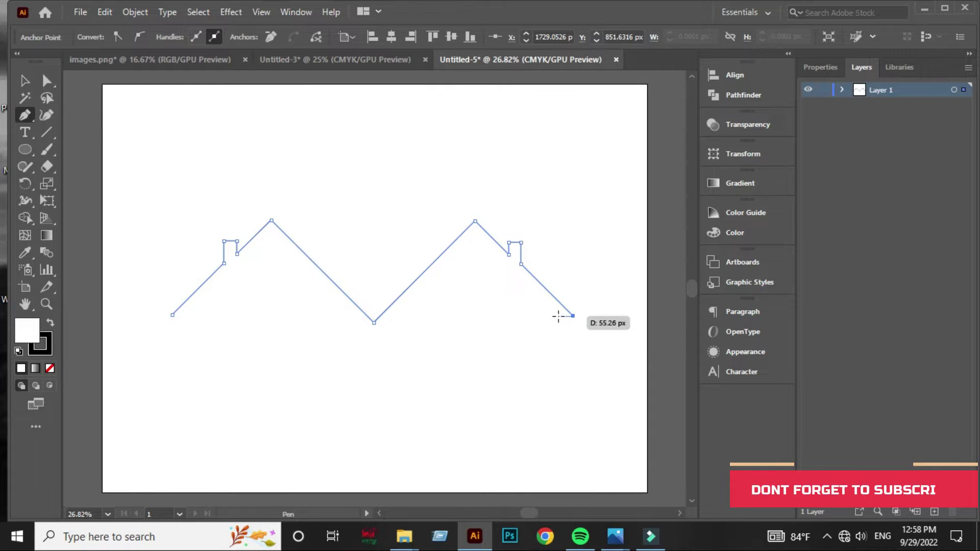
Trace the inner parallel edge back under both peaks and close the roof on its start point.
left_click(557, 316)
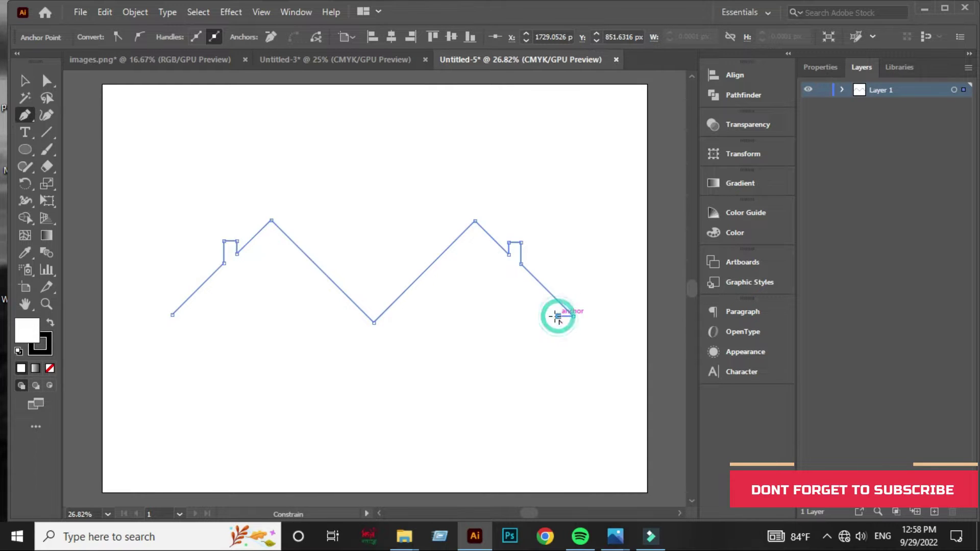
left_click(475, 237)
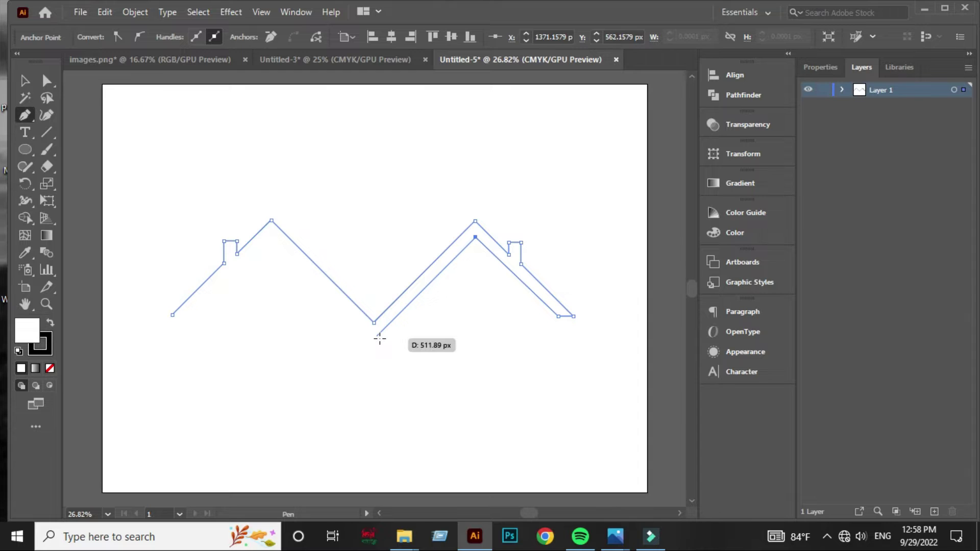
left_click(376, 337)
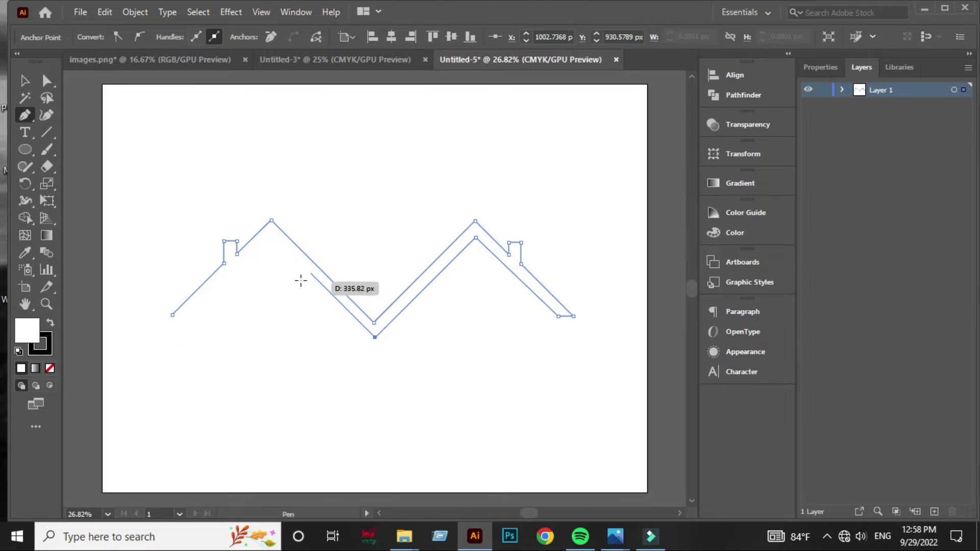
left_click(271, 235)
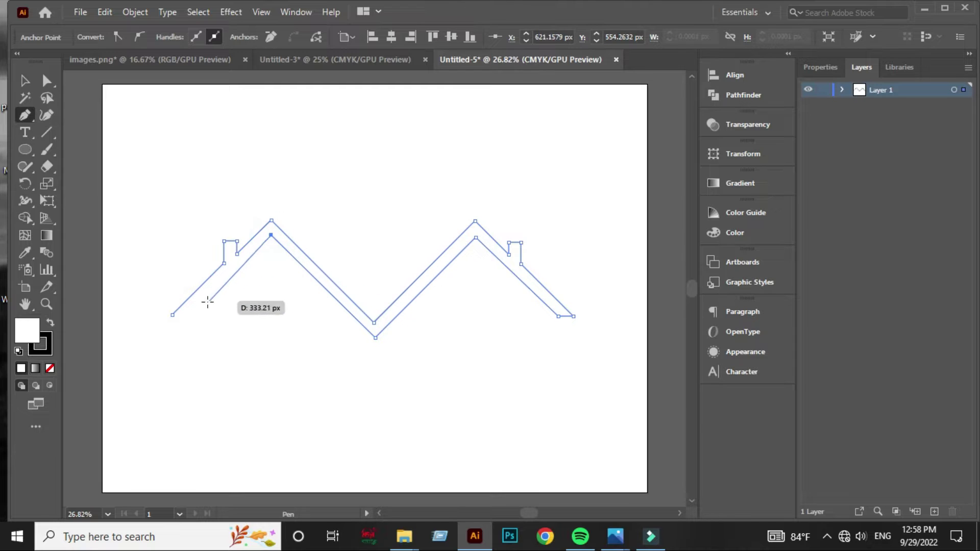
left_click(187, 316)
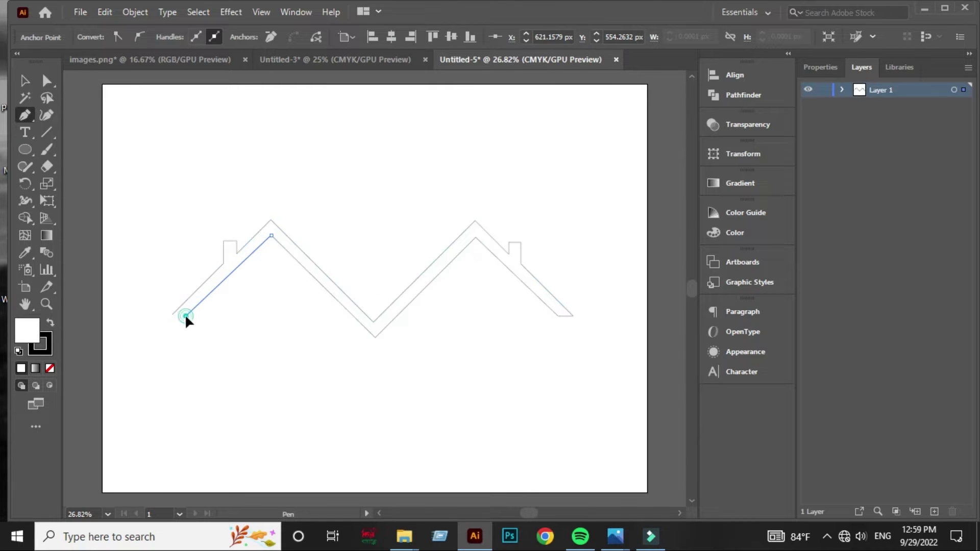
left_click(172, 315)
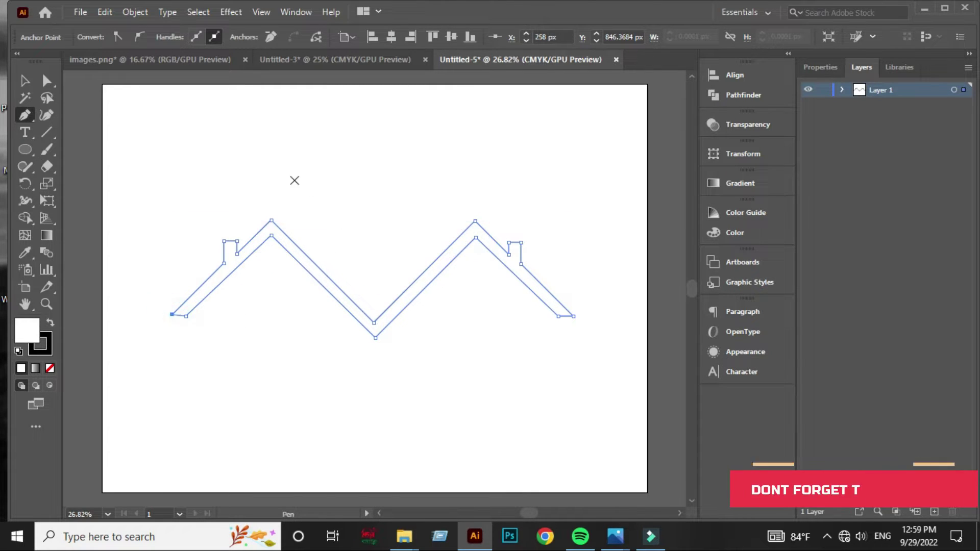
Nudge the valley's bottom anchor slightly left with the Direct Selection tool.
left_click(24, 81)
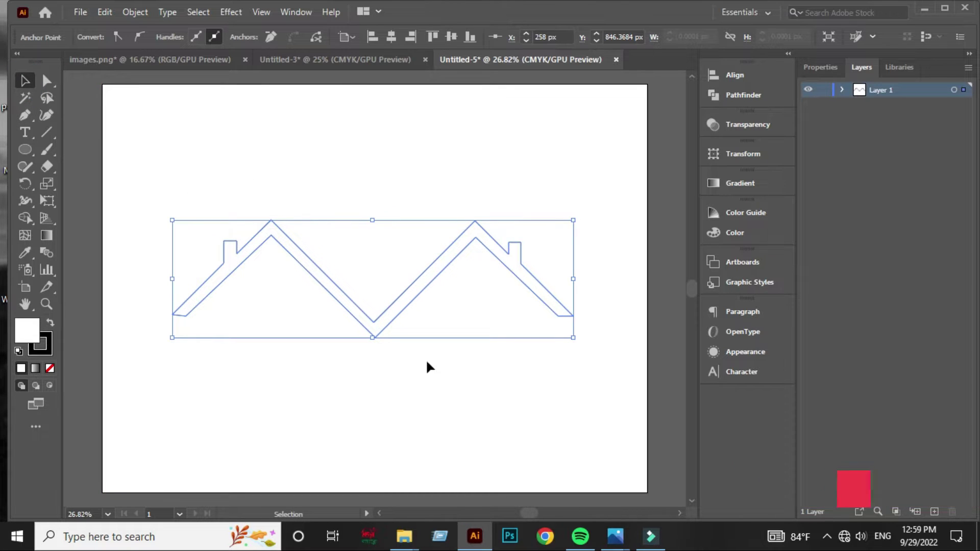
left_click(47, 82)
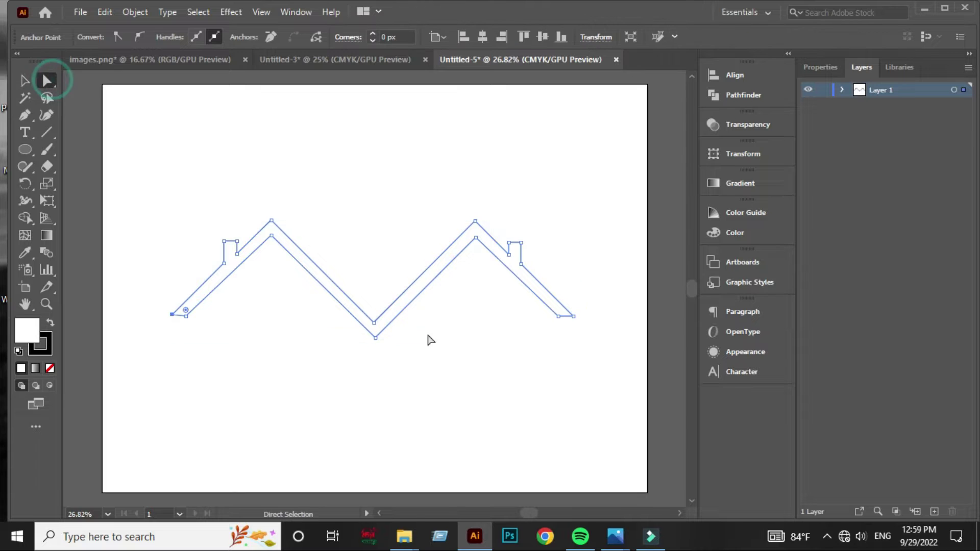
scroll(428, 339, "up", 3, "alt")
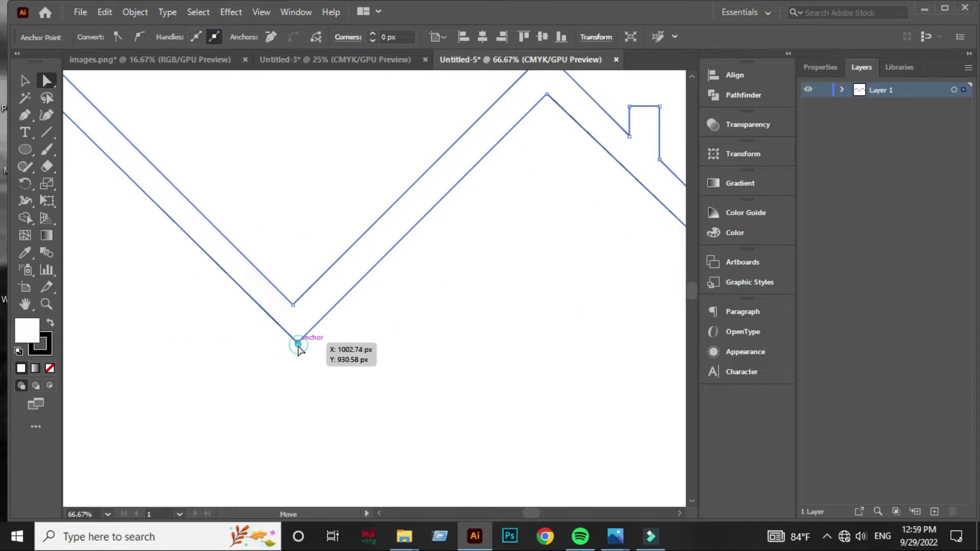
left_click_drag(297, 343, 290, 343)
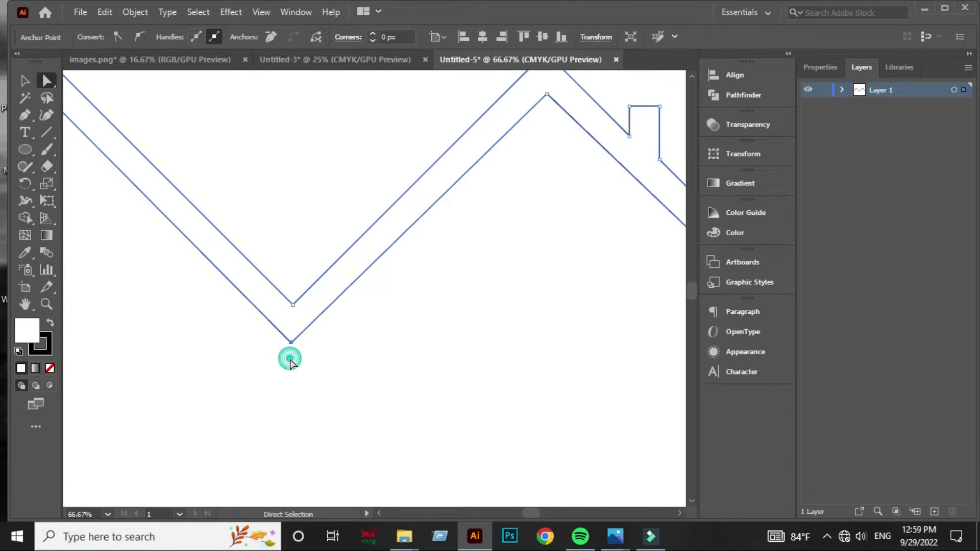
left_click(290, 362)
scroll(291, 363, "down", 3, "alt")
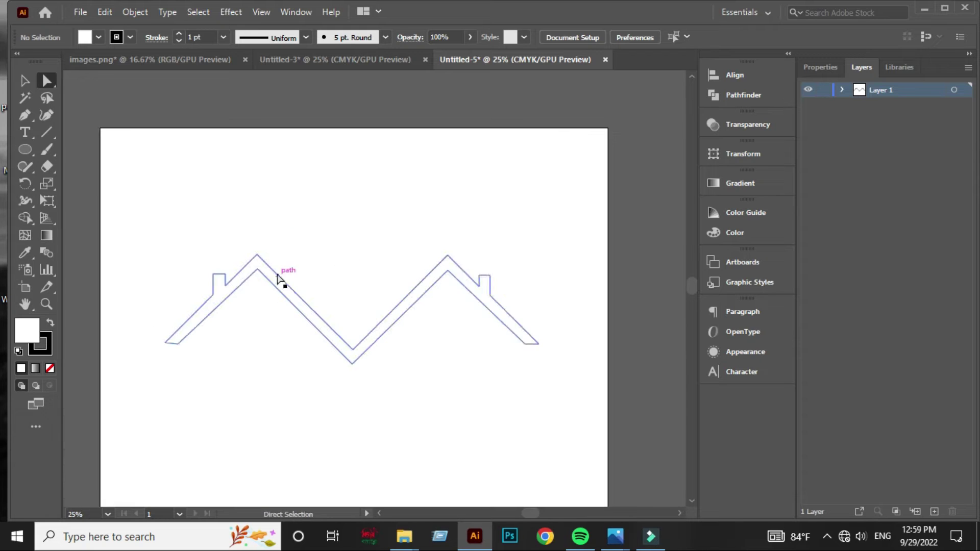
Adjust the inner anchor under the left peak, then recentre the view on the roof.
scroll(255, 265, "up", 2, "alt")
left_click(242, 264)
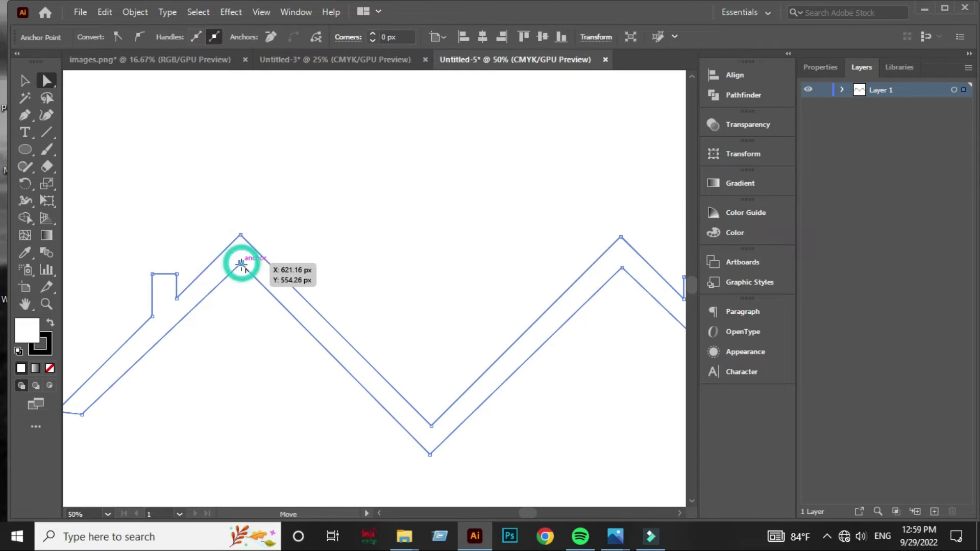
left_click_drag(240, 265, 240, 263)
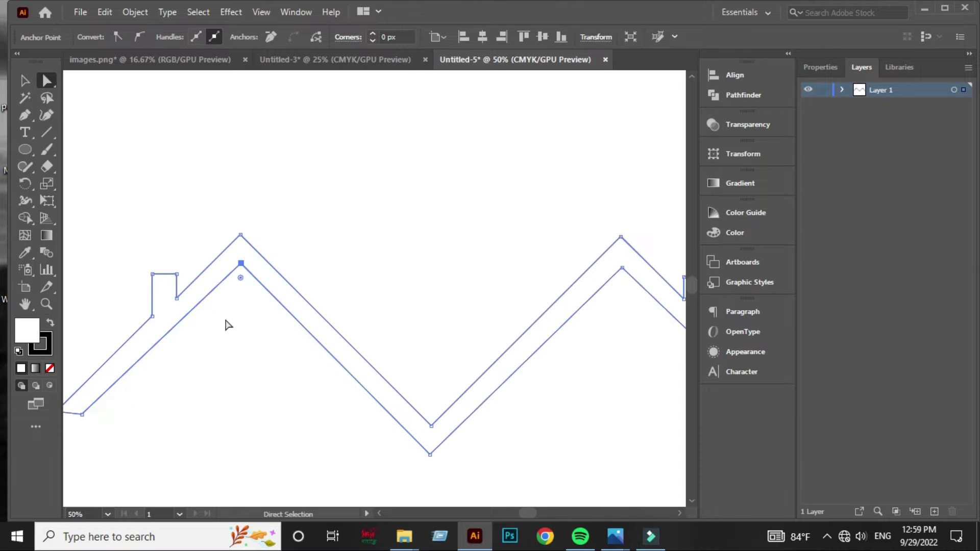
left_click(221, 320)
scroll(223, 321, "down", 1, "alt")
scroll(397, 218, "down", 1)
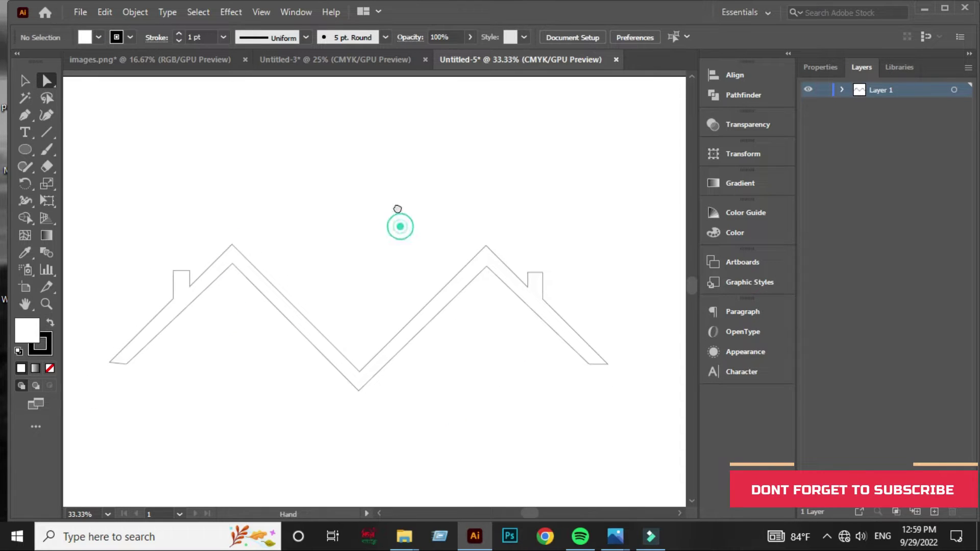
left_click_drag(412, 203, 392, 206)
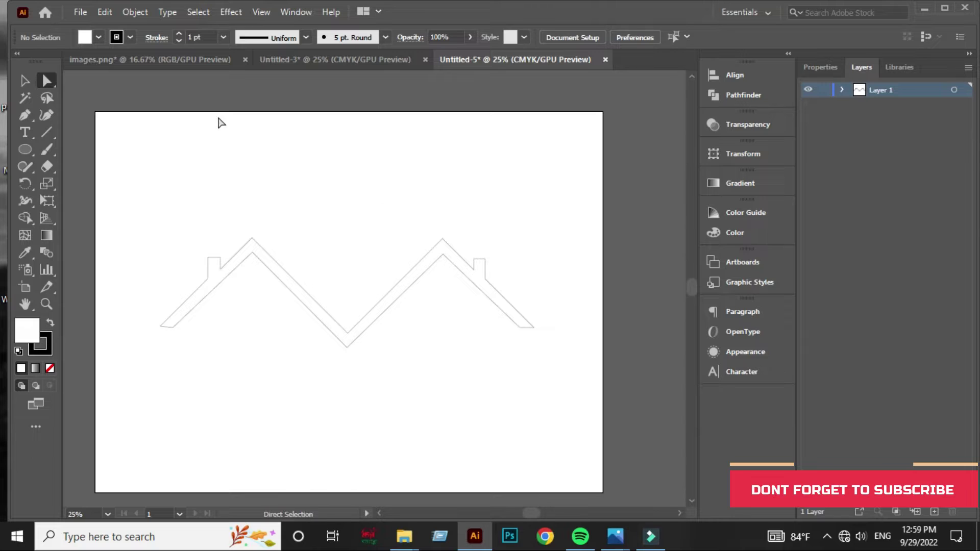
Pen a smaller roof above the big one, from its left end to the peak and chimney.
left_click(26, 116)
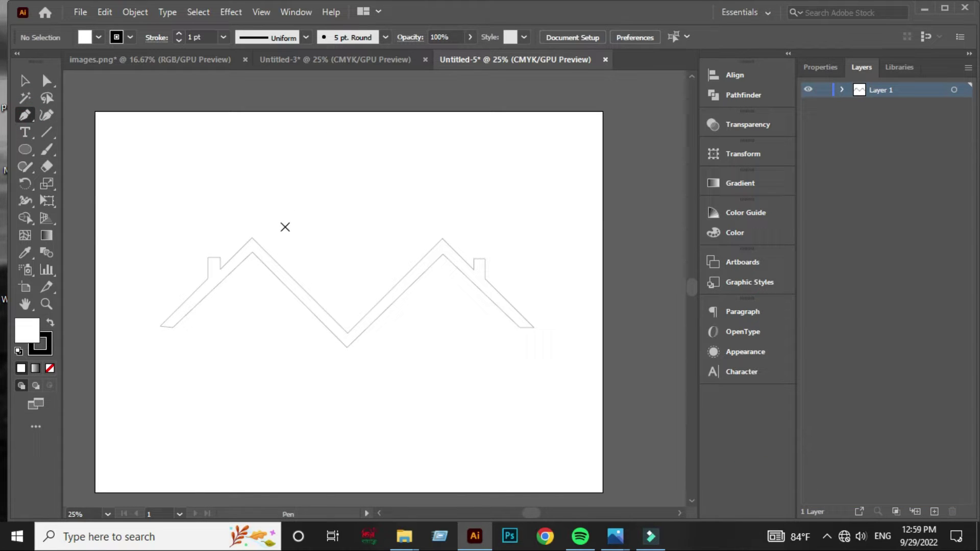
left_click(281, 228)
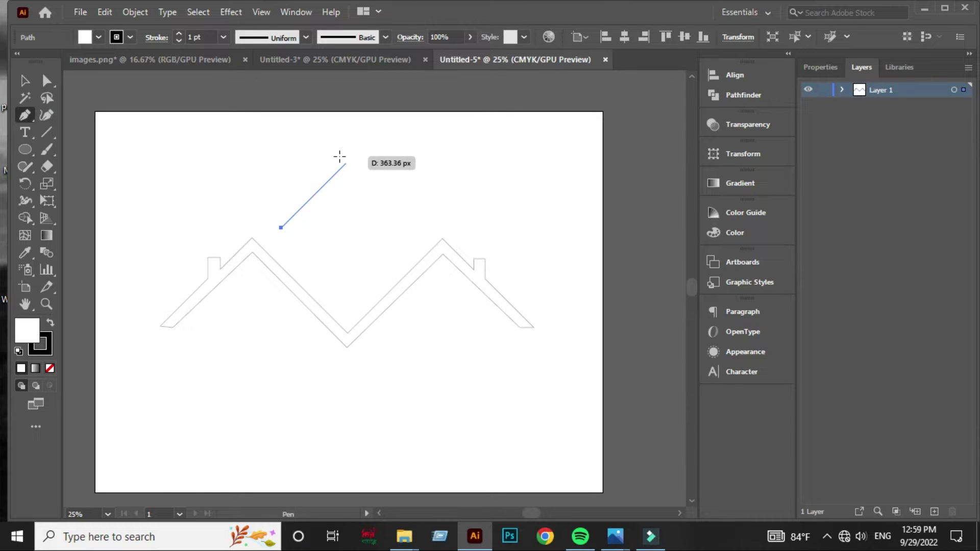
left_click(346, 164)
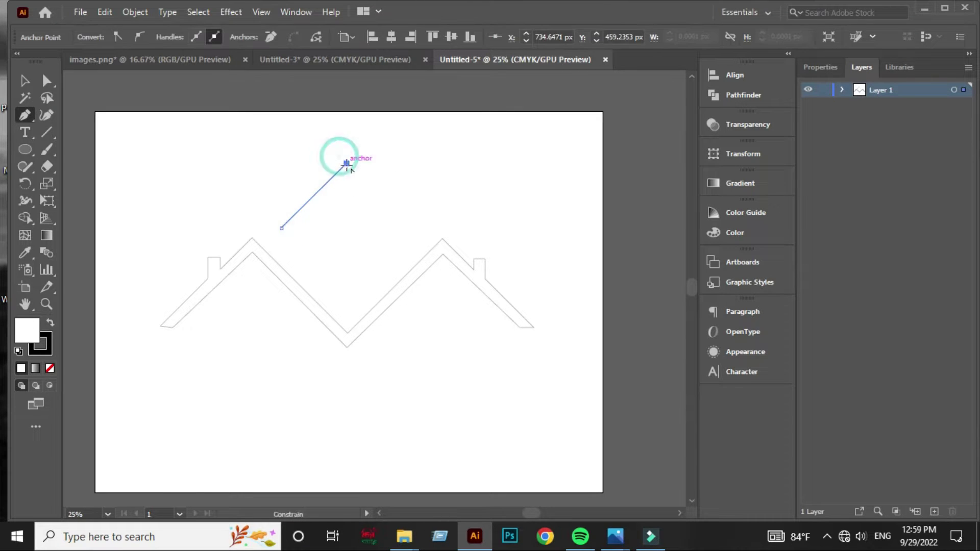
left_click(370, 187)
left_click(370, 176, "shift")
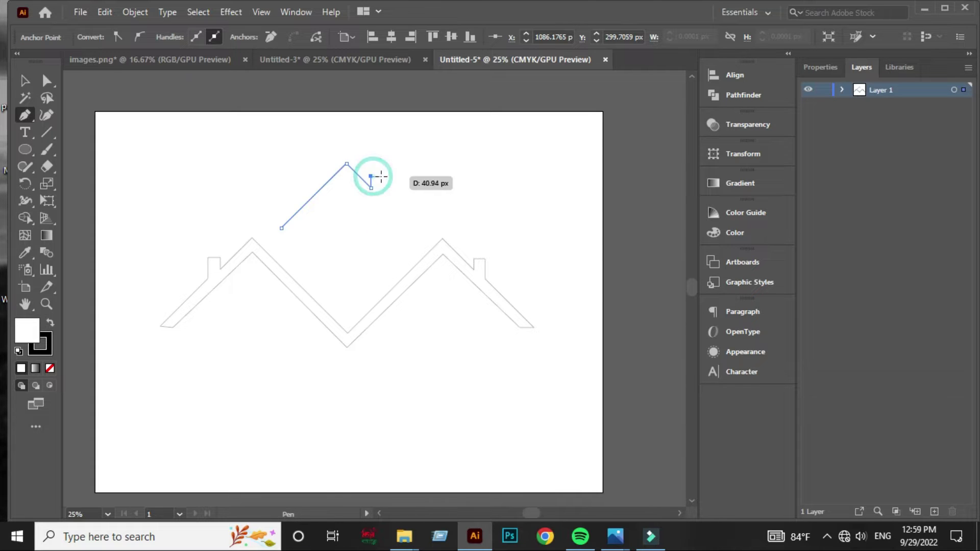
left_click(382, 177)
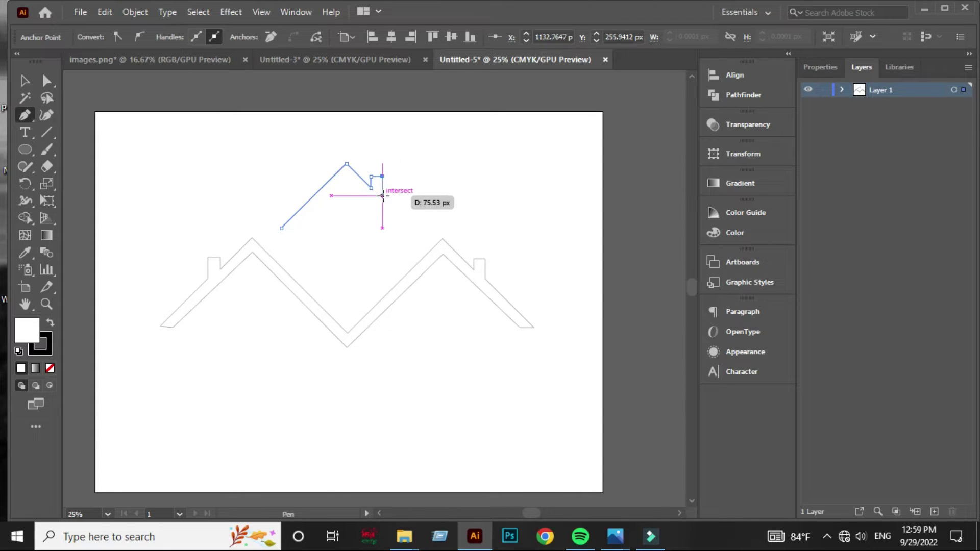
left_click(382, 195)
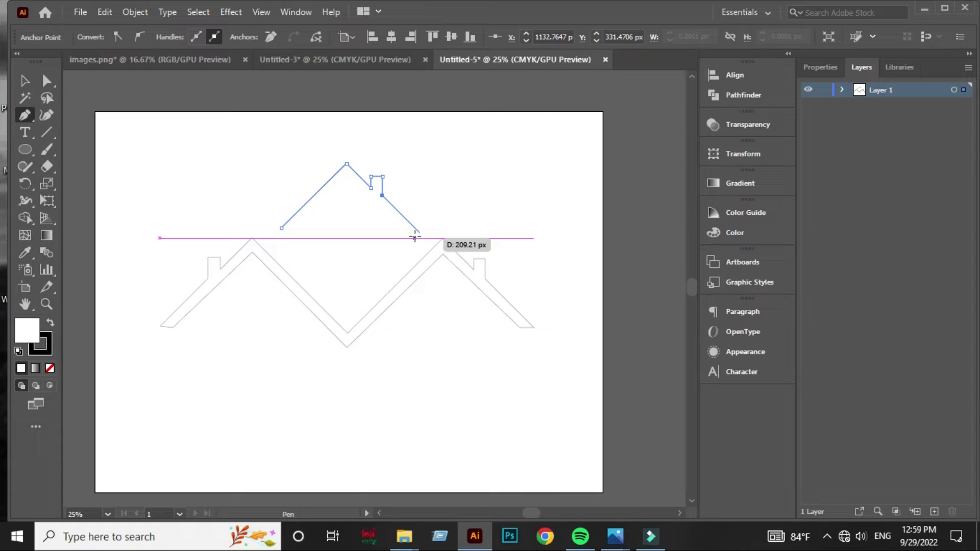
Finish the small roof's right slope level with its left end, then close it with an inner edge.
left_click(411, 225)
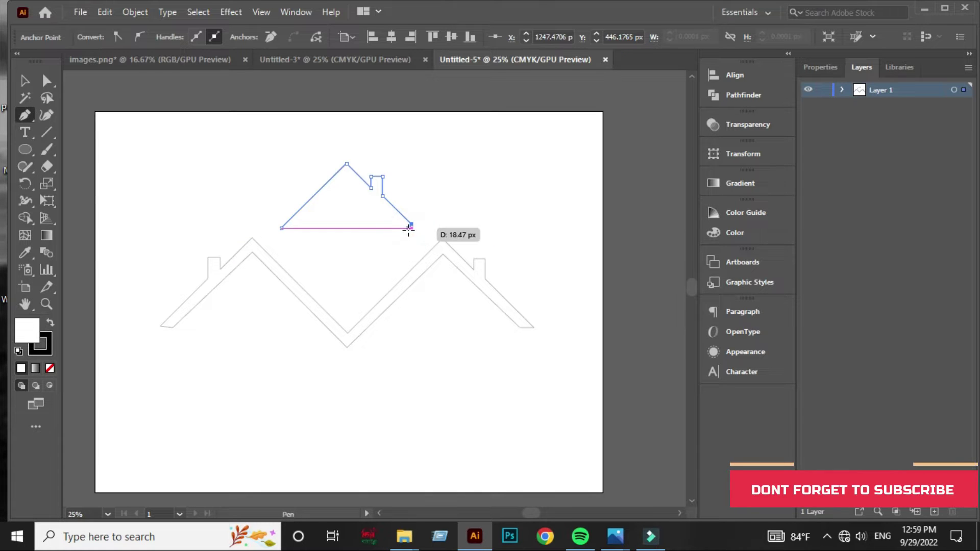
key("ctrl")
left_click_drag(411, 225, 417, 227)
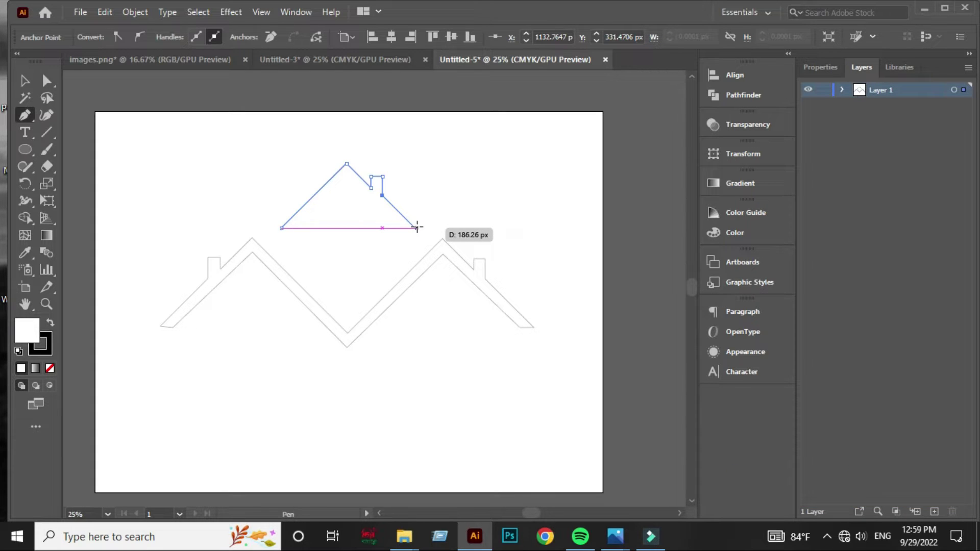
left_click(399, 228)
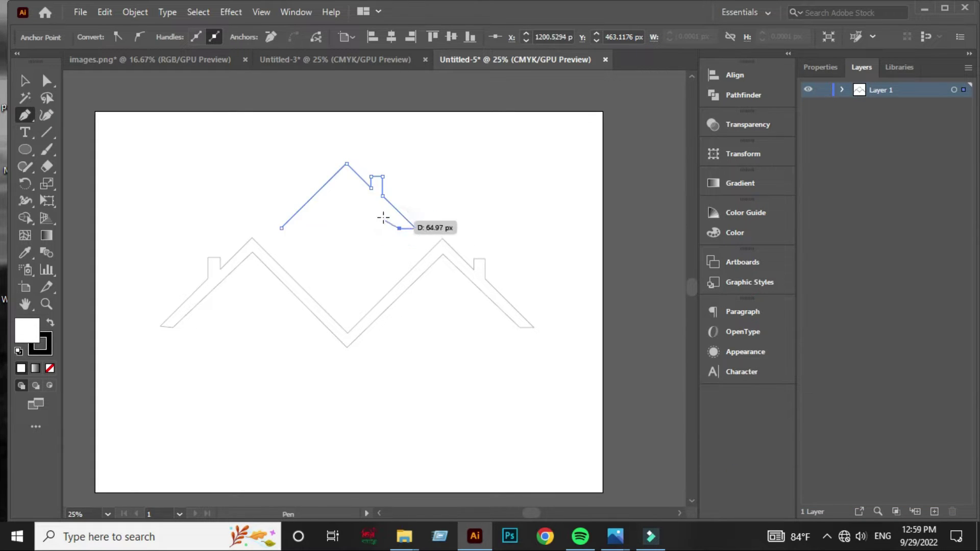
left_click(348, 178)
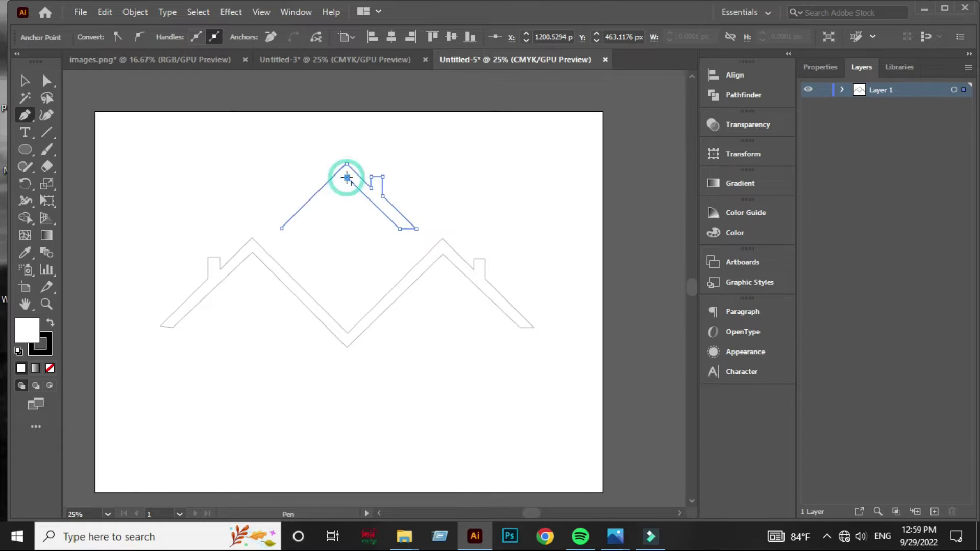
left_click(295, 229)
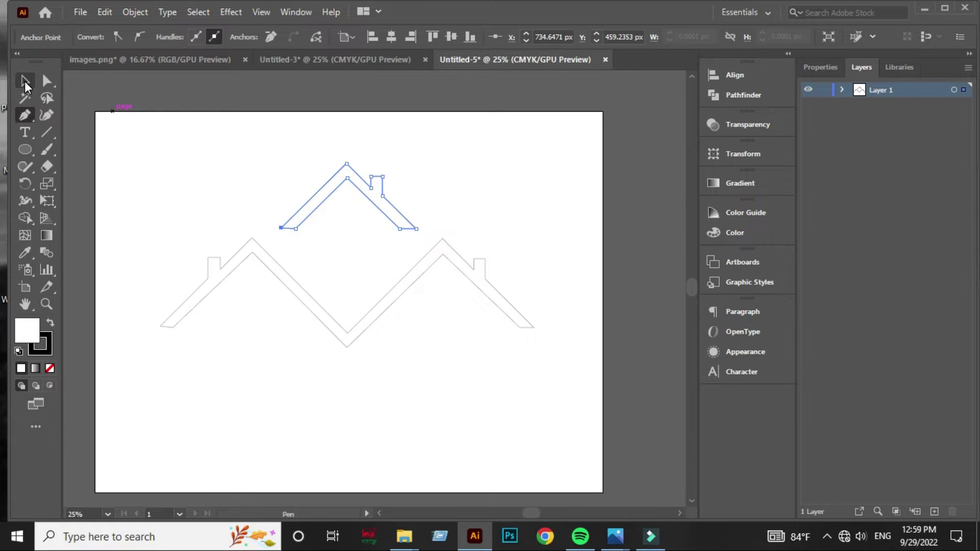
Draw a closed V from the left peak to the valley and right peak, with a shallow middle notch.
left_click(262, 238)
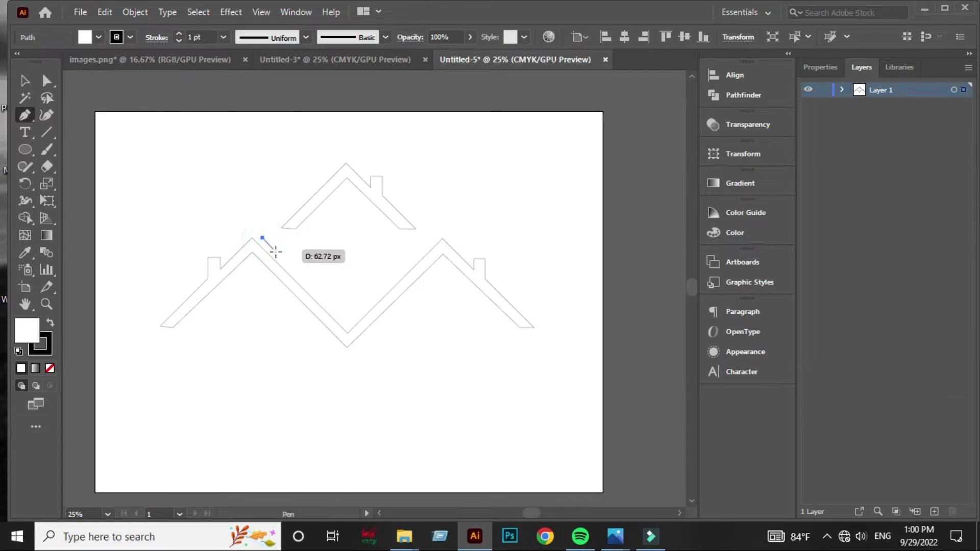
left_click(347, 322)
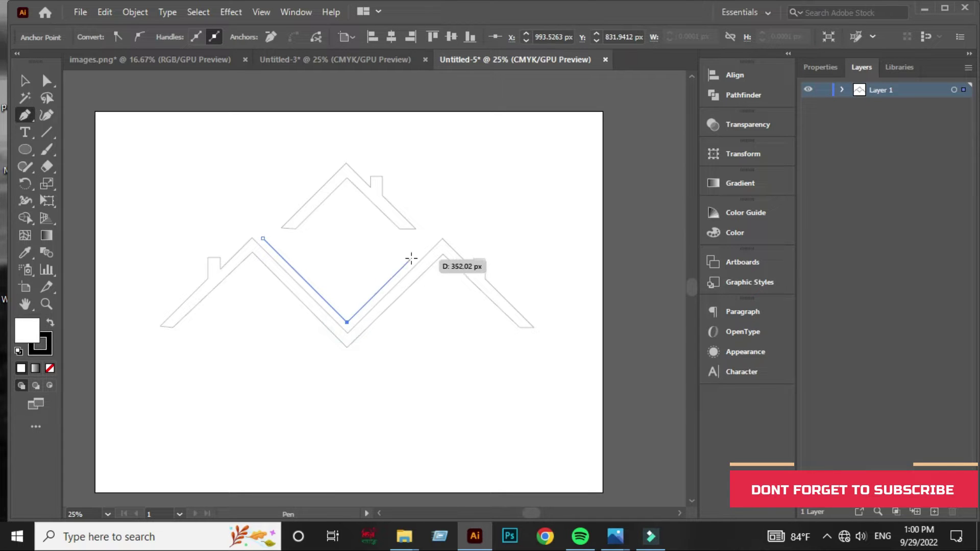
left_click(432, 238)
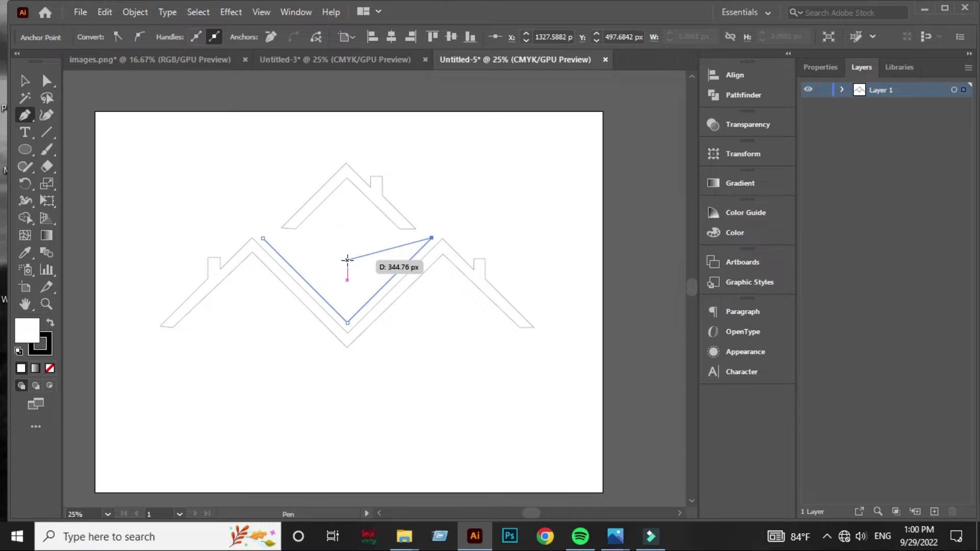
left_click(347, 259)
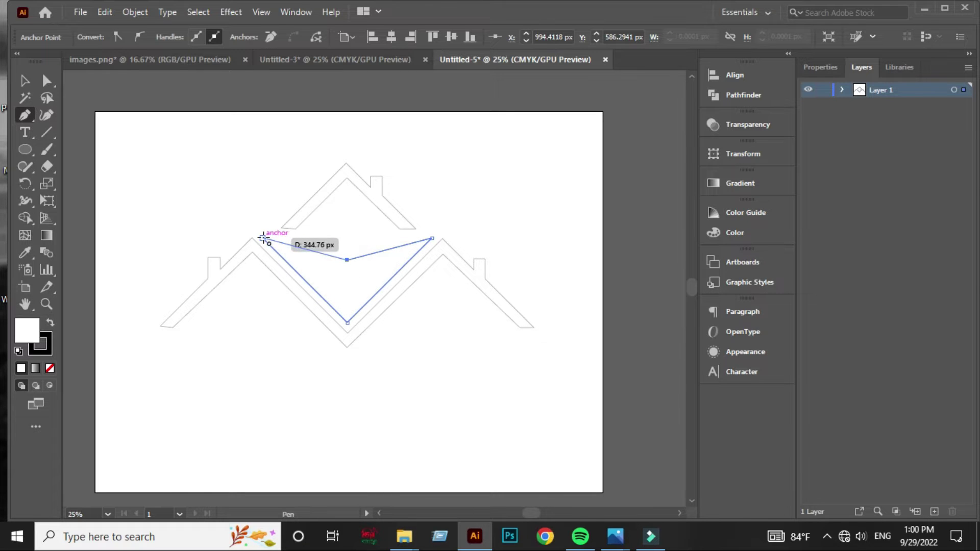
left_click(262, 237)
left_click(24, 82)
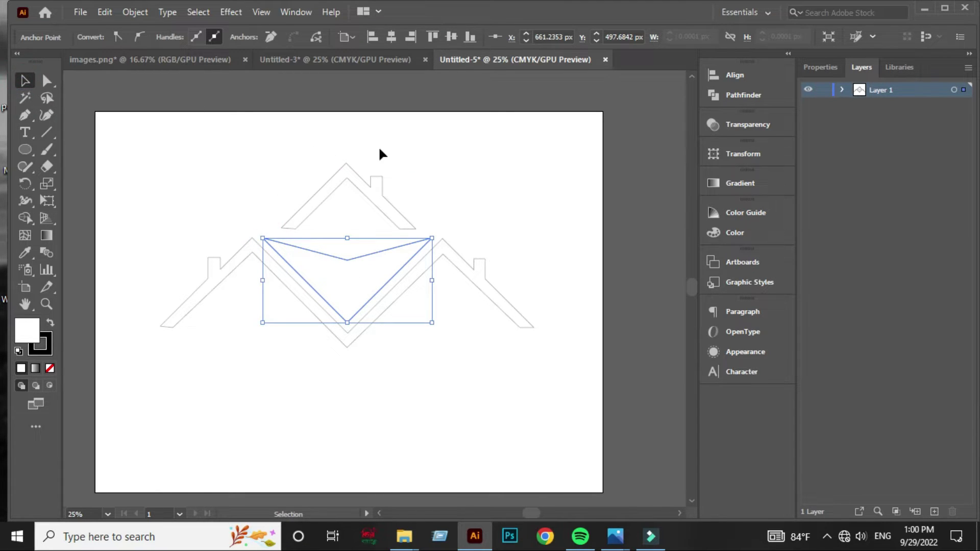
Reposition and slightly enlarge the small upper roof outline.
left_click(372, 158)
left_click(347, 179)
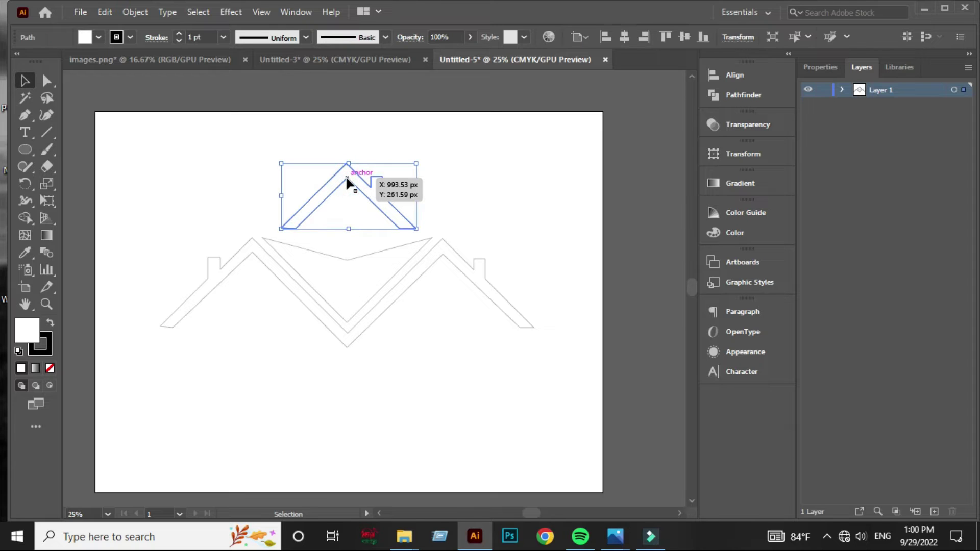
left_click_drag(346, 180, 345, 188)
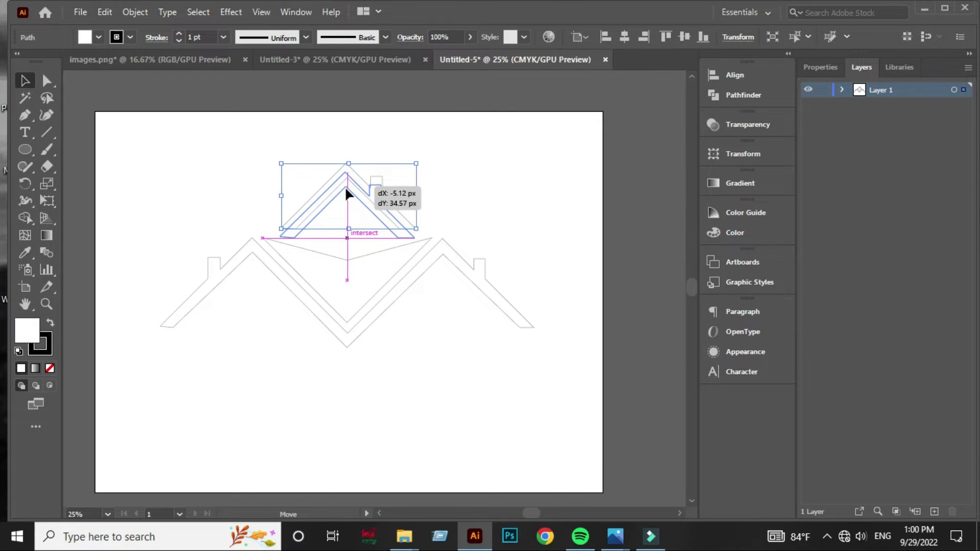
left_click(490, 176)
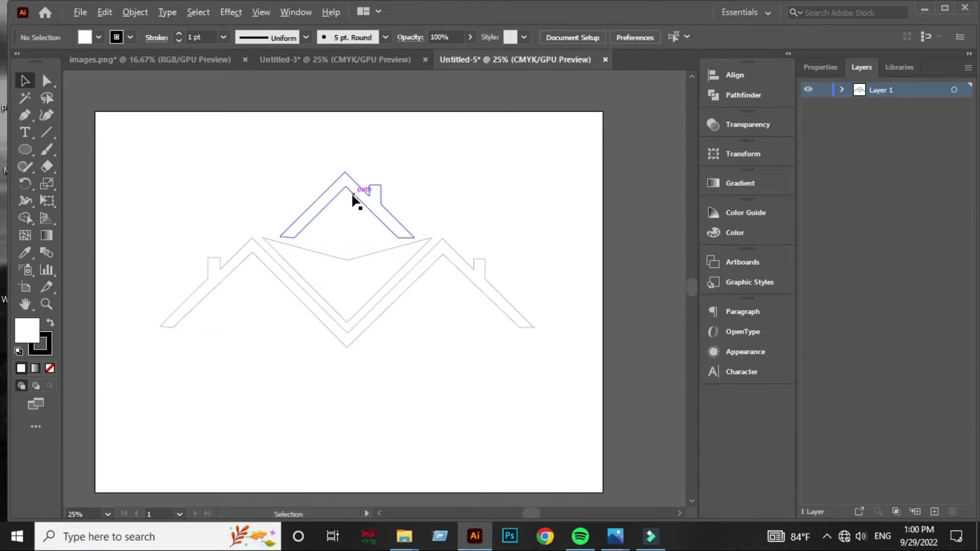
left_click(336, 187)
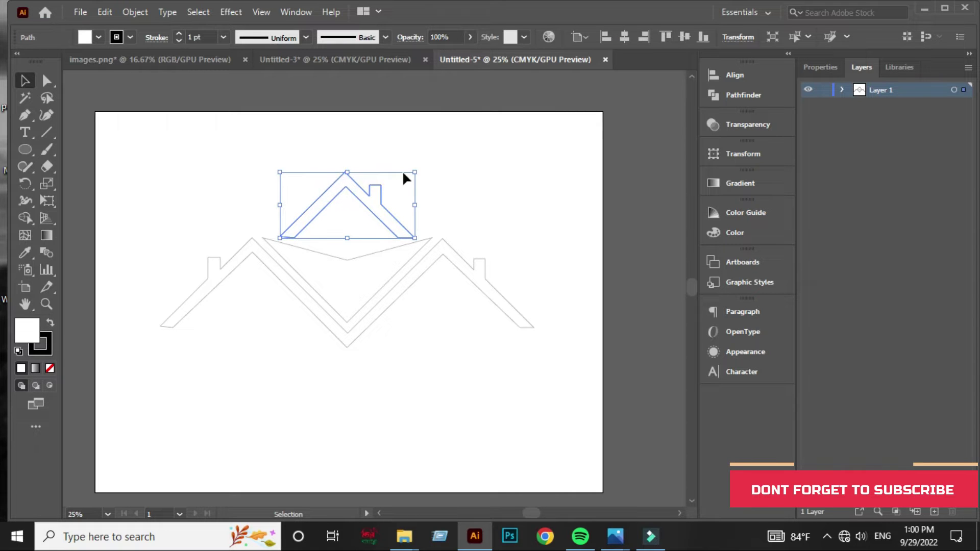
left_click_drag(420, 171, 425, 167)
left_click_drag(357, 184, 354, 175)
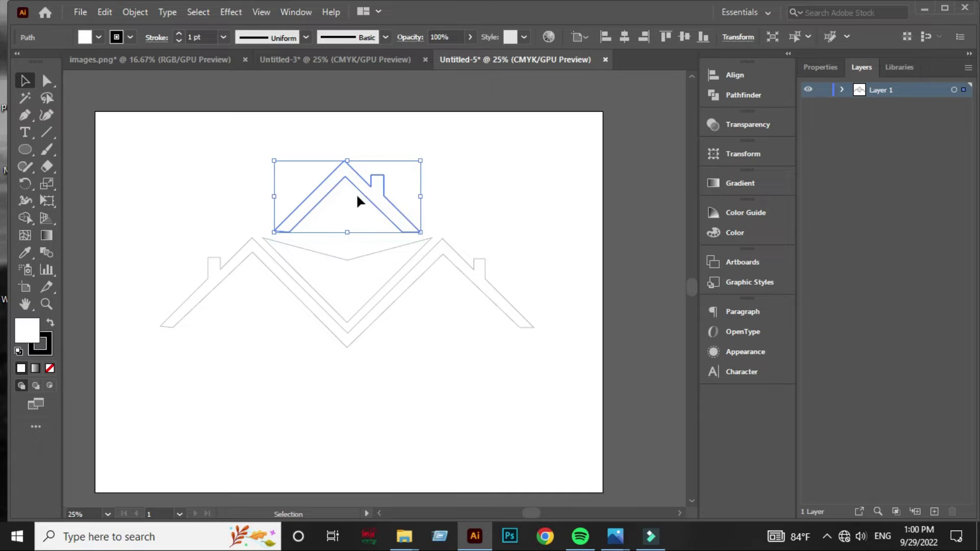
left_click(450, 200)
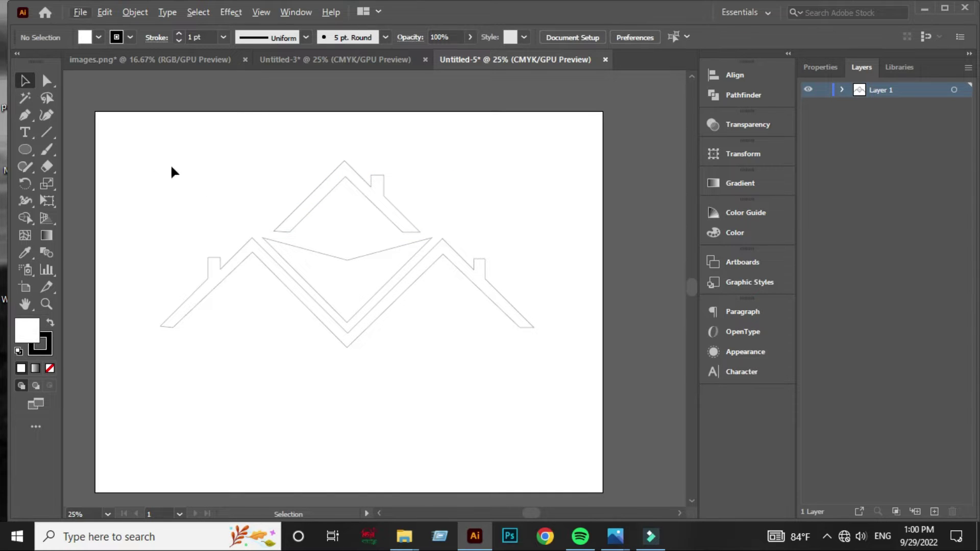
Drag the small roof's lower-left and lower-right corner anchors down and outward.
left_click(47, 80)
scroll(339, 241, "up", 3)
left_click(219, 208)
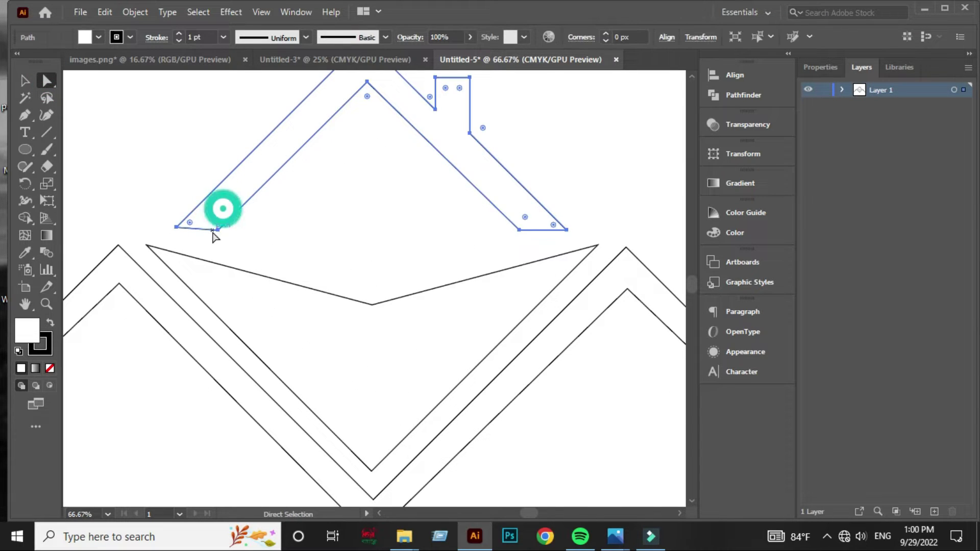
left_click(218, 231)
left_click_drag(218, 232, 216, 232)
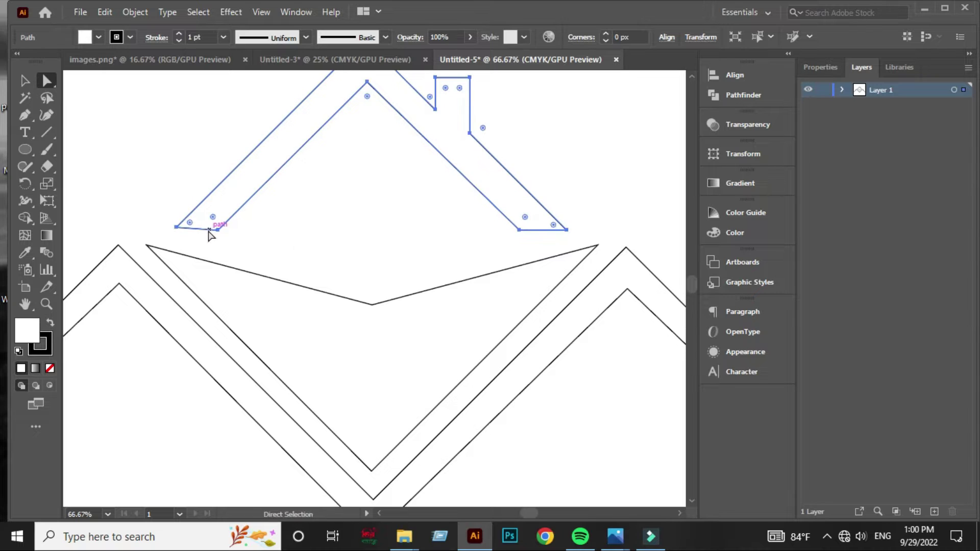
left_click(217, 230)
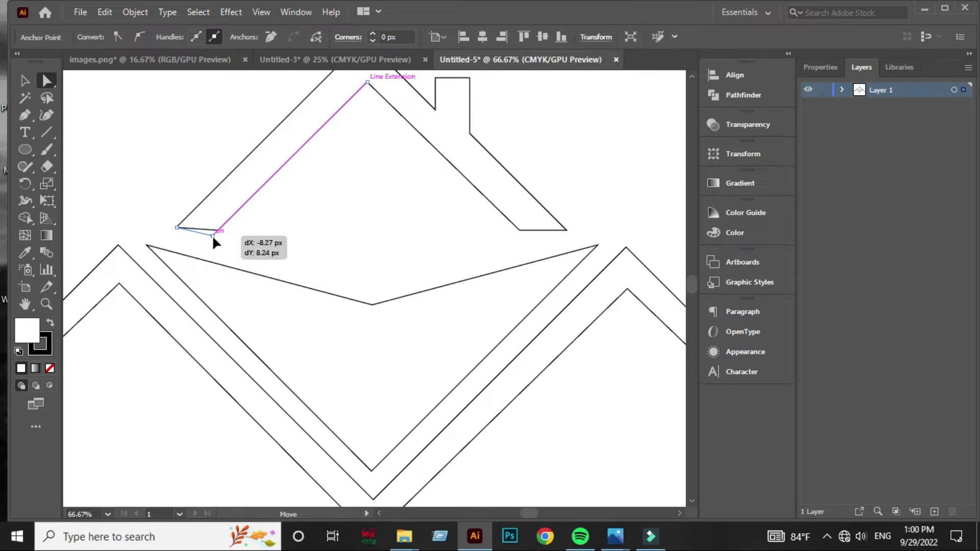
mouse_move(213, 236)
left_mouse_down()
mouse_move(207, 245)
mouse_move(166, 237)
left_mouse_up()
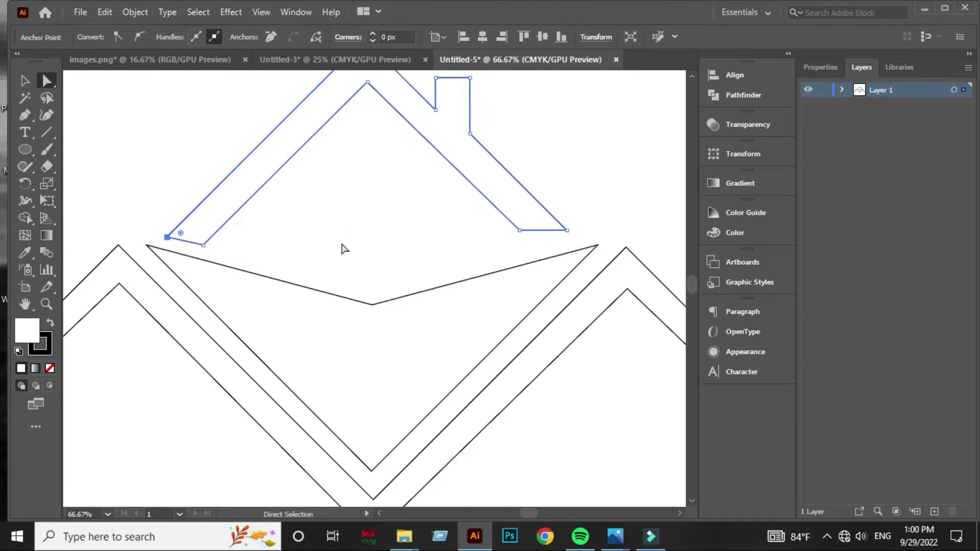
mouse_move(522, 230)
left_mouse_down()
mouse_move(533, 245)
mouse_move(572, 238)
left_mouse_up()
Select all the house outlines and set their stroke to None.
left_click(586, 197)
scroll(587, 196, "down", 2)
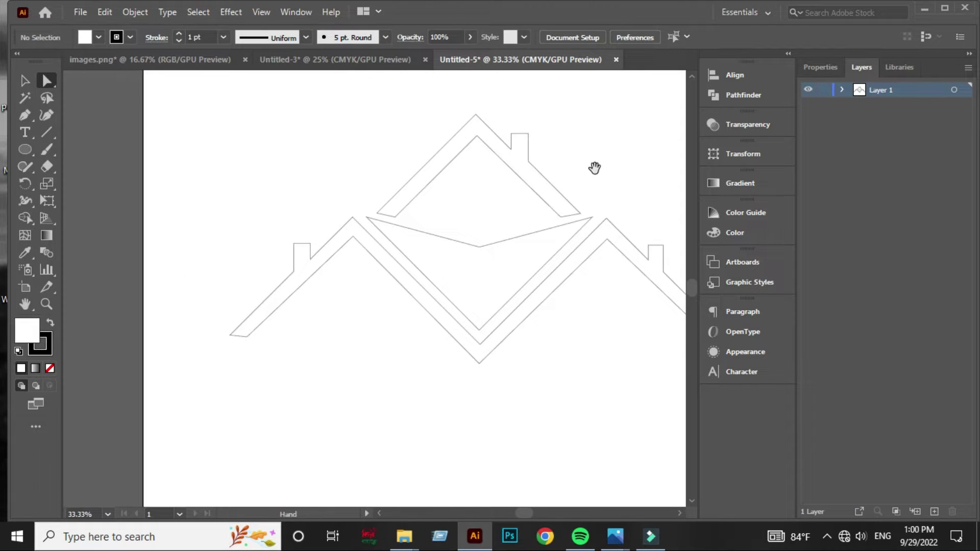
scroll(455, 244, "down", 2)
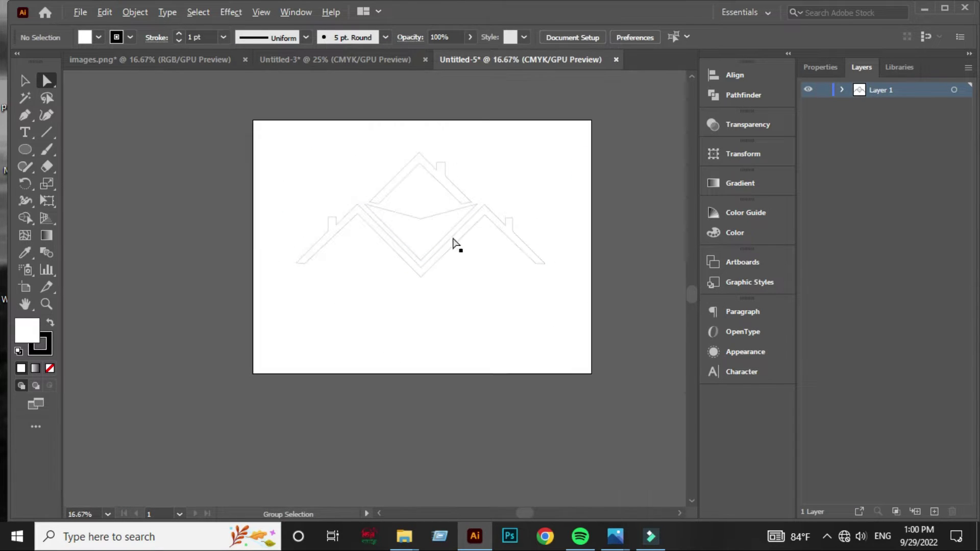
left_click_drag(455, 244, 422, 268)
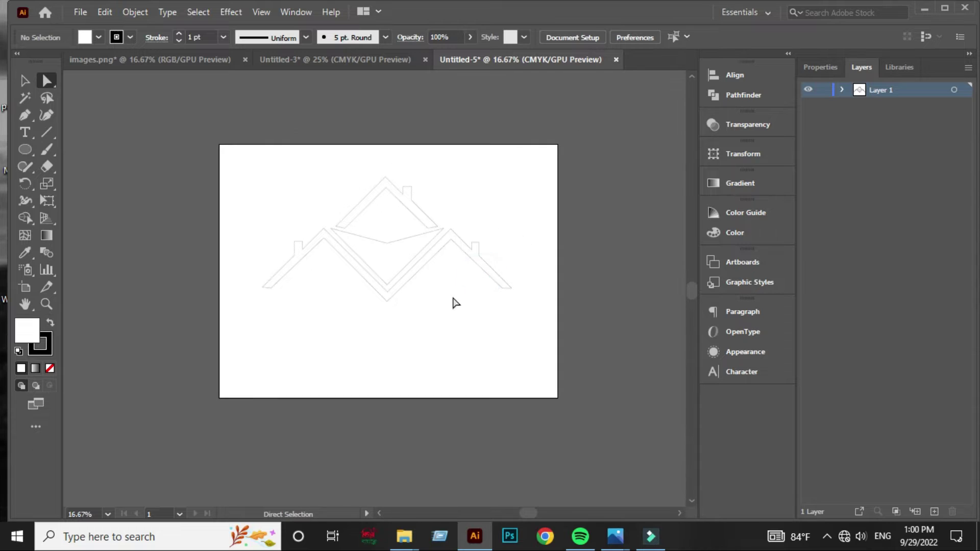
left_click(389, 258)
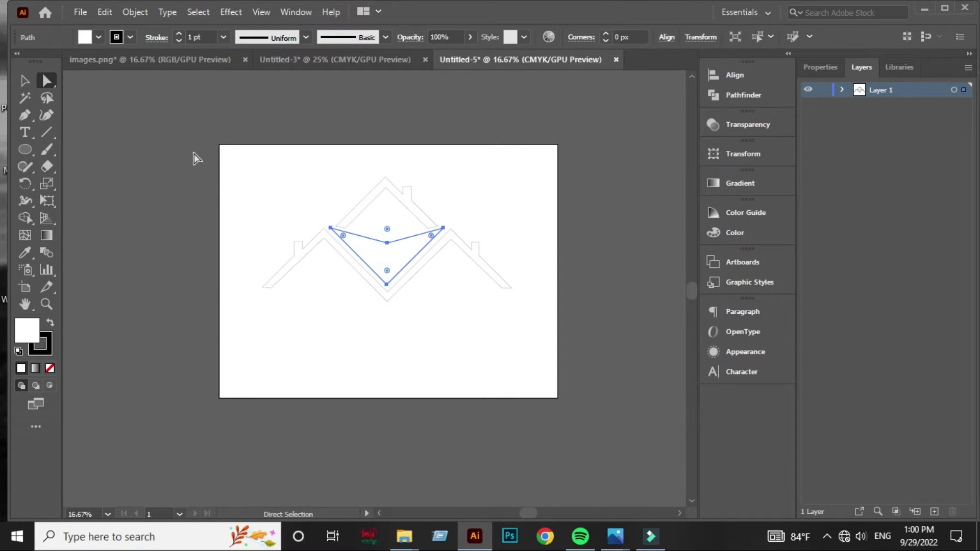
left_click_drag(257, 146, 519, 319)
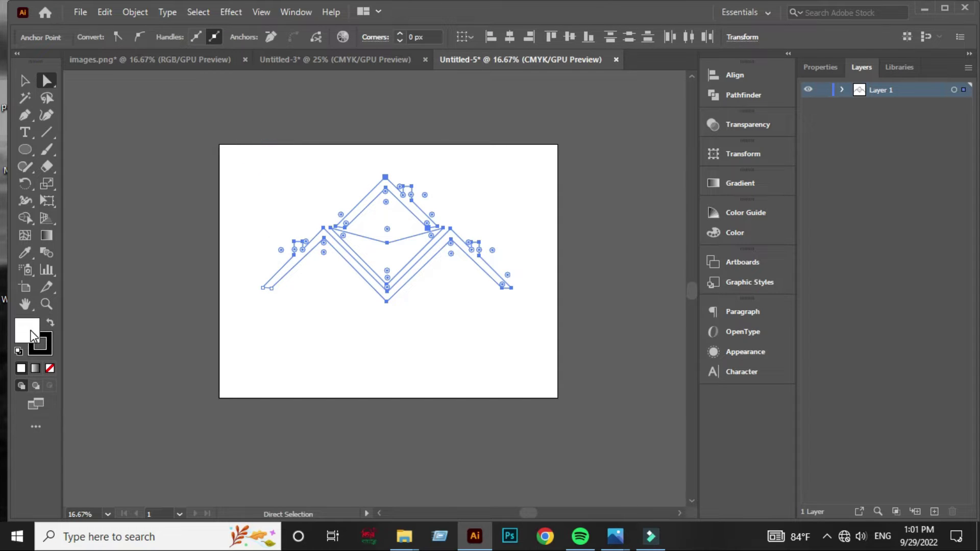
left_click(403, 383)
left_click(23, 82)
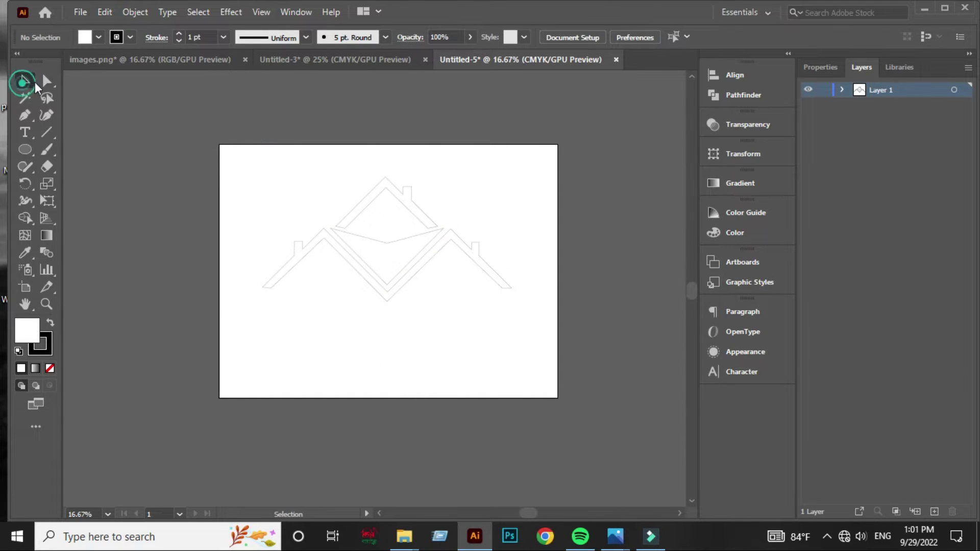
left_click_drag(261, 120, 454, 293)
left_click(116, 36)
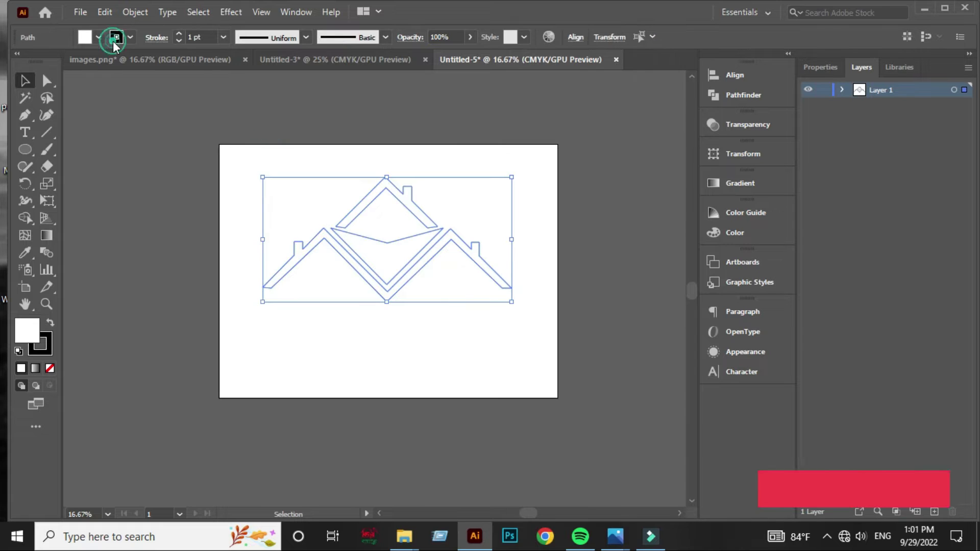
left_click(8, 60)
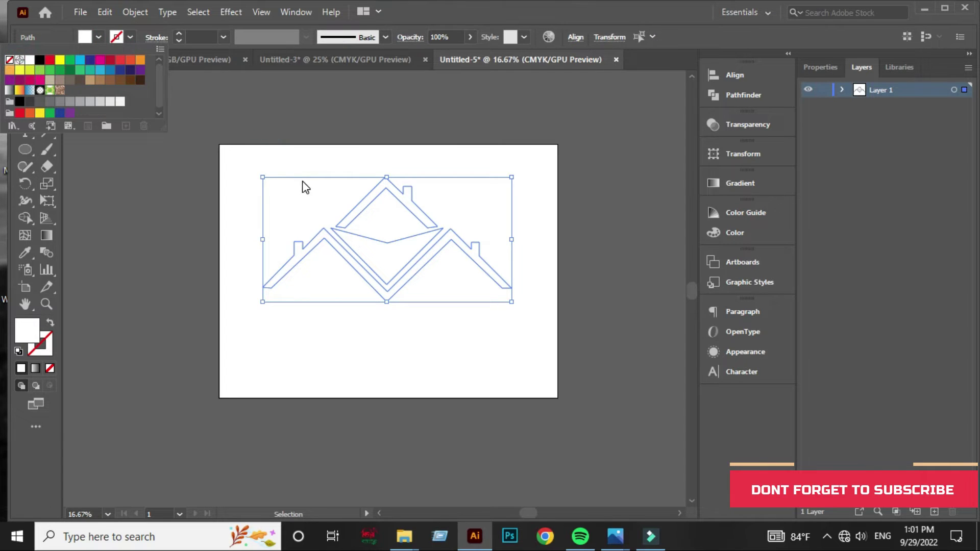
left_click(304, 187)
left_click(328, 149)
Fill the V shape with a red swatch.
left_click(372, 246)
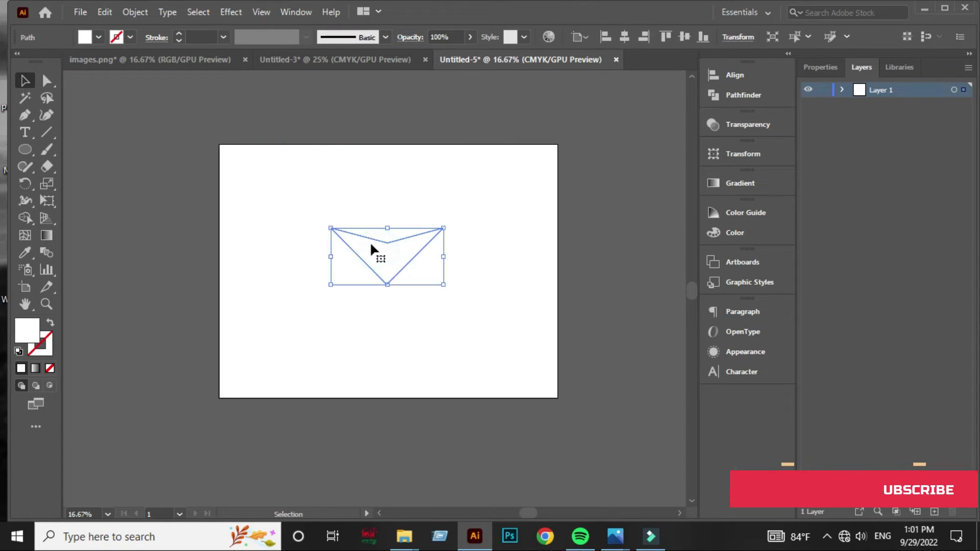
left_click(85, 36)
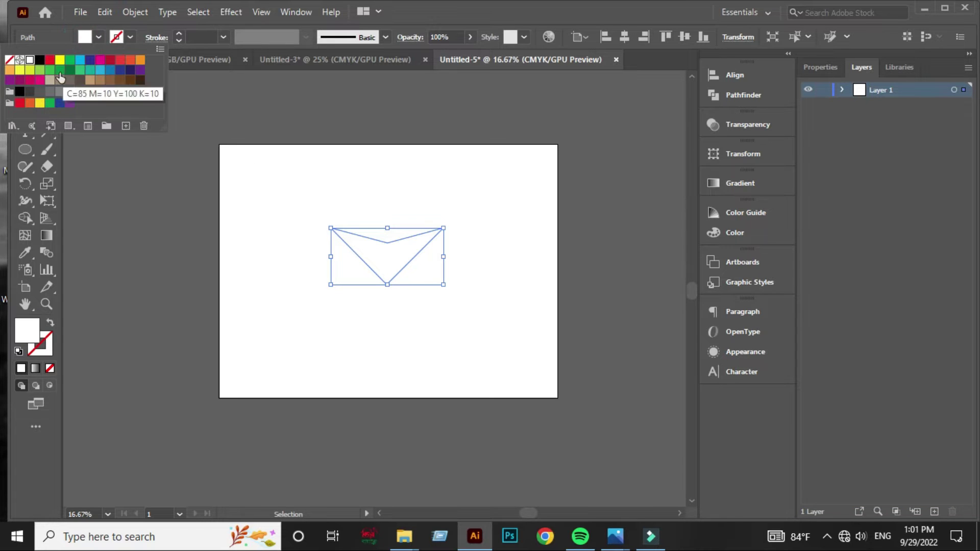
left_click(50, 60)
left_click(289, 165)
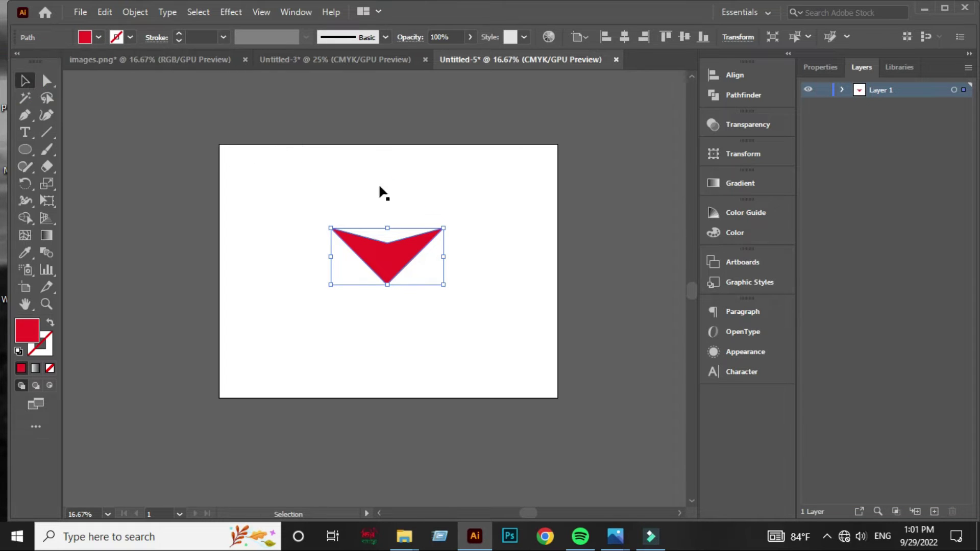
left_click(407, 176)
Fill all the roofs and the V with black via the Color Picker.
left_click_drag(295, 159, 469, 333)
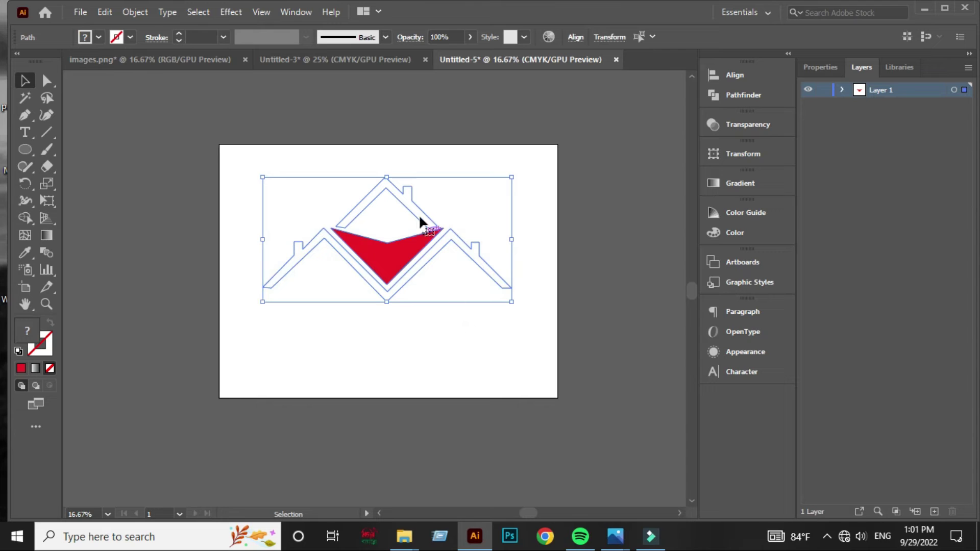
double_click(30, 331)
left_click_drag(740, 323, 818, 373)
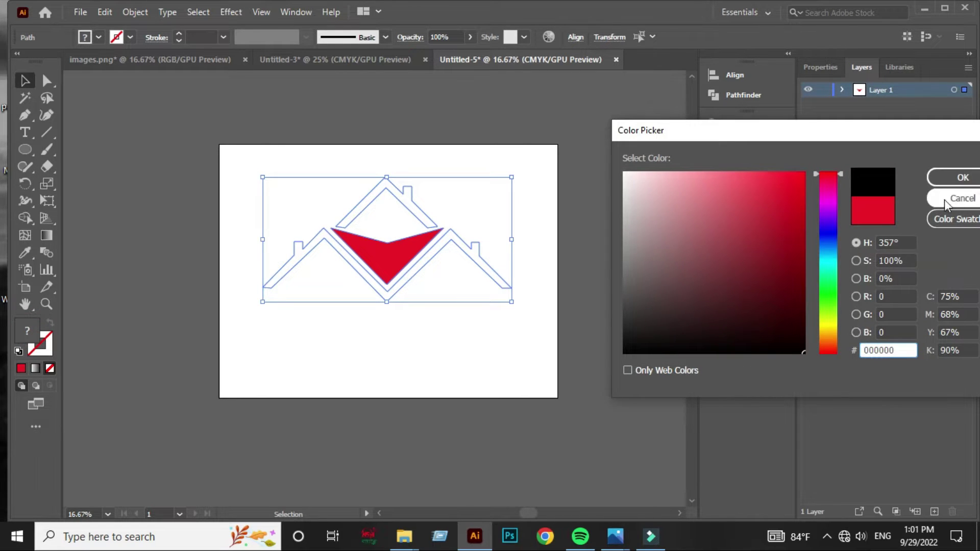
left_click(959, 179)
left_click(487, 354)
Refill the V shape with the red swatch.
left_click(380, 249)
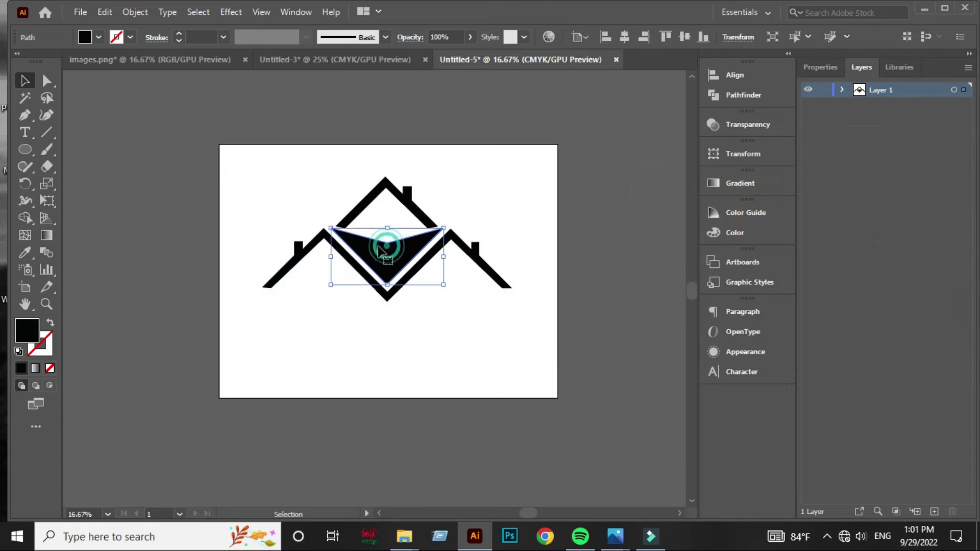
left_click(85, 37)
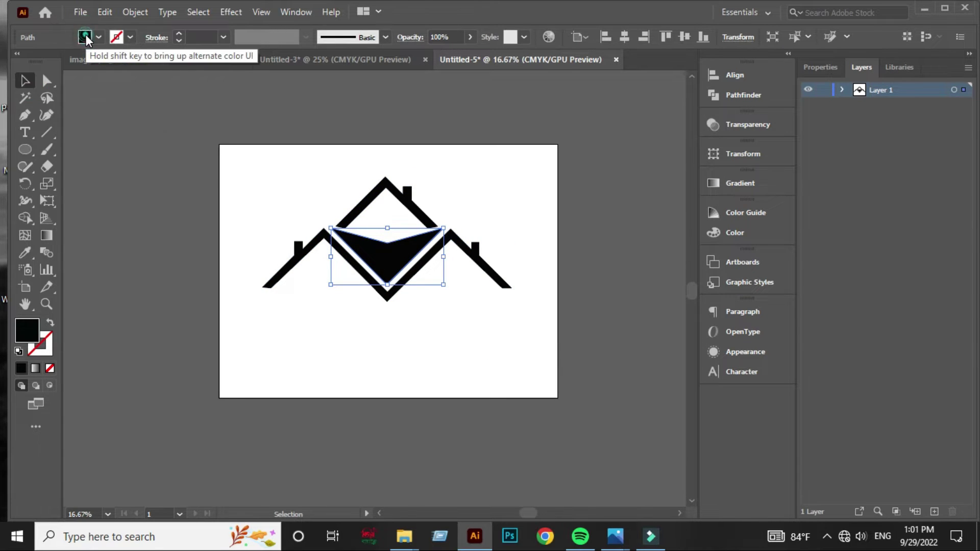
left_click(50, 61)
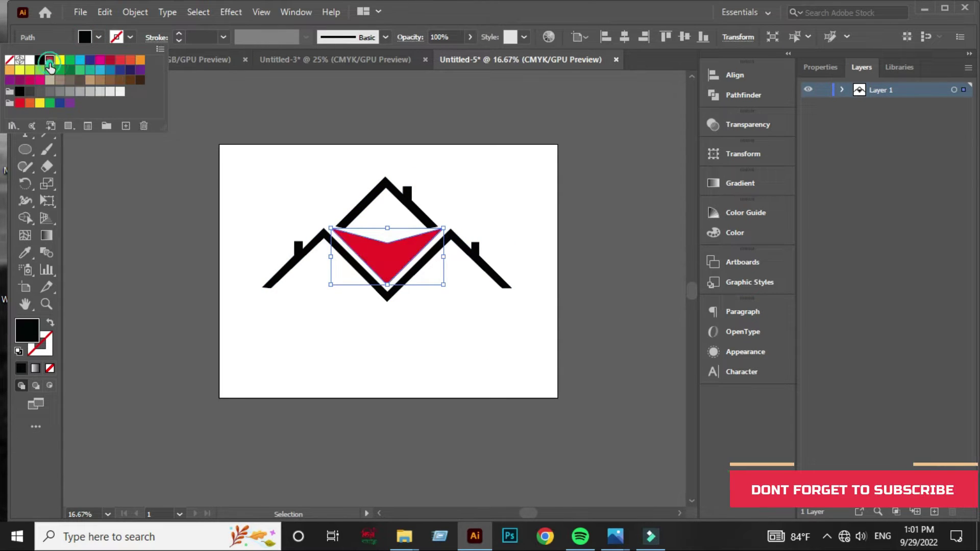
left_click(358, 330)
left_click(384, 334)
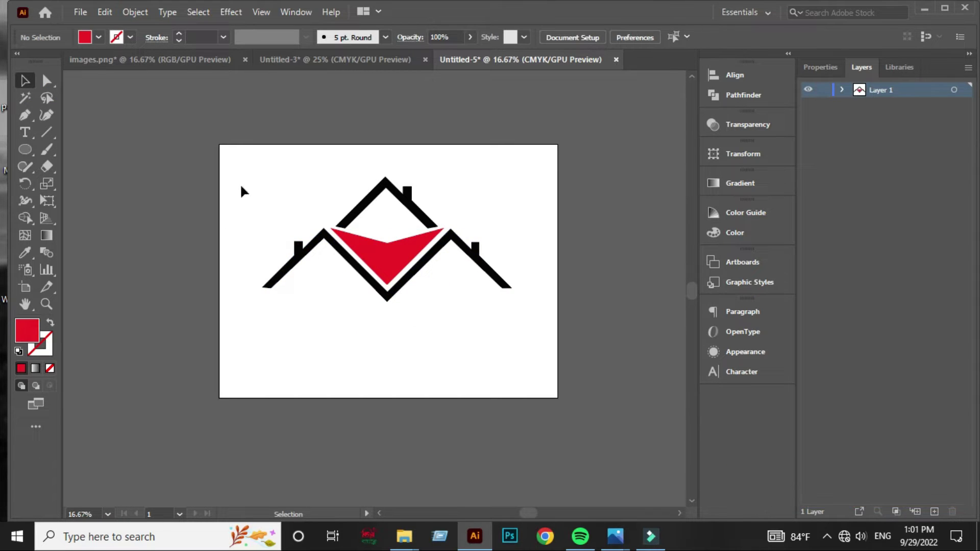
Zoom in and draw a red square at the page's top-left with a thin tall bar across it.
key("ctrl+equal")
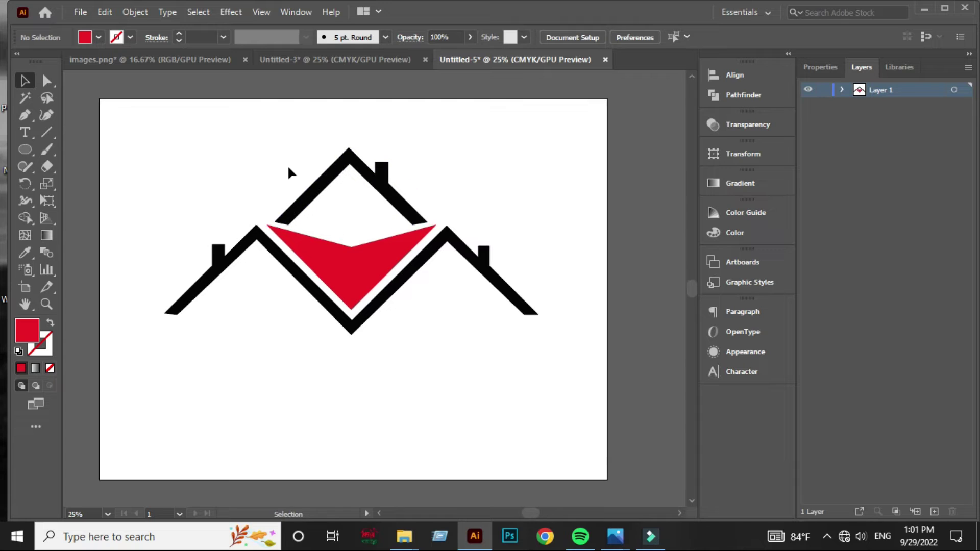
left_click_drag(25, 149, 86, 148)
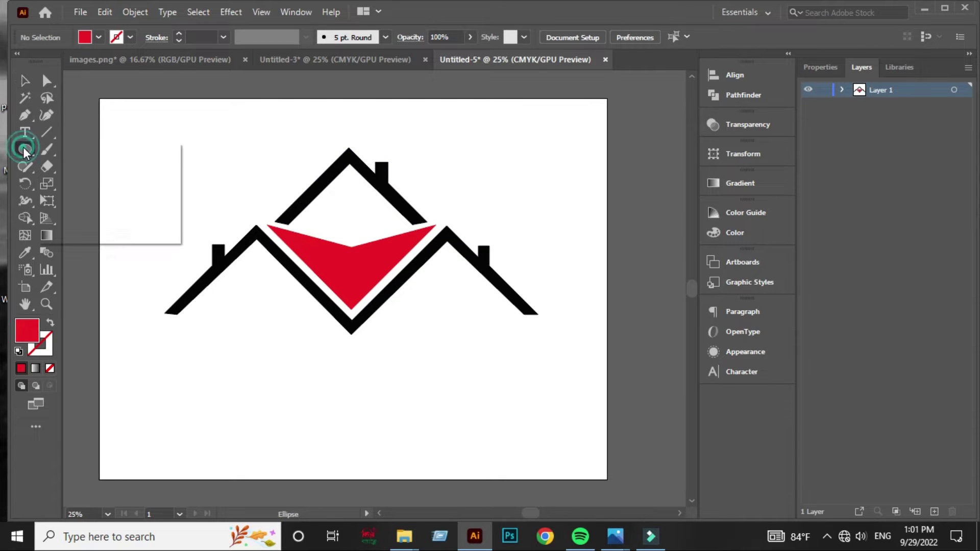
left_click_drag(148, 126, 226, 179)
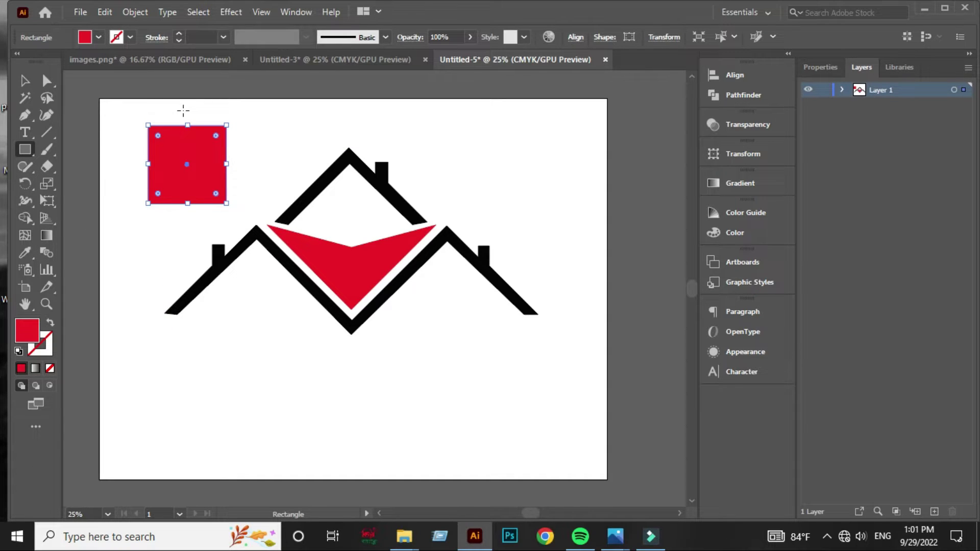
left_click_drag(183, 110, 196, 213)
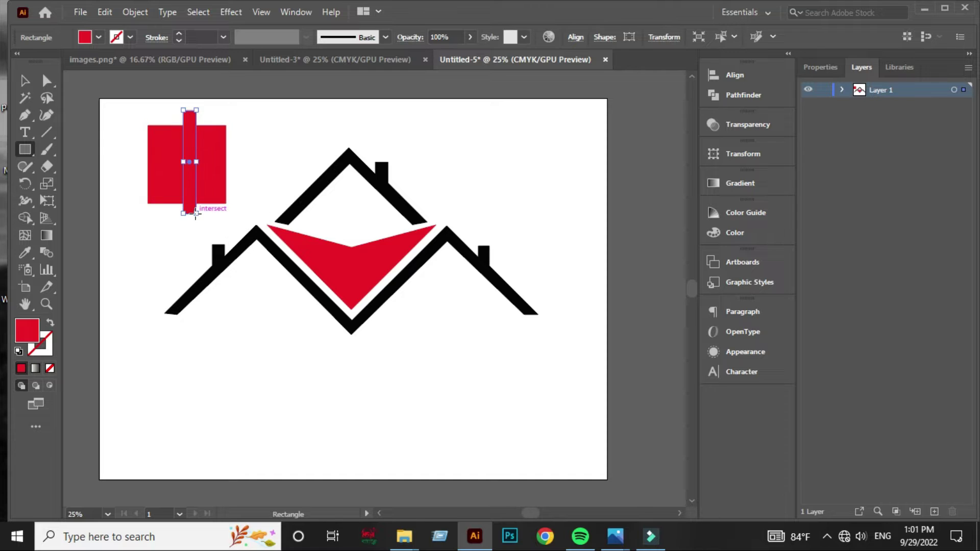
Add a 90° rotated copy of the bar, then select the square and both bars.
left_click(18, 83)
right_click(188, 133)
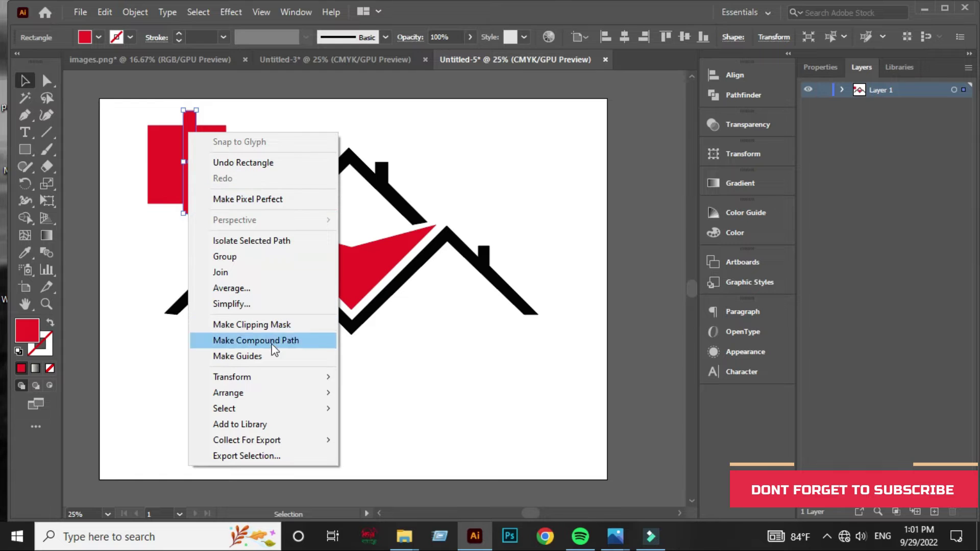
left_click(370, 410)
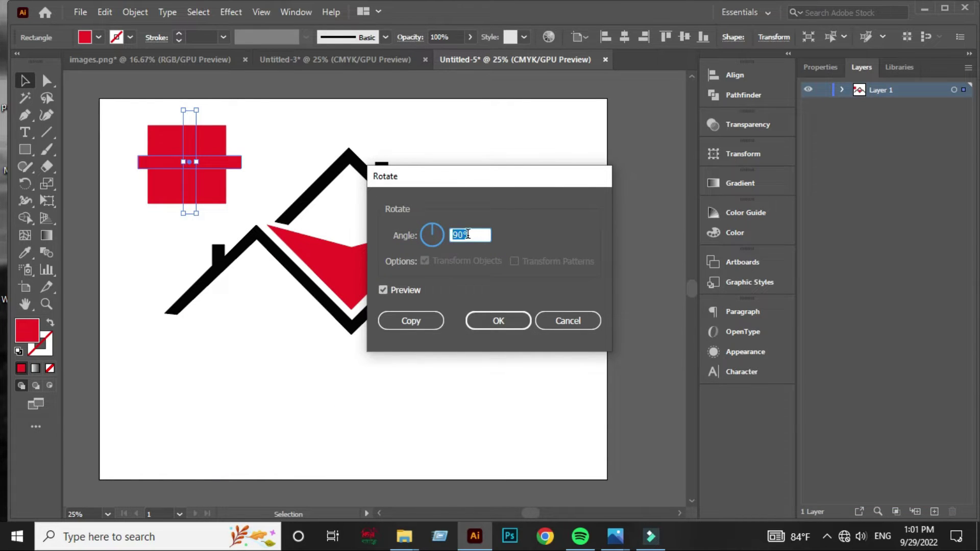
left_click(413, 320)
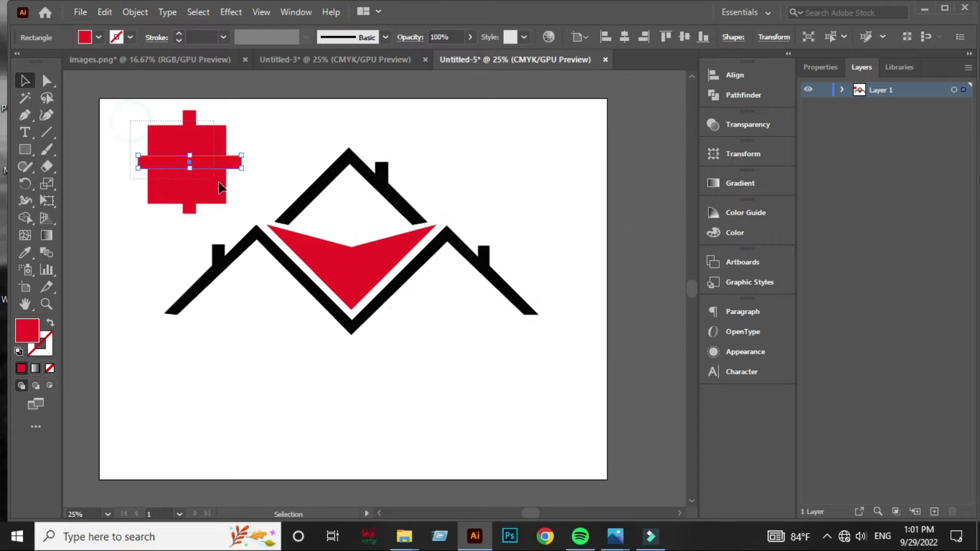
left_click(219, 187, "shift")
Centre-align the square and cross, then cut the cross out with Minus Front, leaving four squares.
left_click(713, 75)
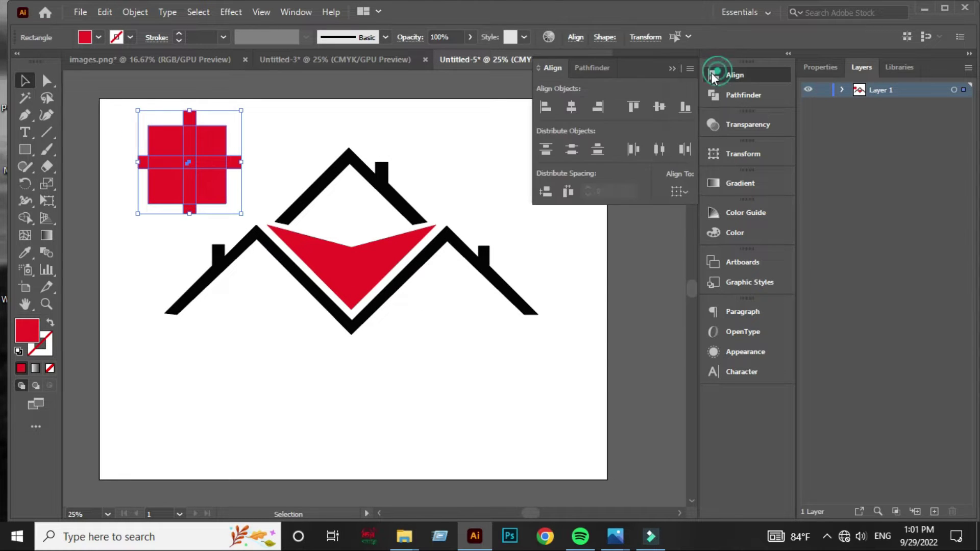
left_click(571, 107)
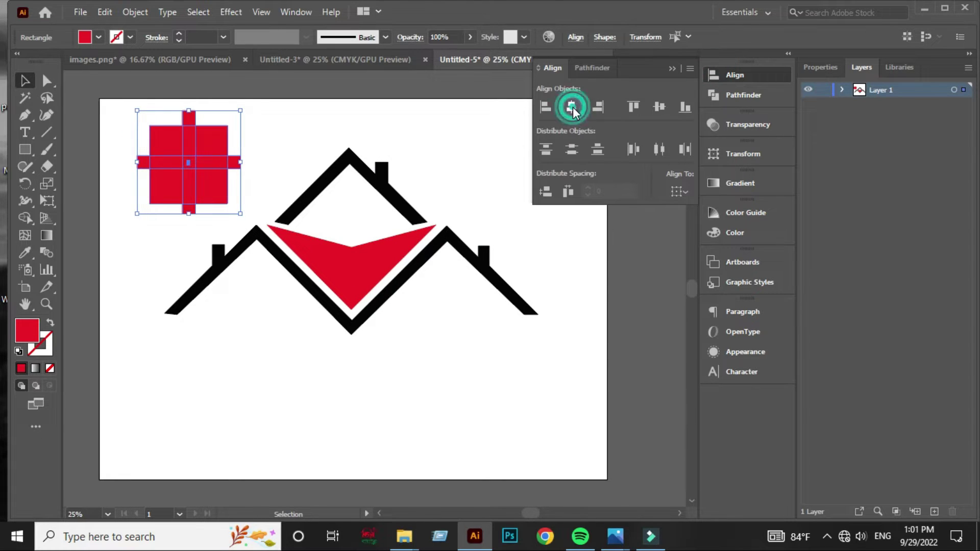
left_click(657, 106)
left_click(725, 94)
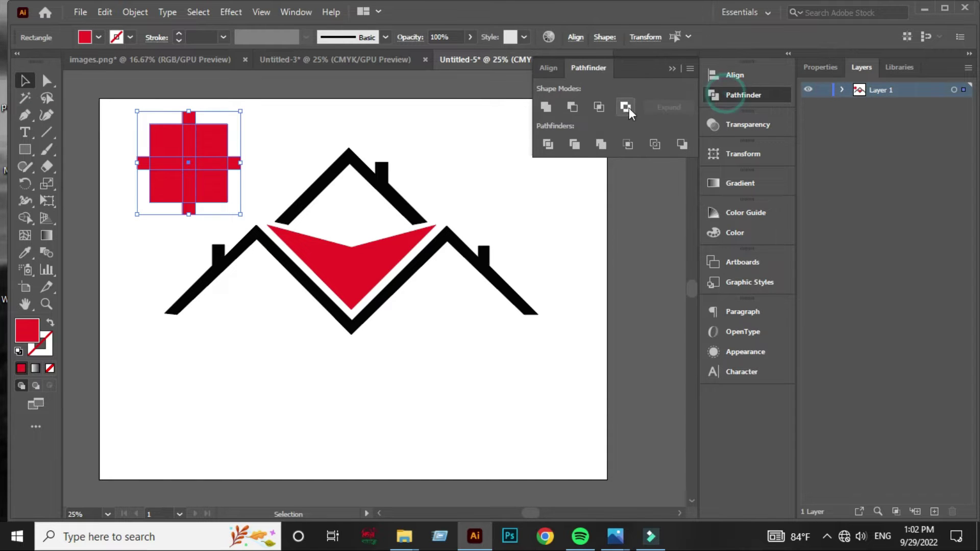
left_click(571, 107)
left_click(672, 68)
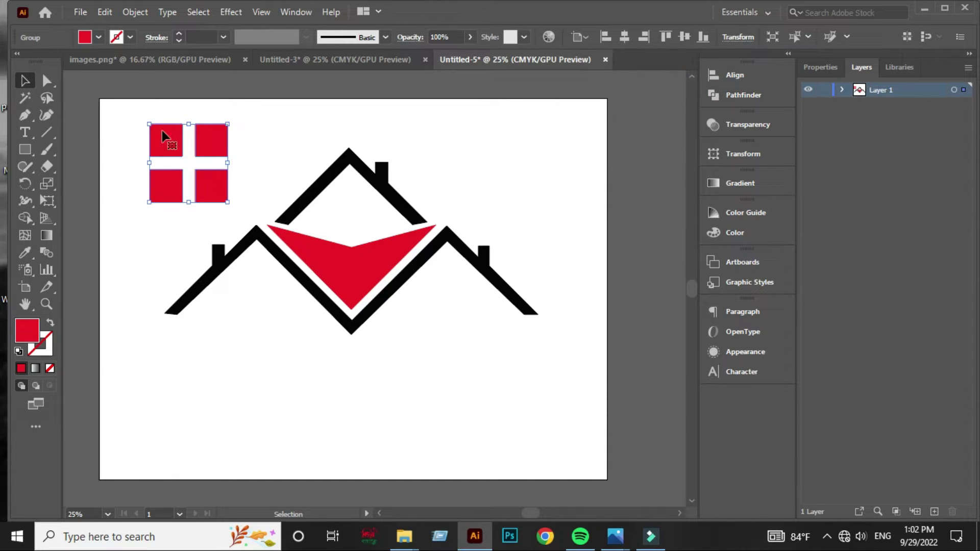
Fill the four-square window black and scale it down into the top gable.
left_click(81, 41)
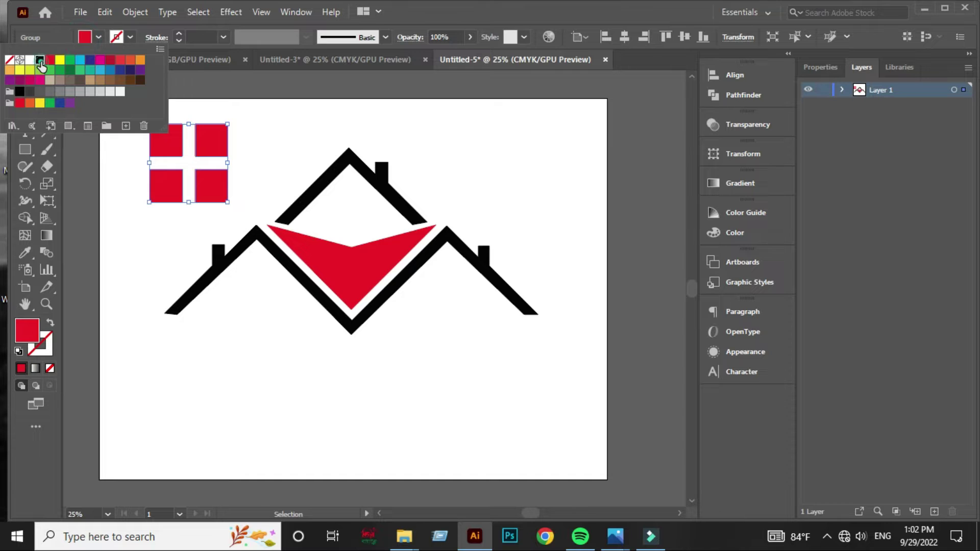
left_click(39, 61)
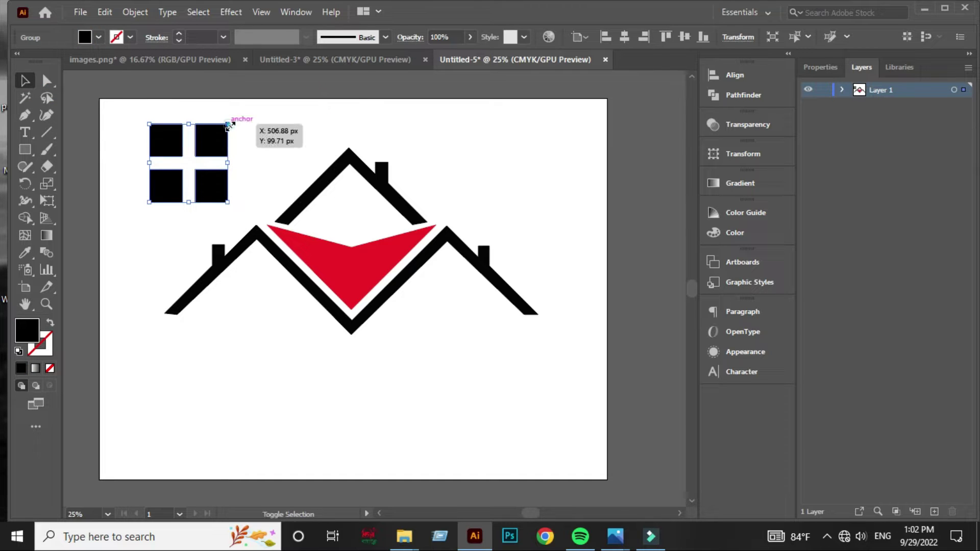
mouse_move(227, 125)
left_mouse_down()
mouse_move(212, 139)
mouse_move(356, 188)
mouse_move(347, 208)
mouse_move(362, 197)
mouse_move(379, 206)
left_mouse_up()
left_click(244, 135)
left_click(430, 176)
left_click(439, 154)
scroll(323, 221, "up", 2)
left_click(379, 208)
left_click(515, 150)
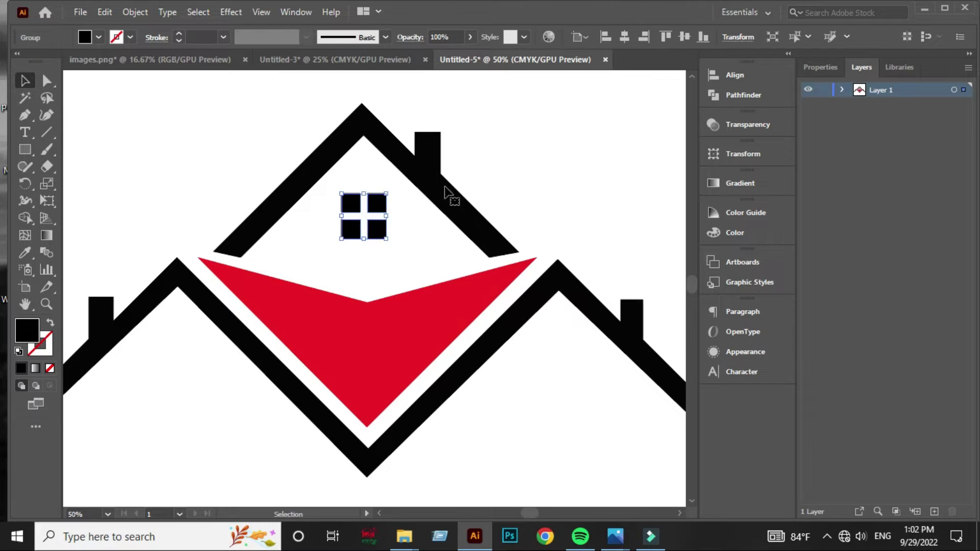
Copy the window group into the left house's gable and resize it to fit.
left_click(500, 159)
scroll(500, 160, "down", 2)
left_click_drag(520, 279, 477, 289)
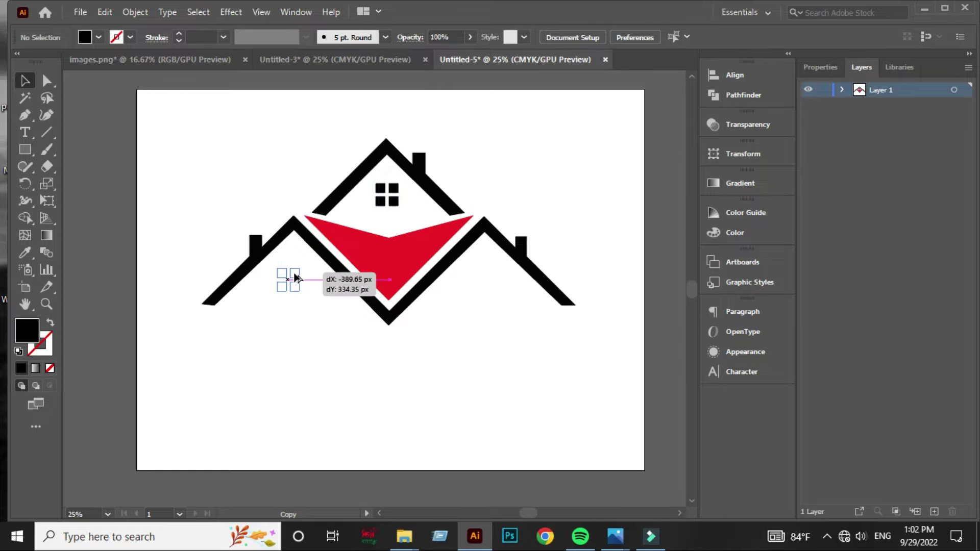
mouse_move(393, 193)
left_mouse_down()
mouse_move(294, 278)
mouse_move(314, 300)
mouse_move(305, 266)
left_mouse_up()
left_click(337, 335)
scroll(286, 310, "up", 2)
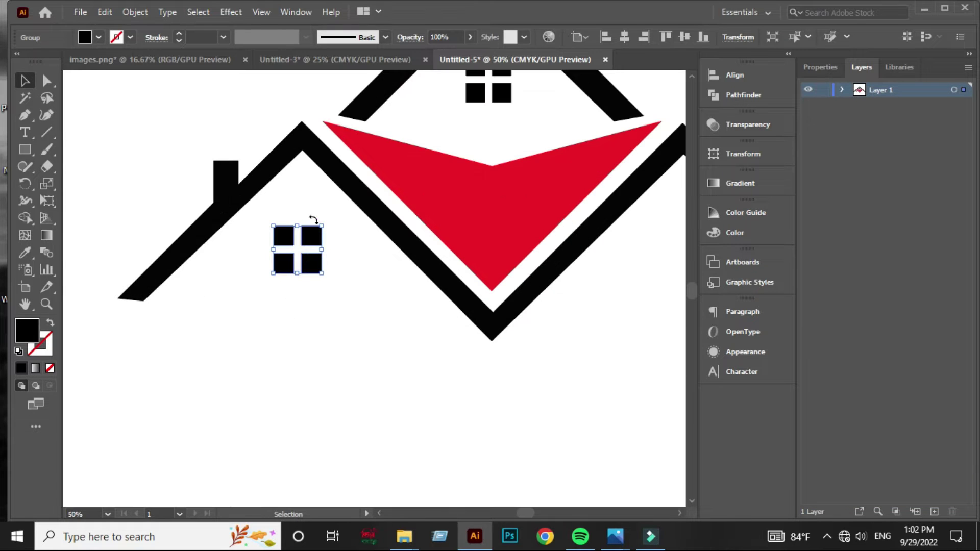
left_click_drag(322, 226, 327, 220)
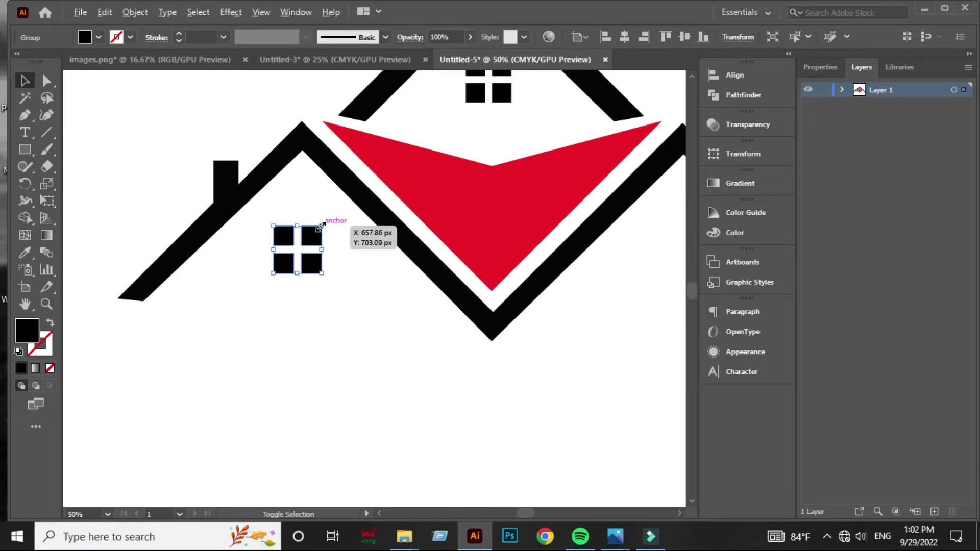
left_click(346, 290)
Copy the window into the right house and align both side windows to the same height.
scroll(346, 288, "down", 1)
scroll(345, 284, "down", 1)
left_click_drag(330, 255, 528, 255)
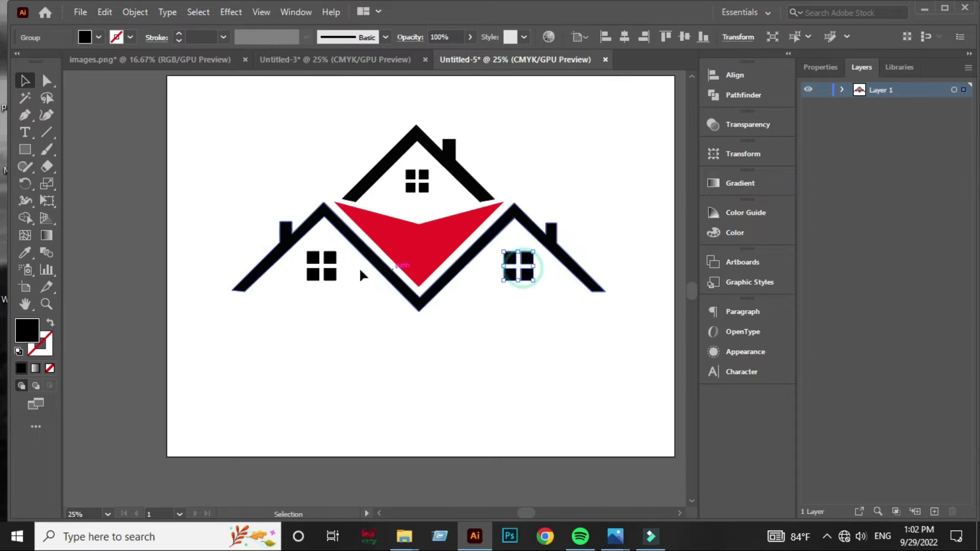
left_click(325, 266, "shift")
left_click(740, 77)
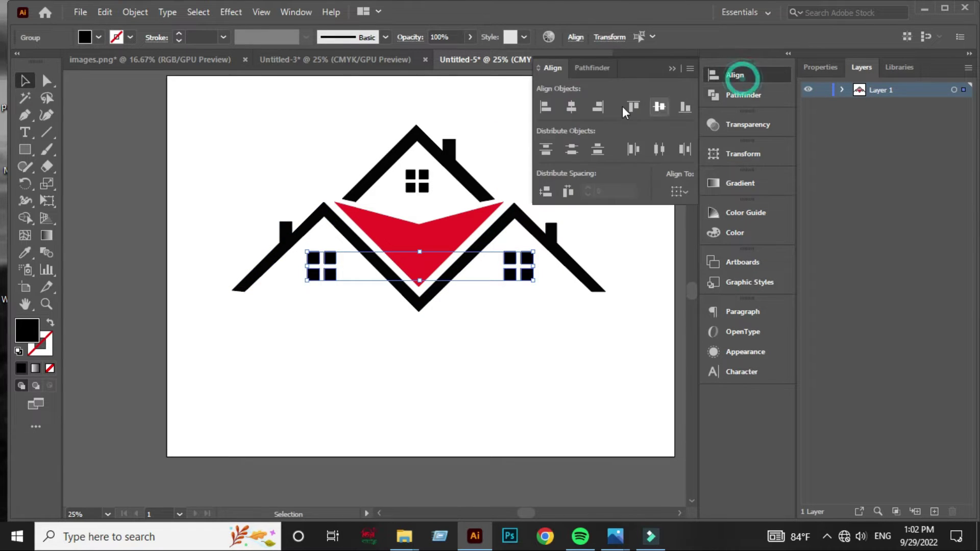
left_click(609, 261)
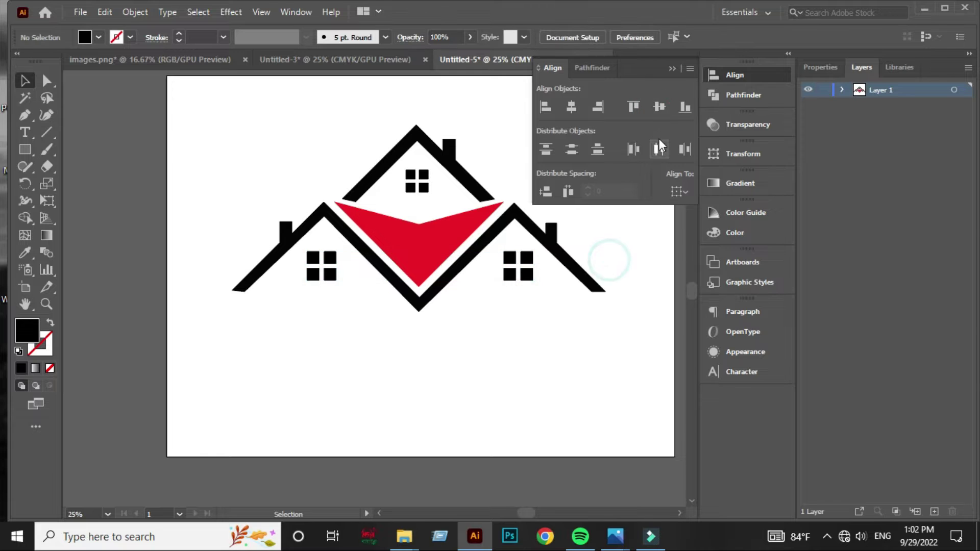
scroll(557, 250, "down", 1)
scroll(558, 252, "down", 1)
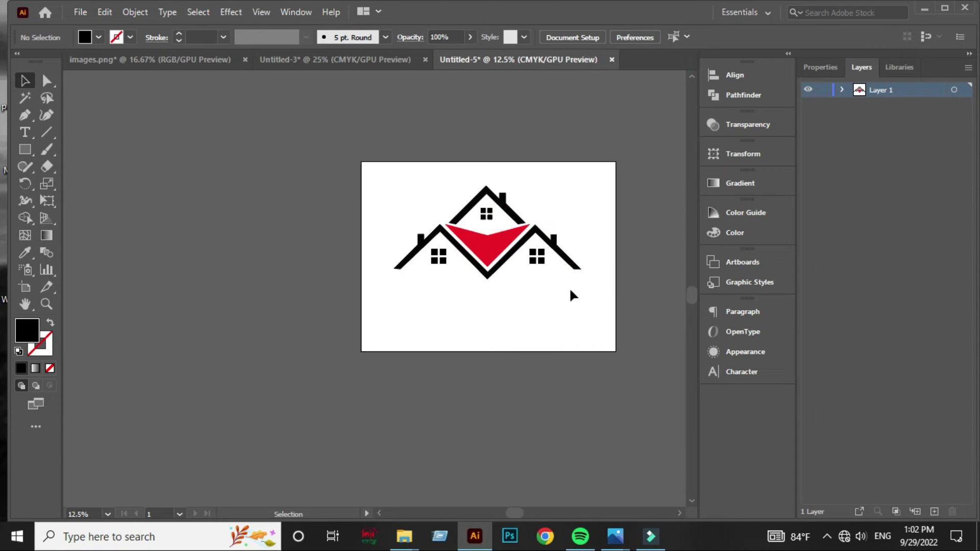
scroll(567, 292, "up", 1)
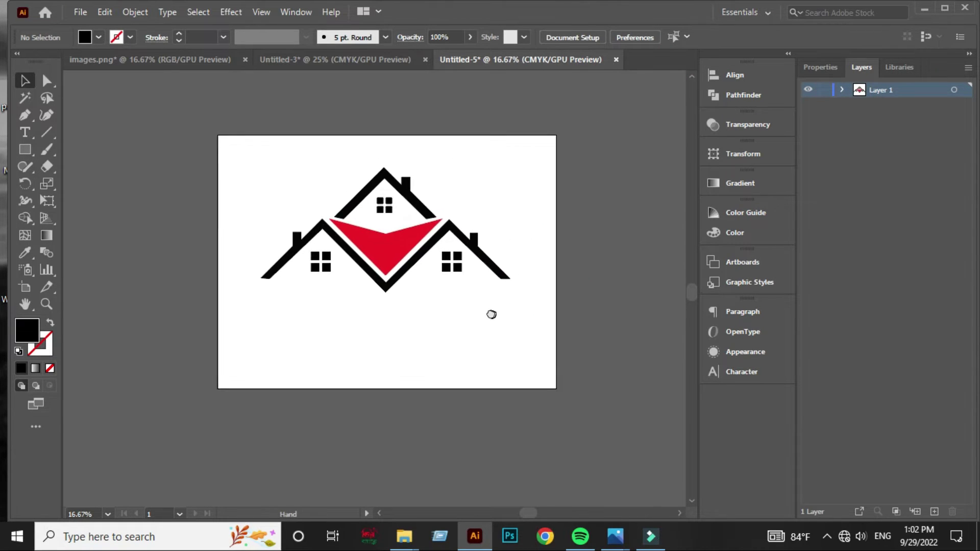
Draw a closed Pen triangle from the left roof's base-left corner to its peak and base-right corner.
left_click(25, 117)
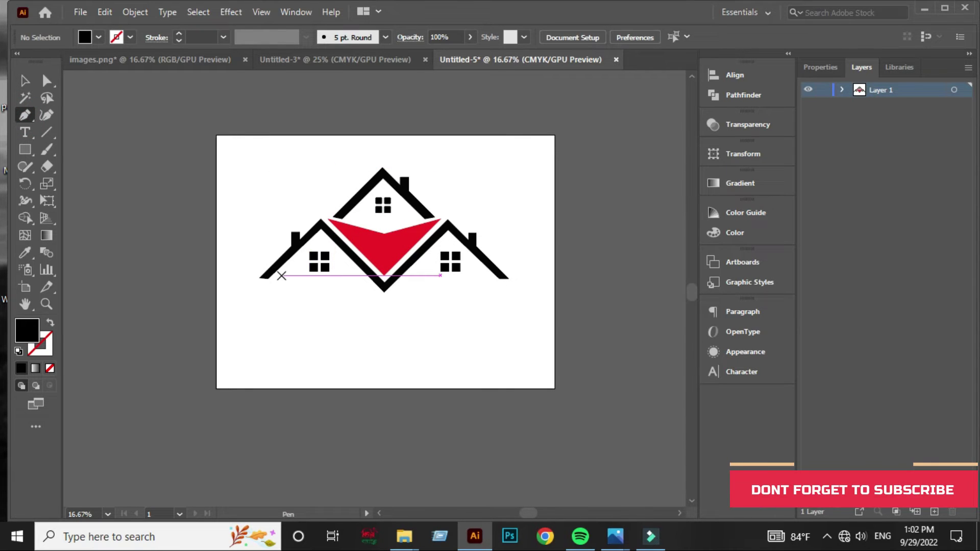
scroll(281, 275, "up", 2)
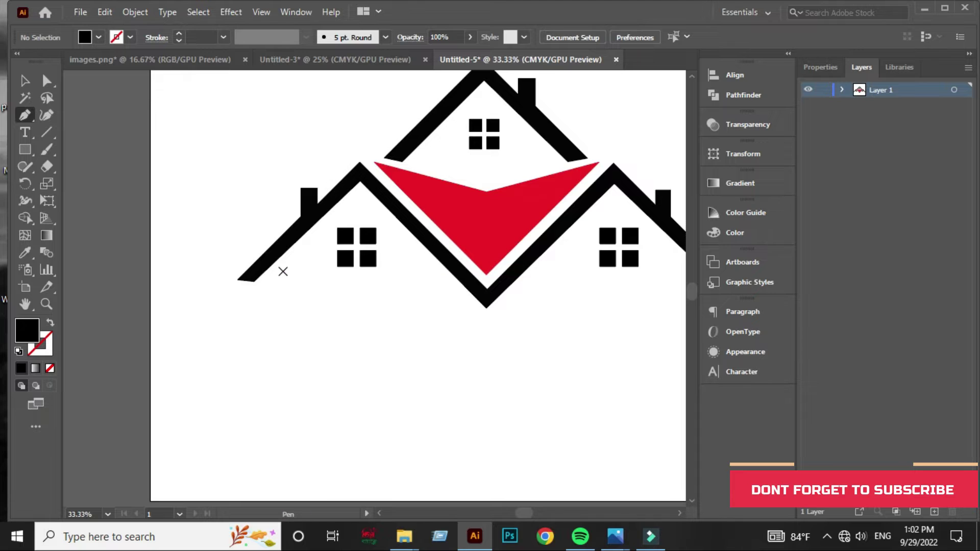
left_click(282, 270)
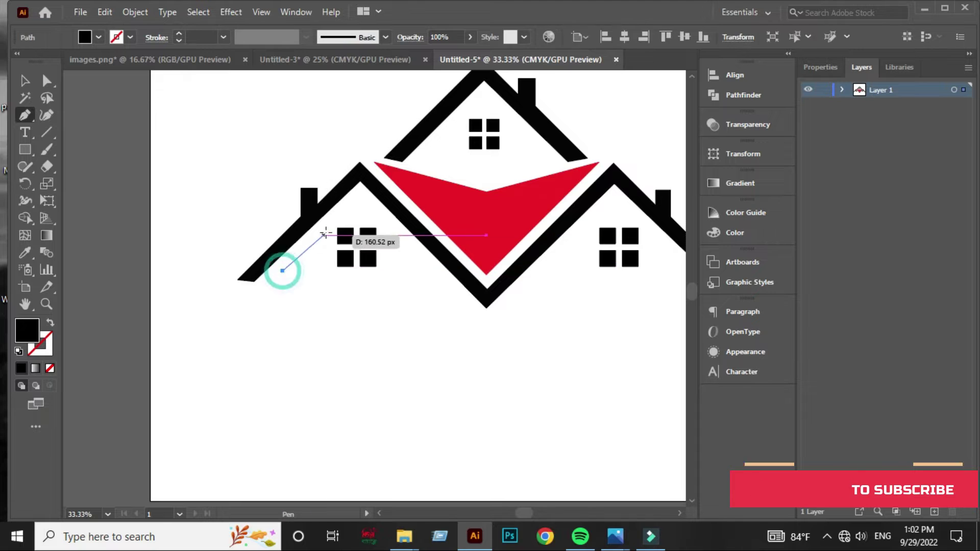
left_click(360, 194)
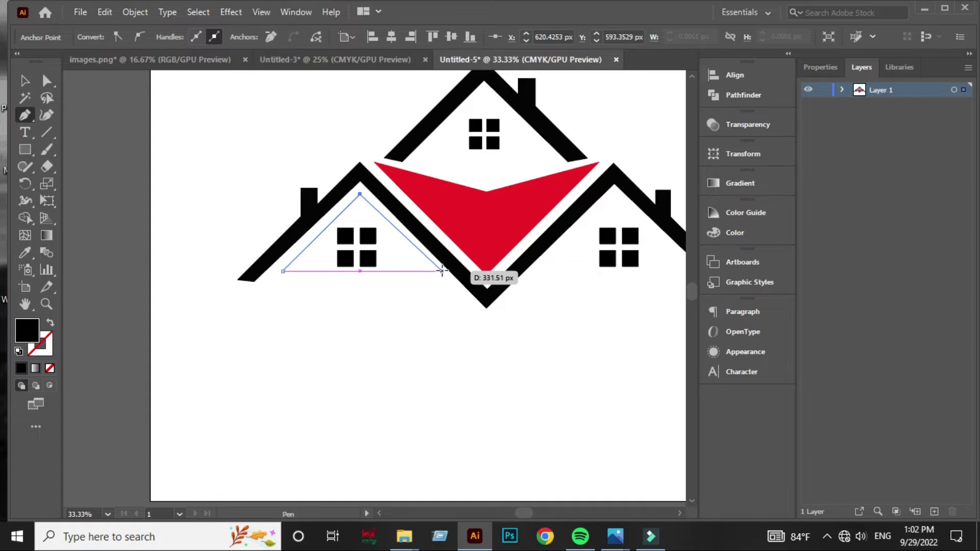
left_click(436, 270)
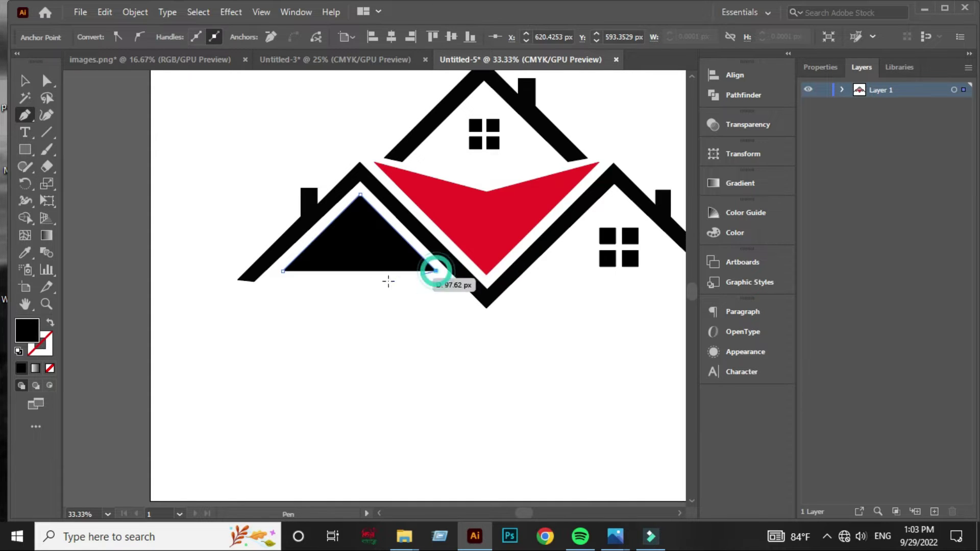
left_click(284, 270)
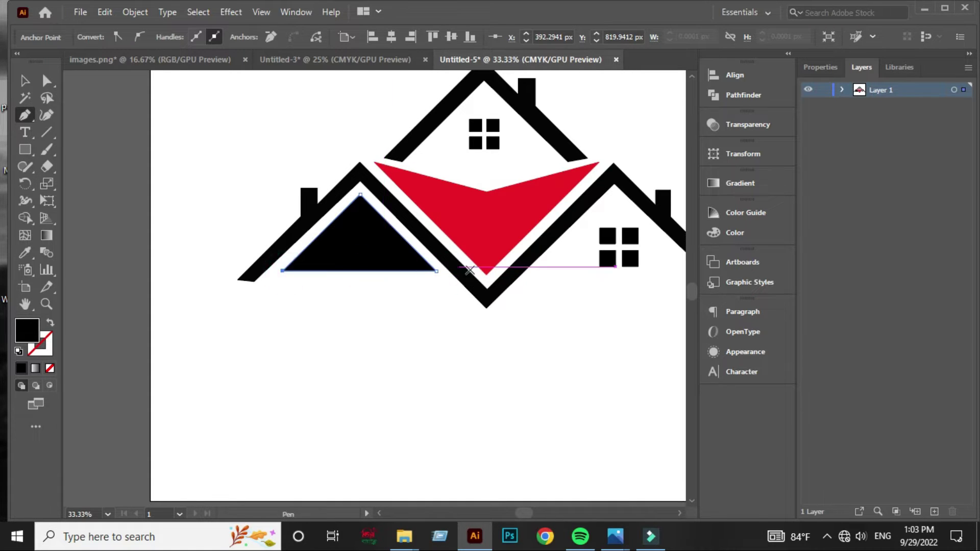
left_click(24, 80)
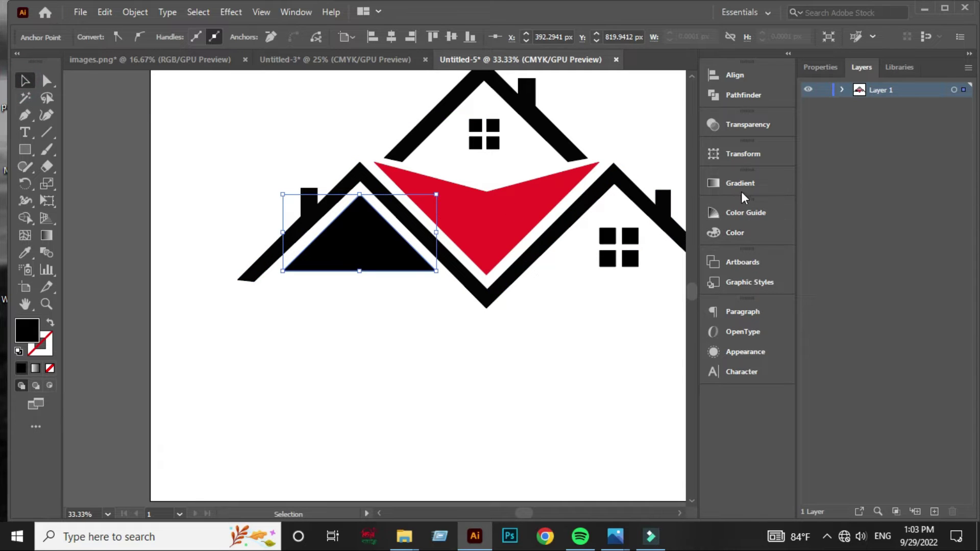
left_click(740, 183)
Give the triangle a linear gradient with a grey stop and a white stop.
left_click(603, 200)
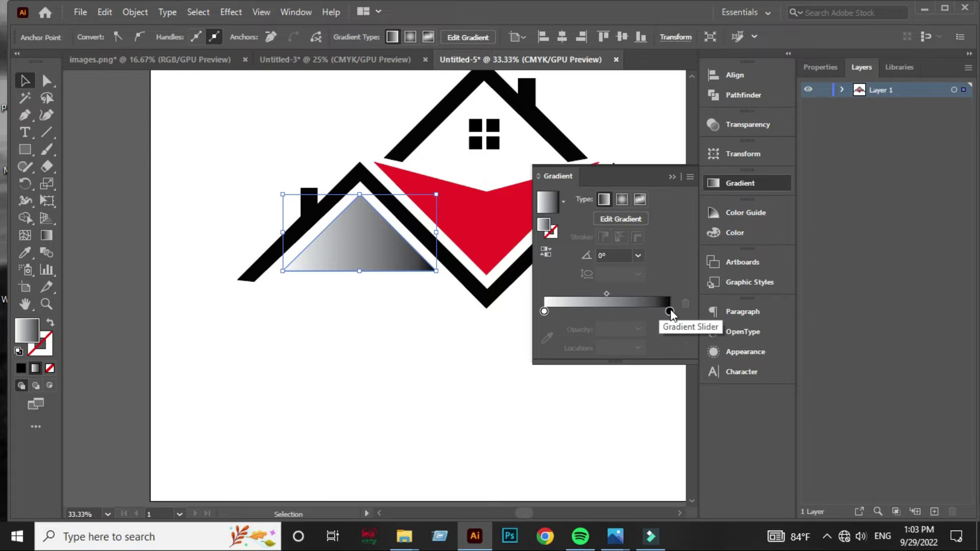
left_click(669, 311)
double_click(669, 311)
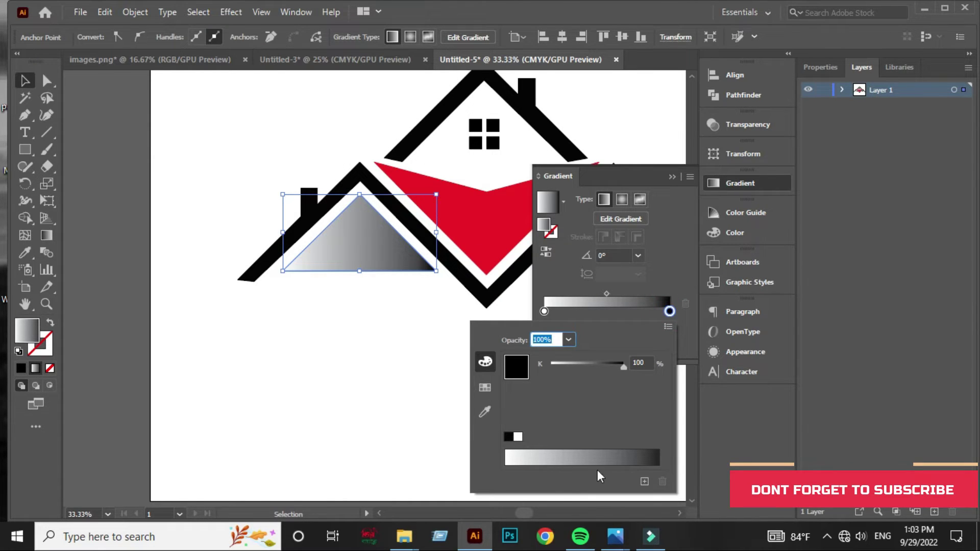
left_click(632, 456)
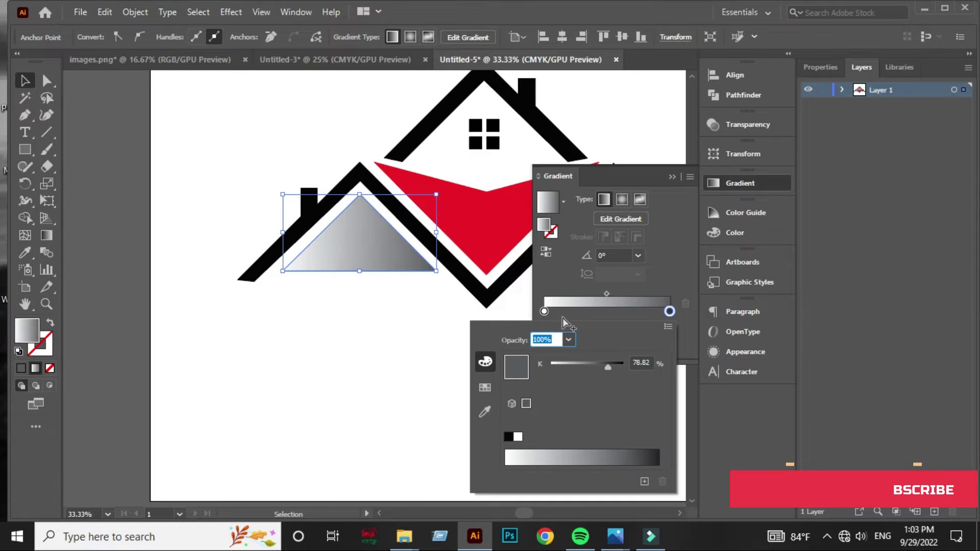
left_click(544, 311)
double_click(544, 311)
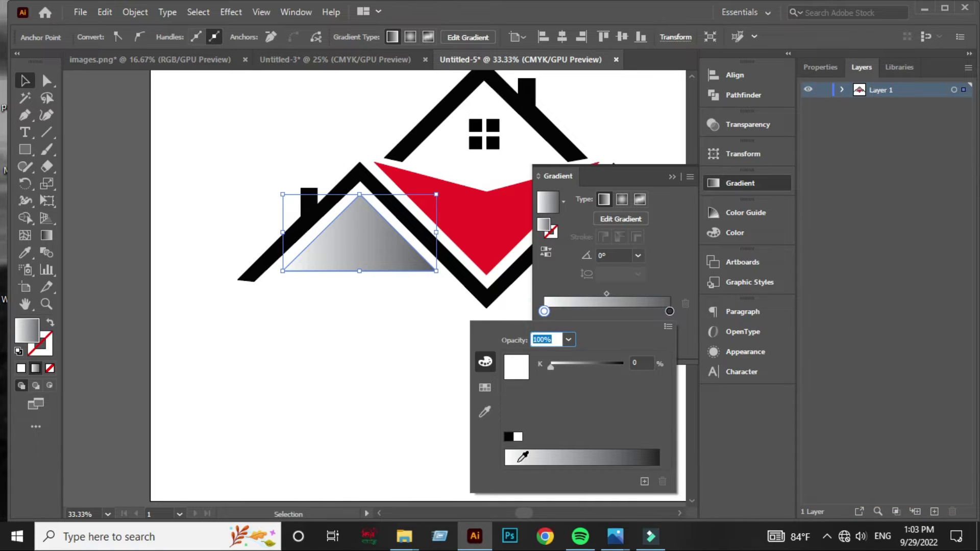
left_click(515, 457)
left_click(439, 352)
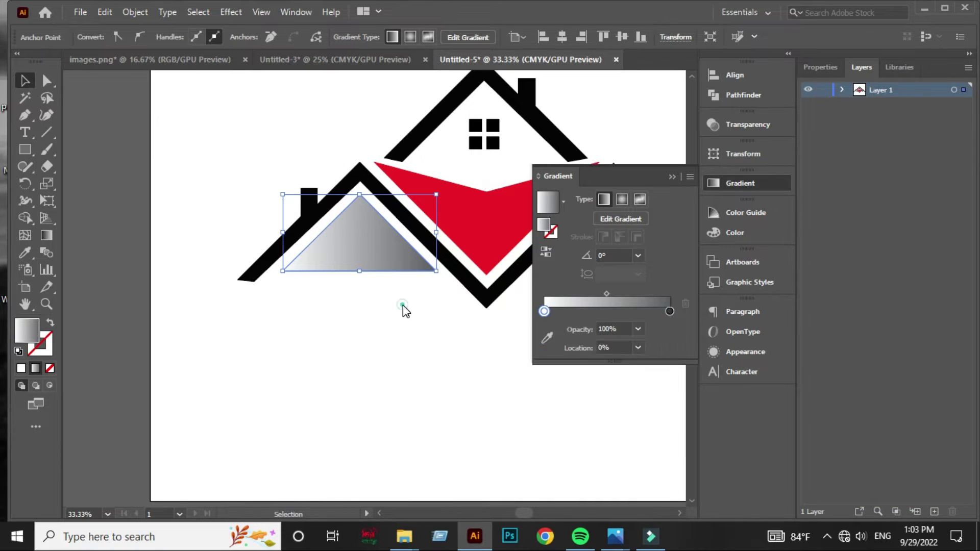
Run the gradient vertically up the triangle and remove the extra middle colour stop.
left_click(41, 236)
left_click_drag(359, 331, 359, 202)
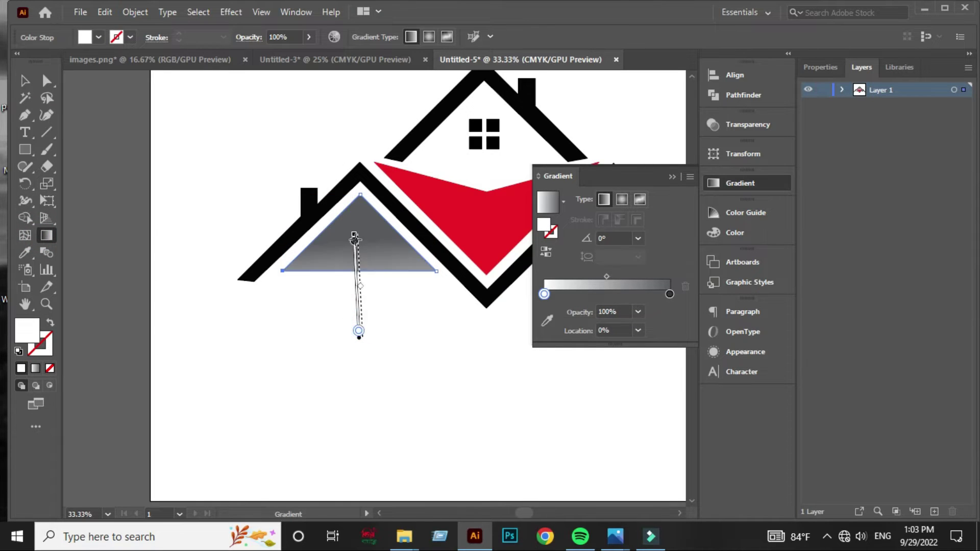
left_click_drag(346, 311, 349, 206)
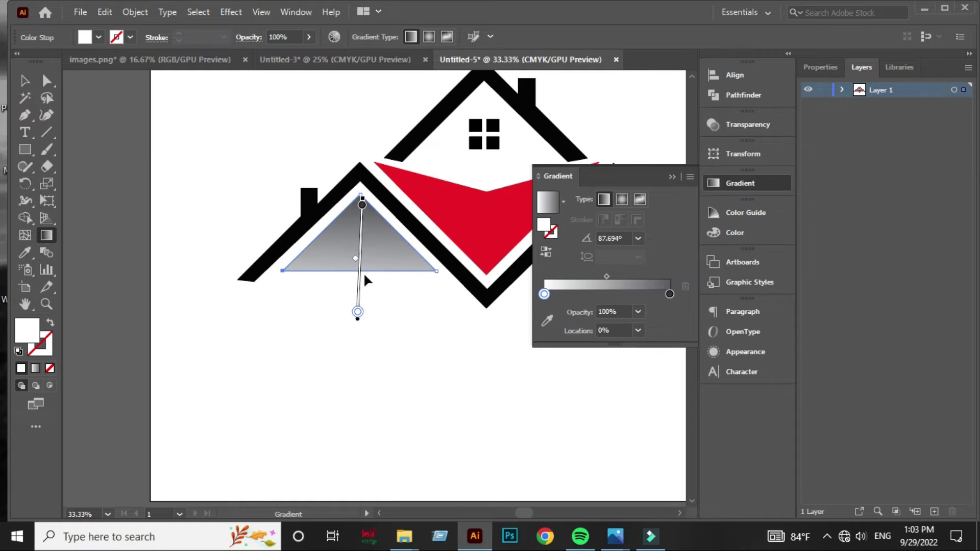
left_click(360, 273)
left_click_drag(359, 278, 360, 212)
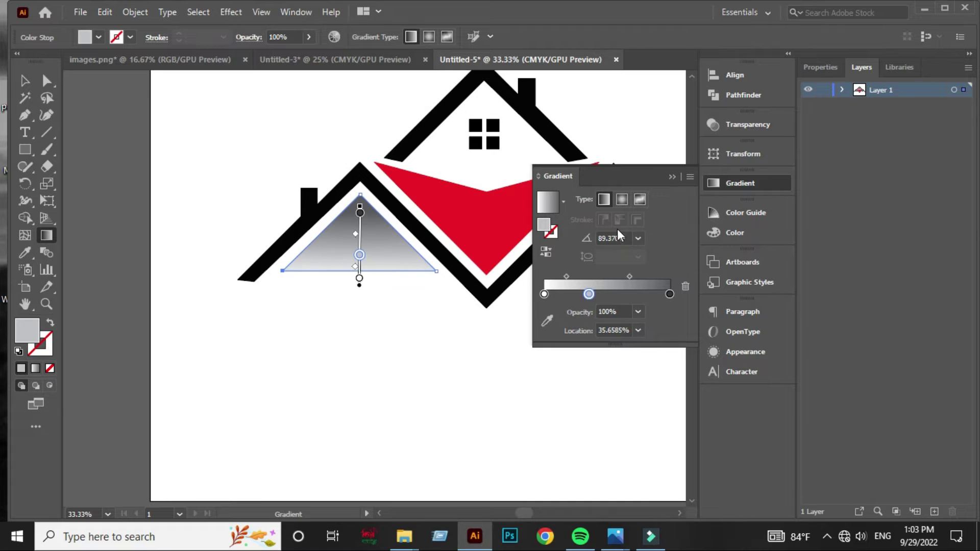
left_click(685, 286)
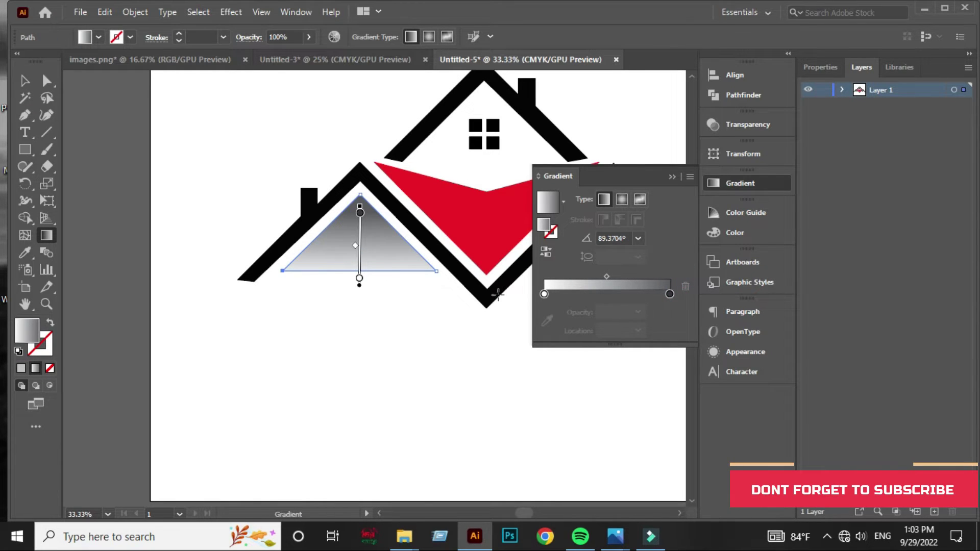
left_click_drag(366, 277, 368, 246)
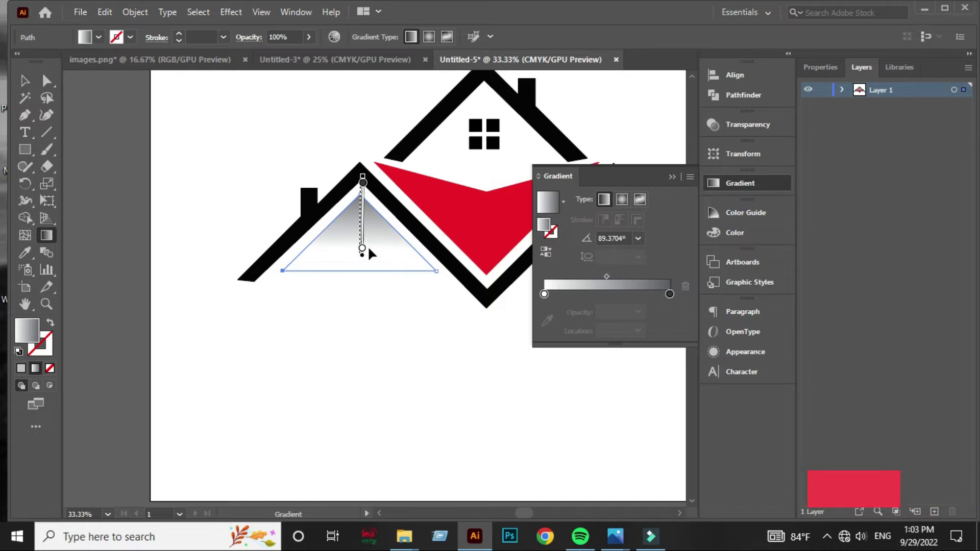
Send the gradient triangle to the back, behind the left window.
left_click(25, 80)
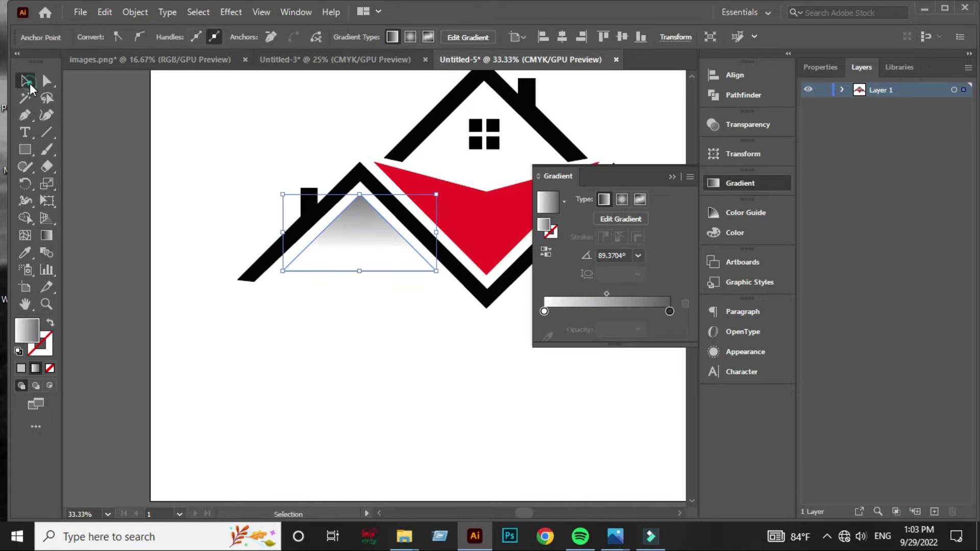
left_click(351, 321)
right_click(364, 259)
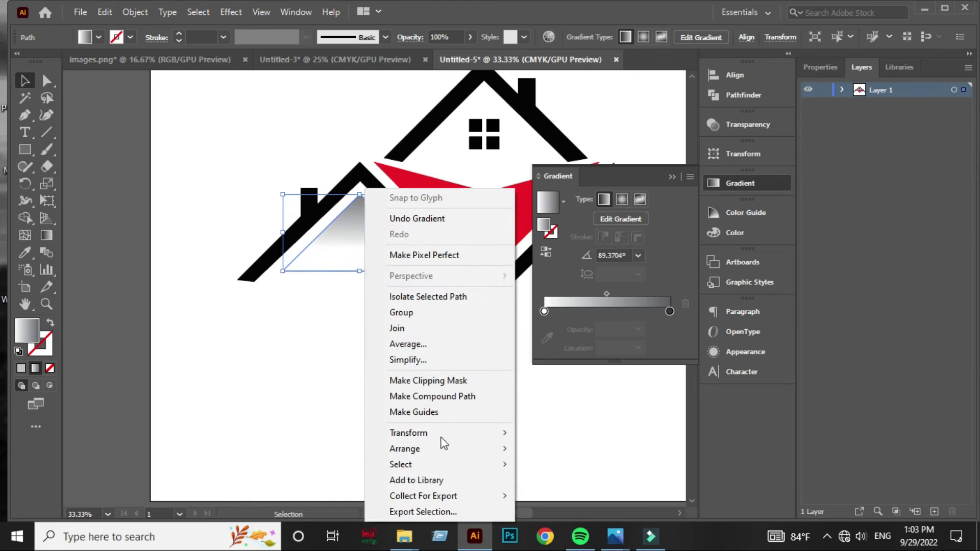
mouse_move(404, 448)
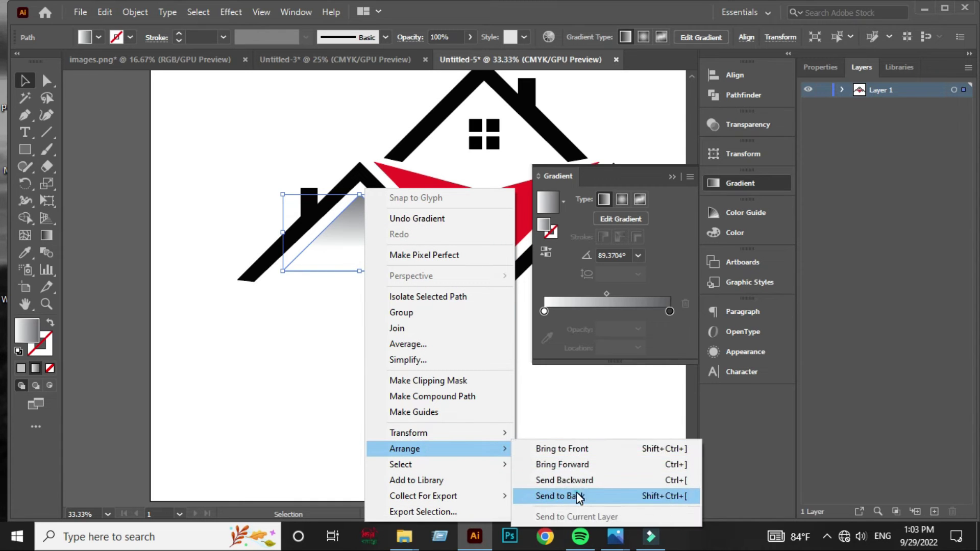
left_click(573, 496)
left_click(413, 377)
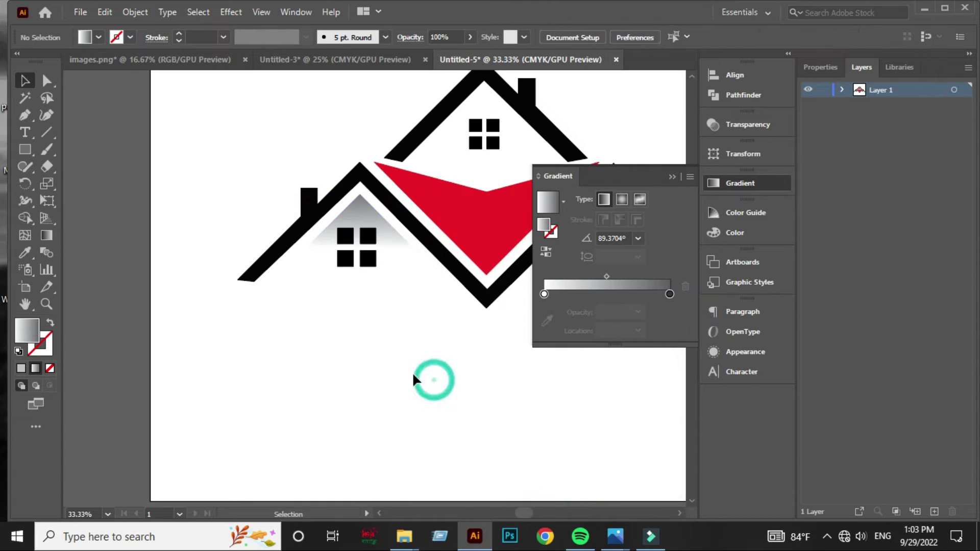
left_click(673, 177)
scroll(418, 296, "down", 2)
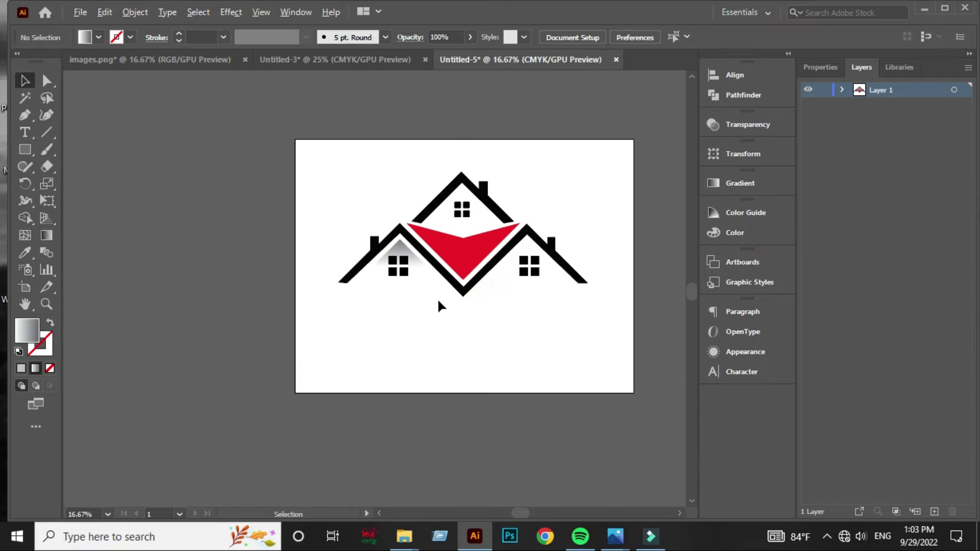
Enlarge the left gradient triangle around its centre and zoom out to the whole logo.
scroll(408, 291, "up", 3)
left_click(323, 152)
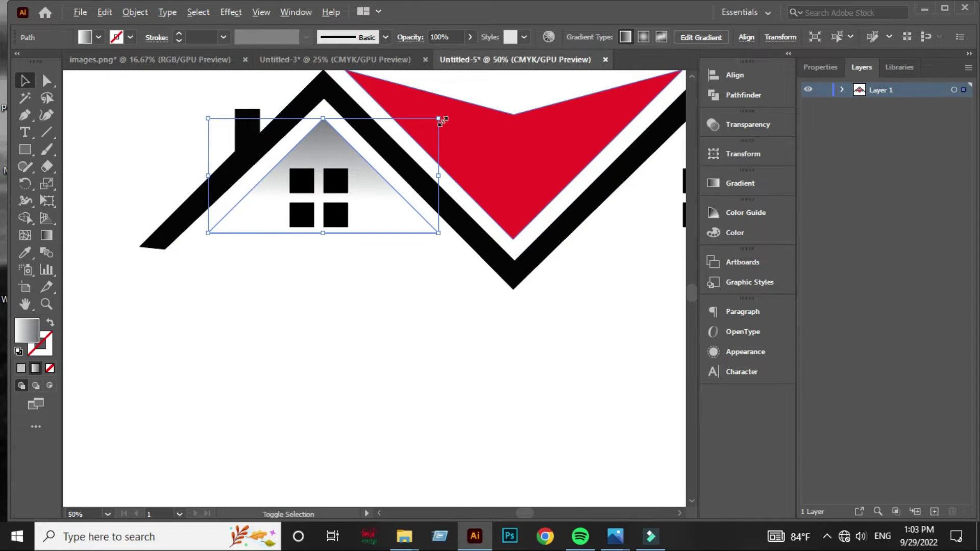
left_click_drag(439, 118, 457, 103)
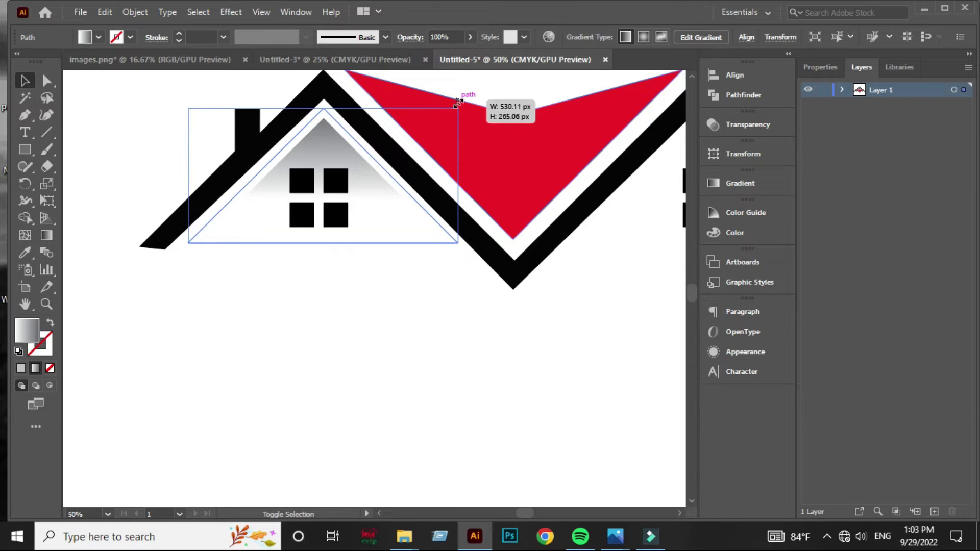
left_click(377, 271)
key("ctrl+minus")
key("ctrl+minus")
left_click_drag(533, 295, 453, 330)
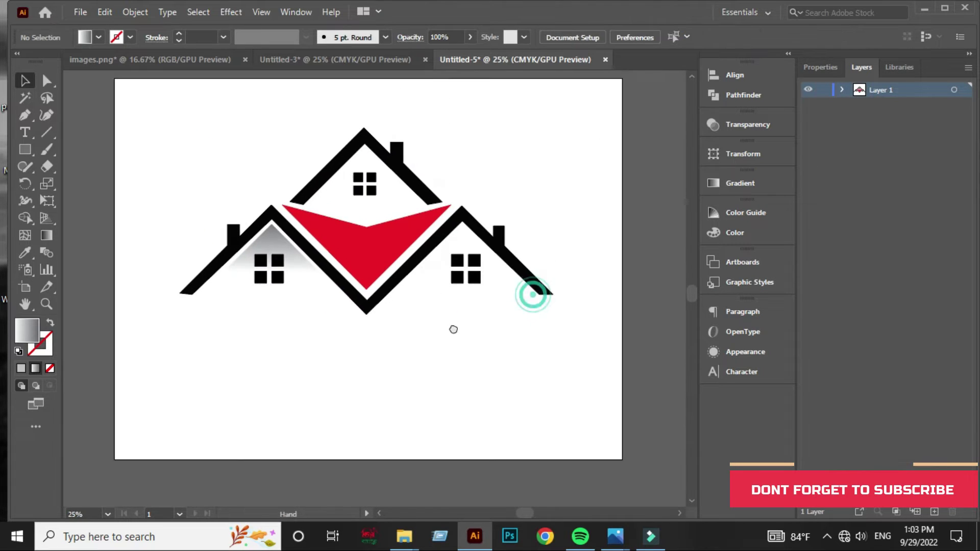
Copy the gradient triangle into the right gable and drag its anchors to fit under the roof.
left_click_drag(276, 254, 471, 258)
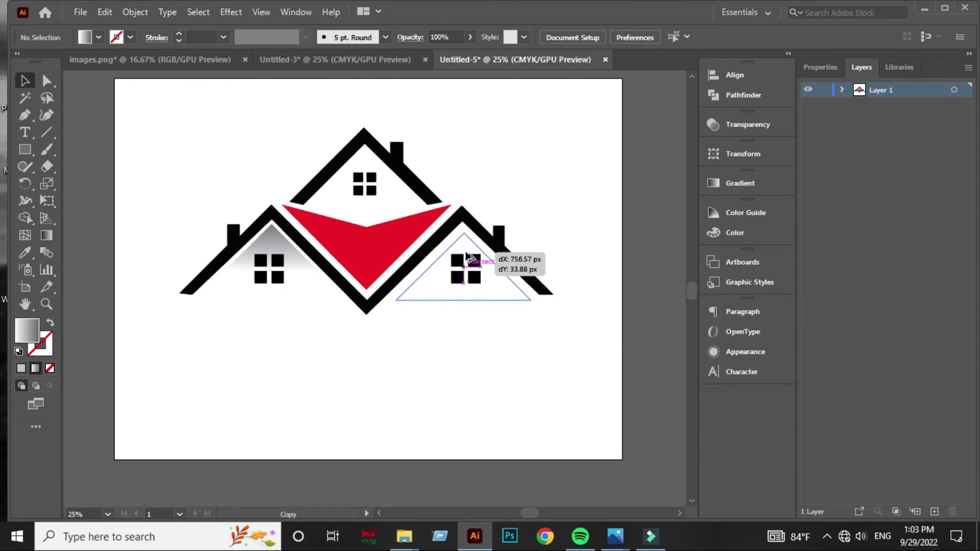
left_click_drag(470, 258, 470, 257)
scroll(485, 331, "up", 1)
left_click_drag(543, 312, 481, 351)
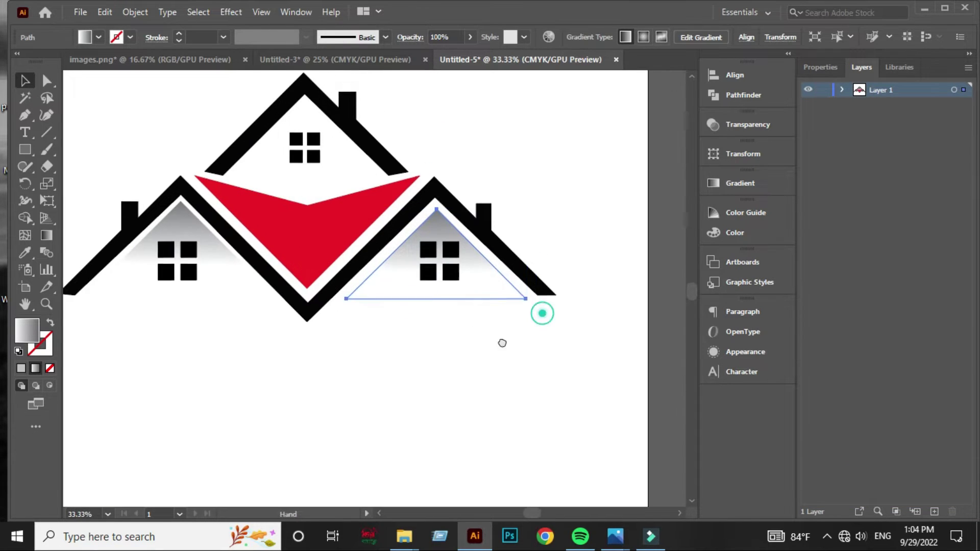
left_click(45, 80)
scroll(421, 301, "up", 3)
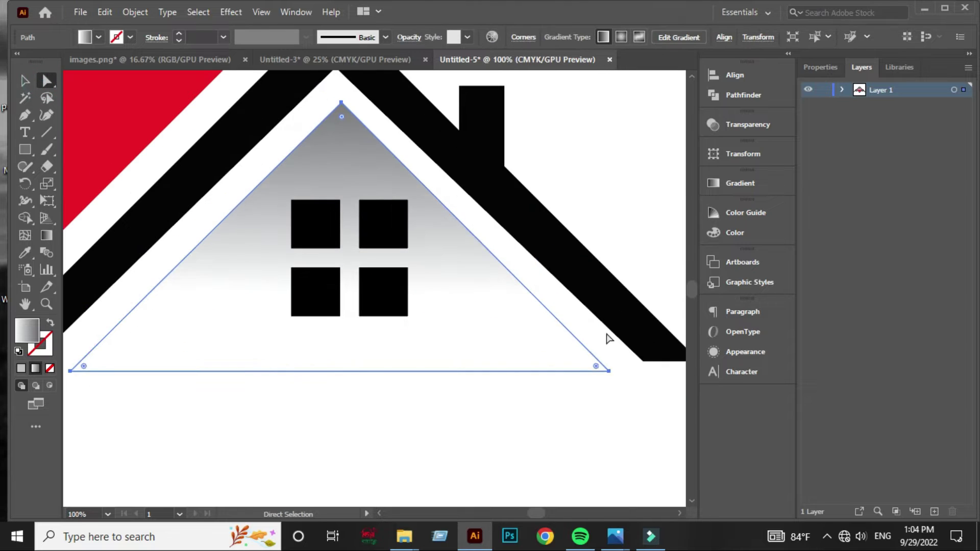
left_click_drag(608, 368, 628, 370)
left_click_drag(342, 107, 330, 92)
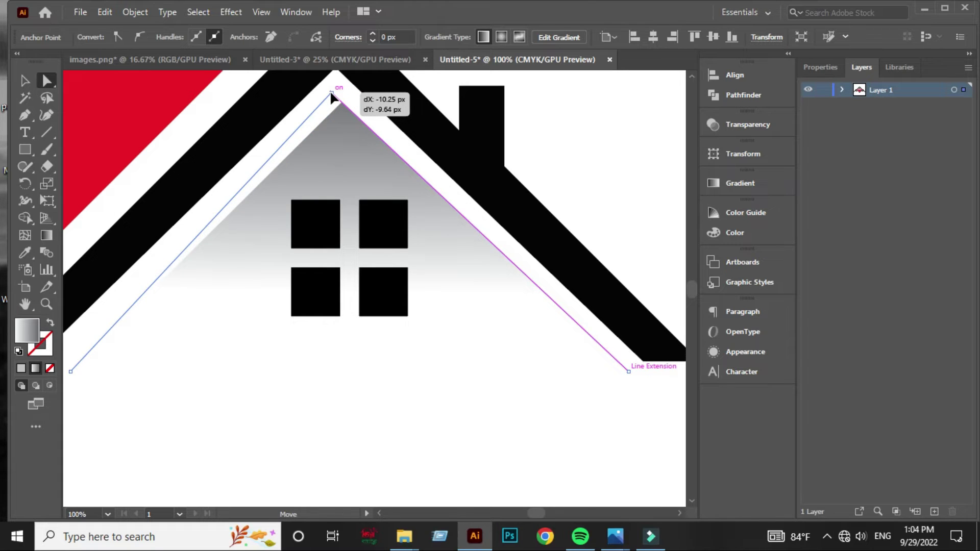
left_click_drag(330, 92, 334, 85)
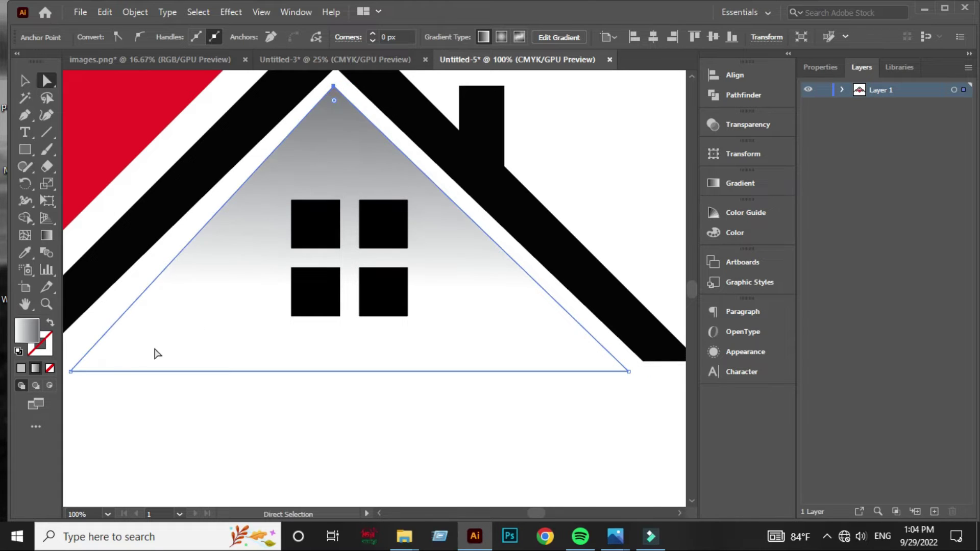
left_click_drag(131, 354, 266, 353)
left_click_drag(206, 371, 186, 366)
left_click(250, 424)
Fine-tune the right triangle's top point and bottom-right corner, then copy a triangle into the top gable.
scroll(251, 422, "down", 2, "alt")
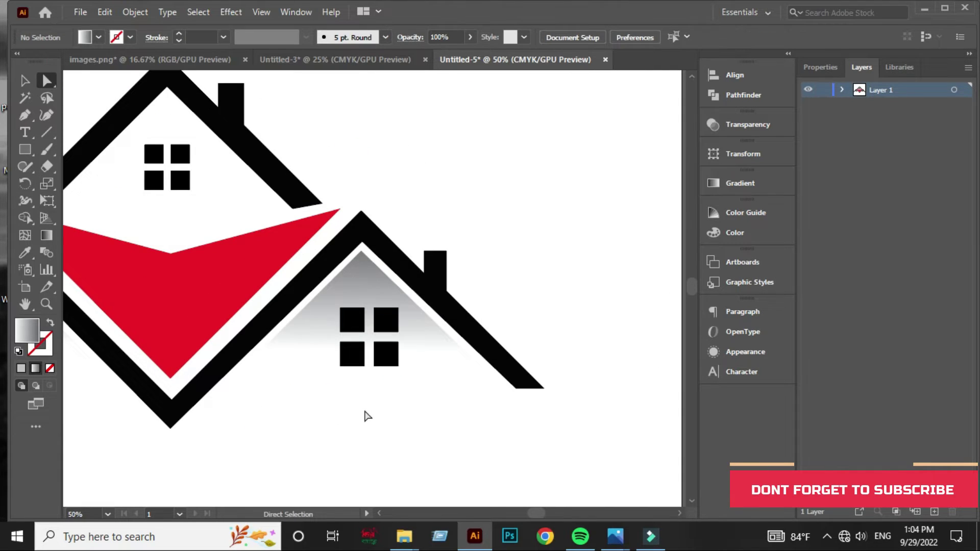
left_click(416, 332)
left_click(362, 250)
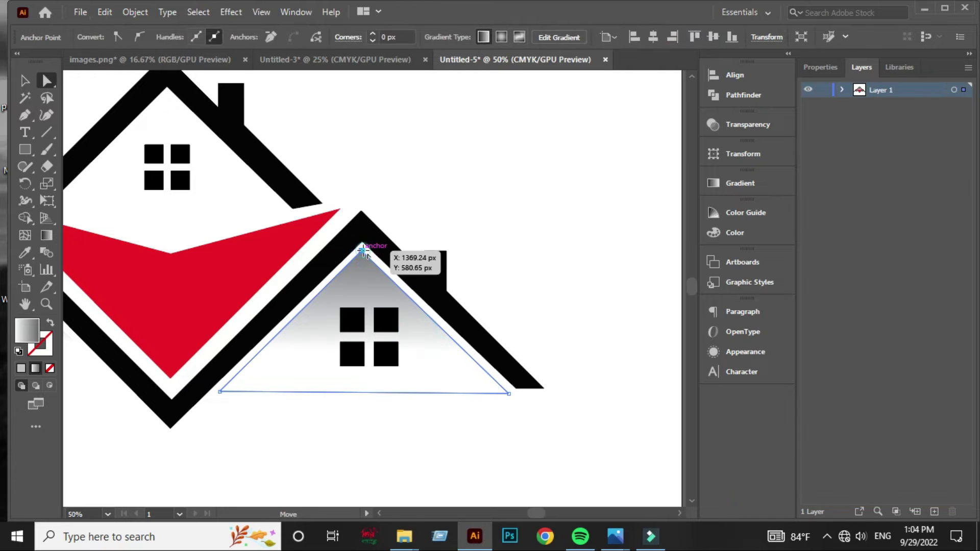
scroll(365, 250, "up", 4, "alt")
left_click_drag(360, 259, 361, 249)
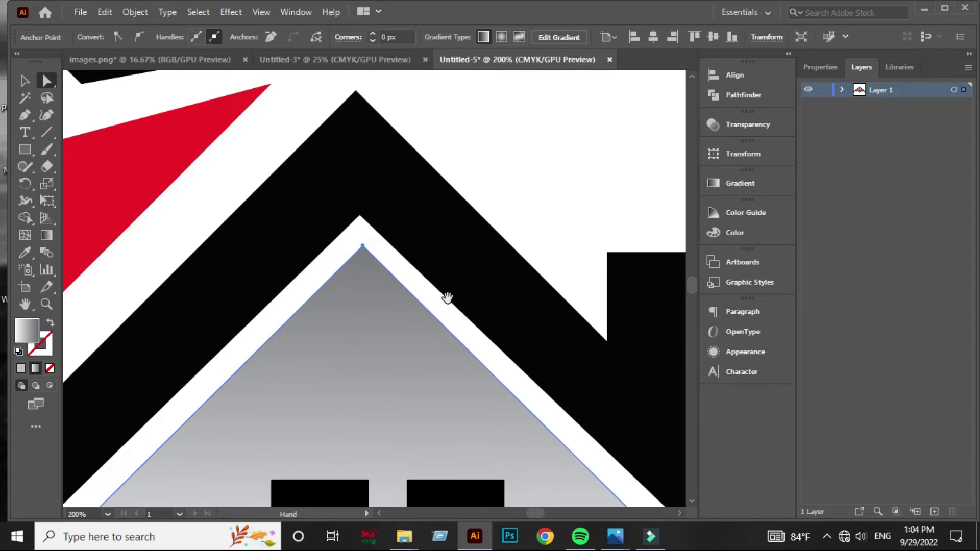
scroll(446, 296, "down", 2, "alt")
scroll(501, 287, "up", 1, "alt")
scroll(438, 213, "down", 1, "alt")
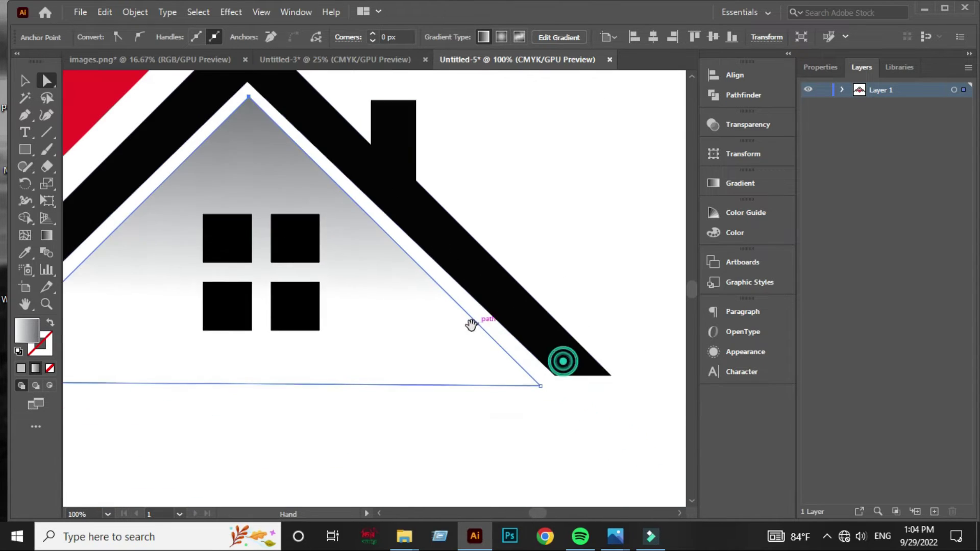
scroll(540, 382, "up", 1)
scroll(539, 364, "up", 1)
left_click_drag(539, 364, 551, 366)
scroll(541, 378, "down", 4, "alt")
left_click(528, 391)
scroll(528, 393, "down", 1, "alt")
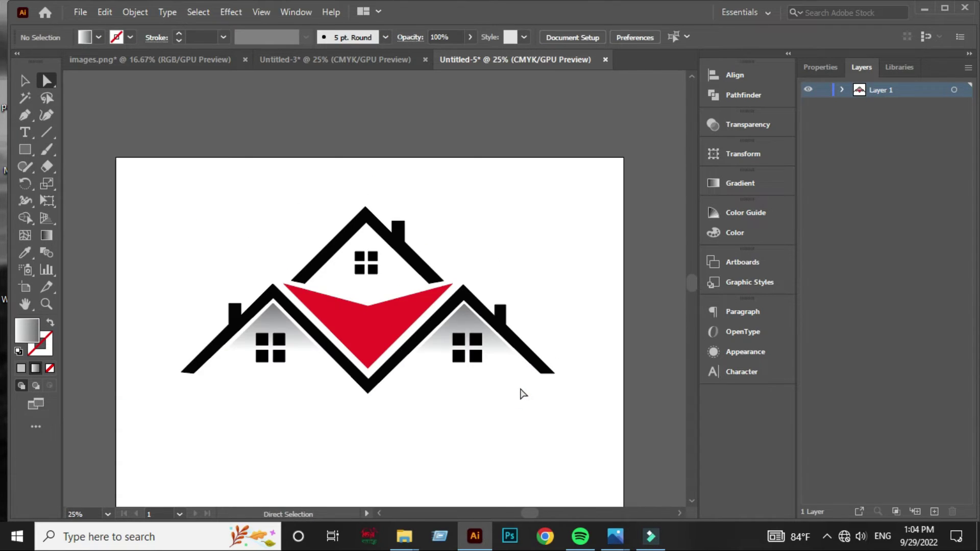
scroll(419, 386, "down", 1, "alt")
left_click_drag(453, 341, 388, 300)
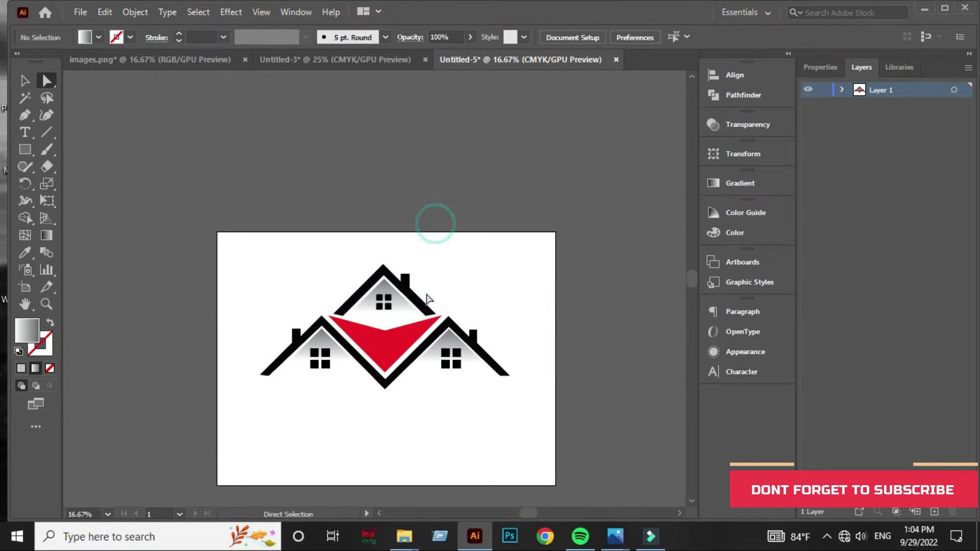
scroll(386, 334, "up", 2, "alt")
Shorten the top gable's triangle so it sits above the red V.
left_click(378, 308)
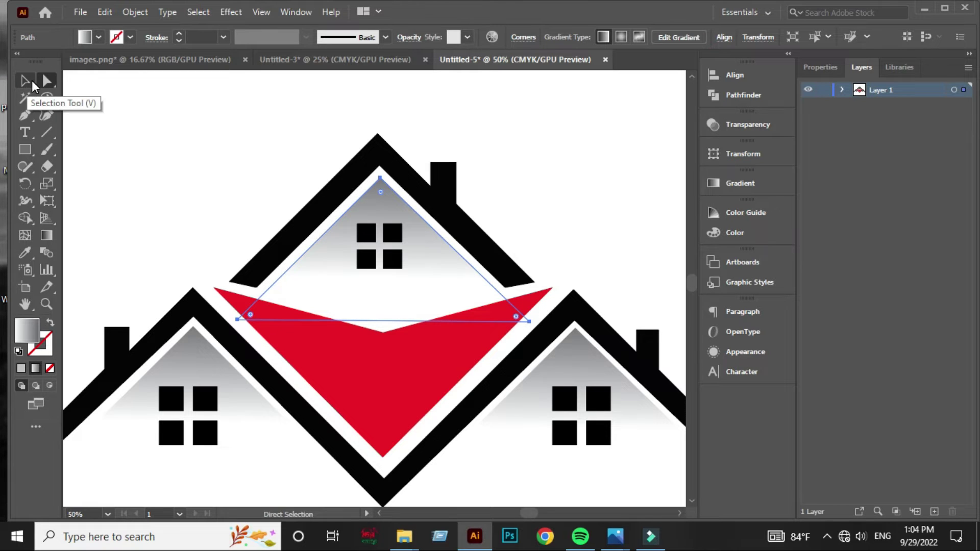
left_click(26, 81)
left_click_drag(385, 320, 380, 284)
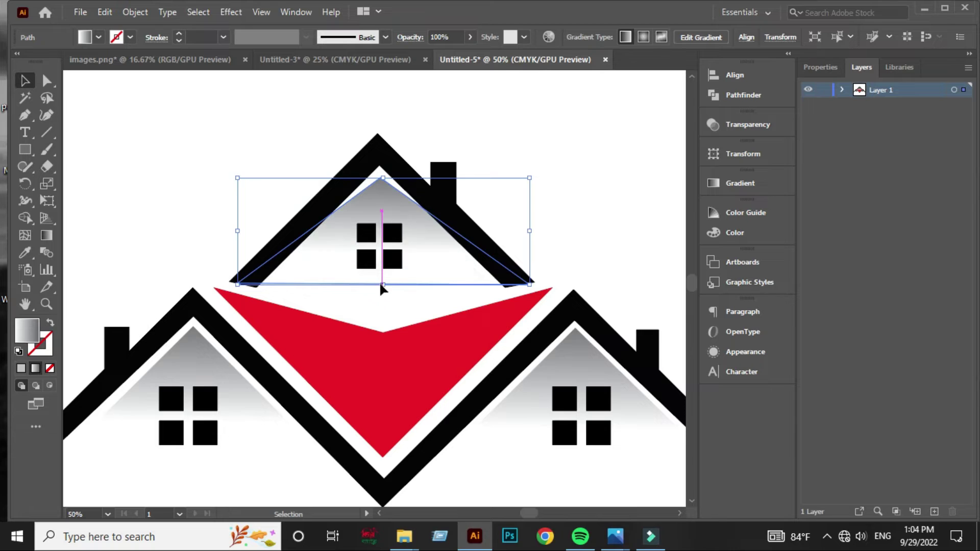
left_click(491, 138)
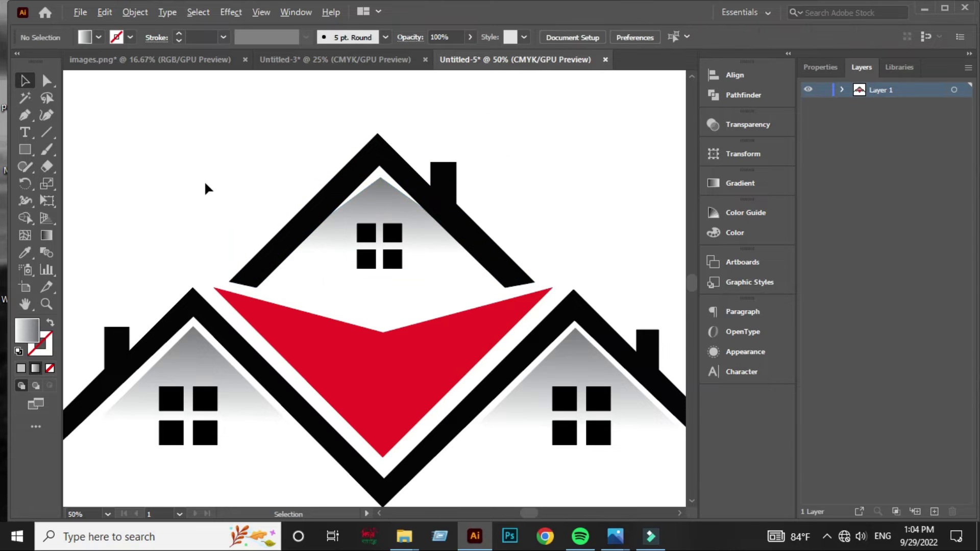
Pull the top triangle's lower corners inside the roof and set its top point just below the peak.
scroll(237, 198, "up", 1)
left_click(372, 240)
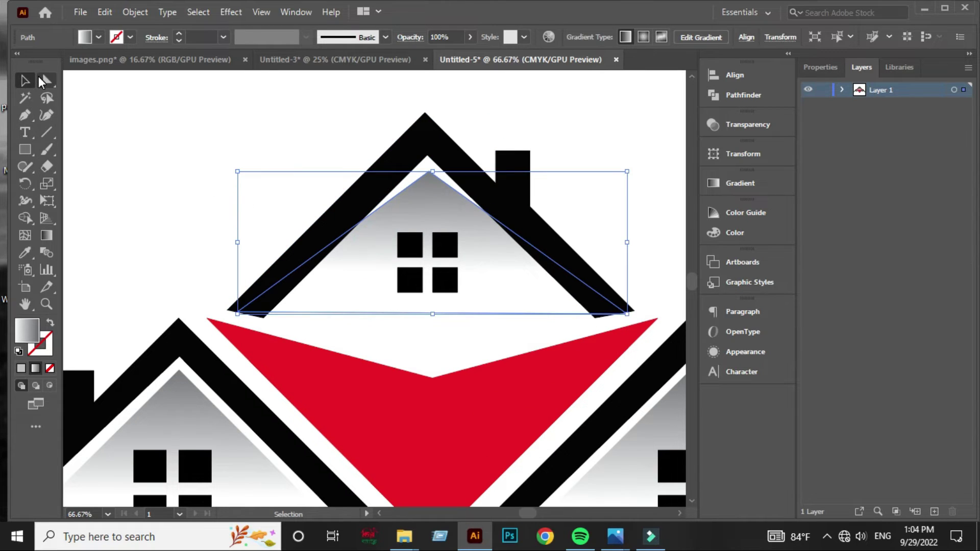
left_click(43, 81)
scroll(227, 276, "up", 3)
left_click(260, 386)
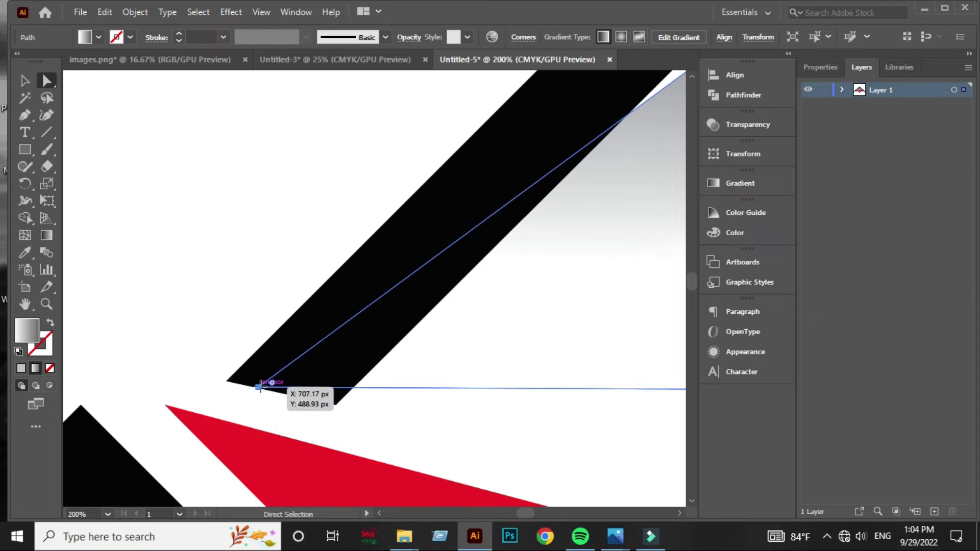
left_click_drag(260, 386, 374, 393)
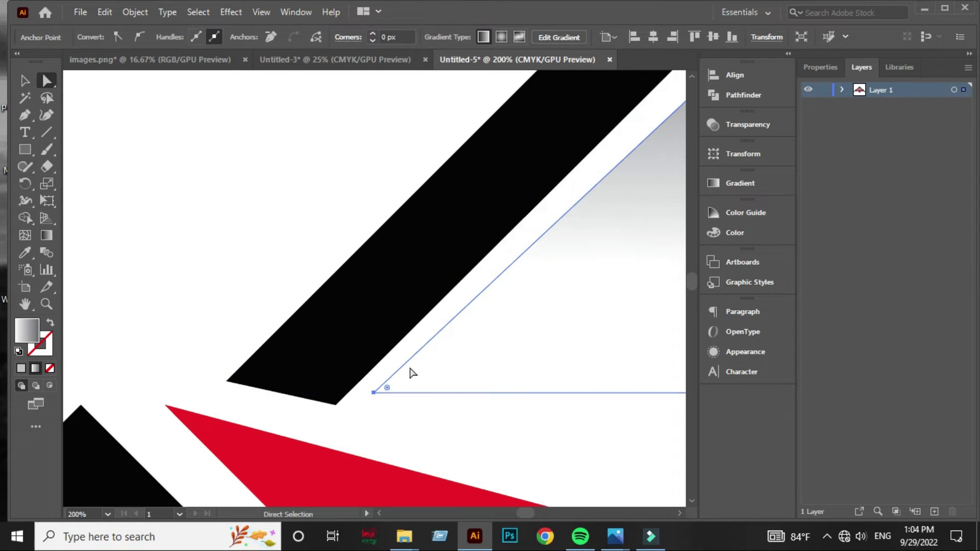
scroll(487, 344, "down", 1)
scroll(466, 332, "down", 1)
scroll(509, 304, "down", 1)
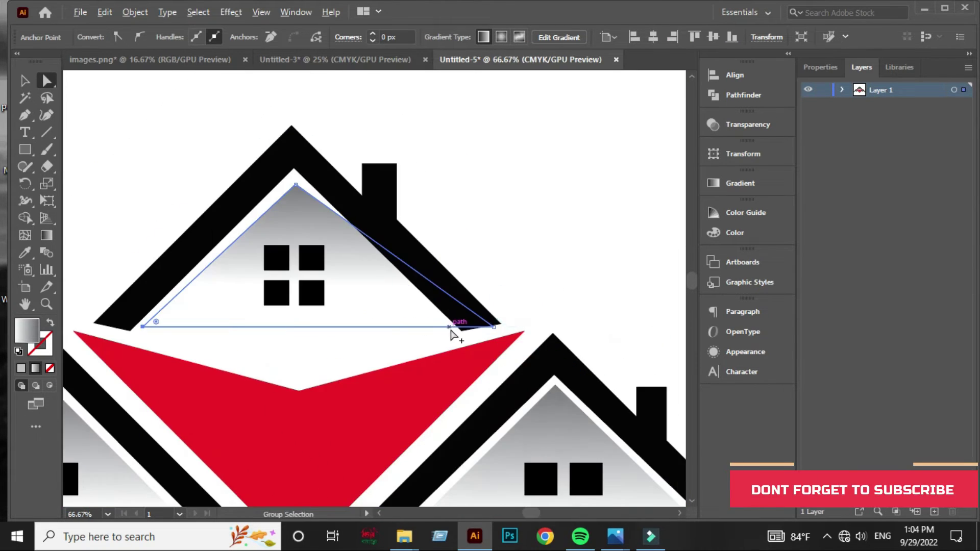
scroll(451, 332, "up", 2)
left_click_drag(547, 325, 442, 324)
scroll(335, 286, "down", 3)
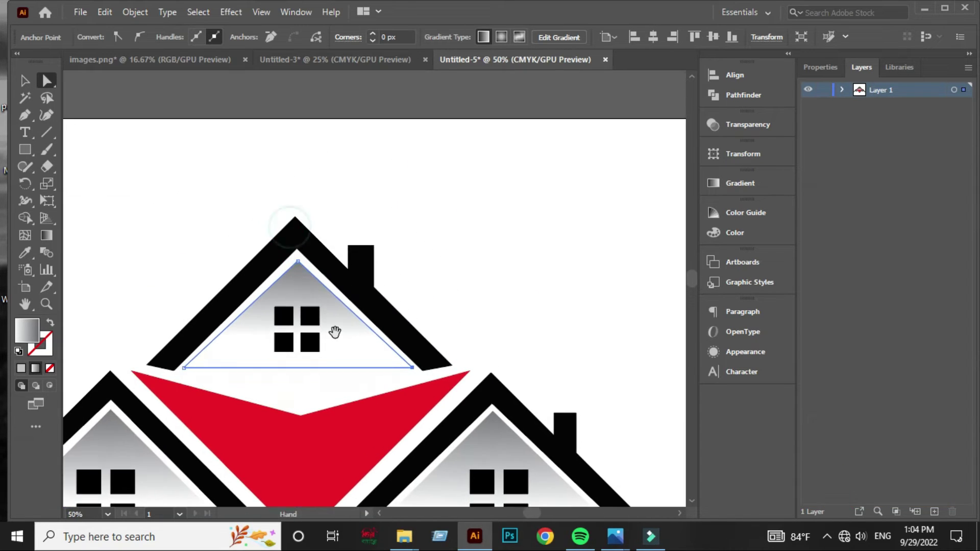
scroll(334, 332, "up", 2)
left_click_drag(315, 282, 311, 272)
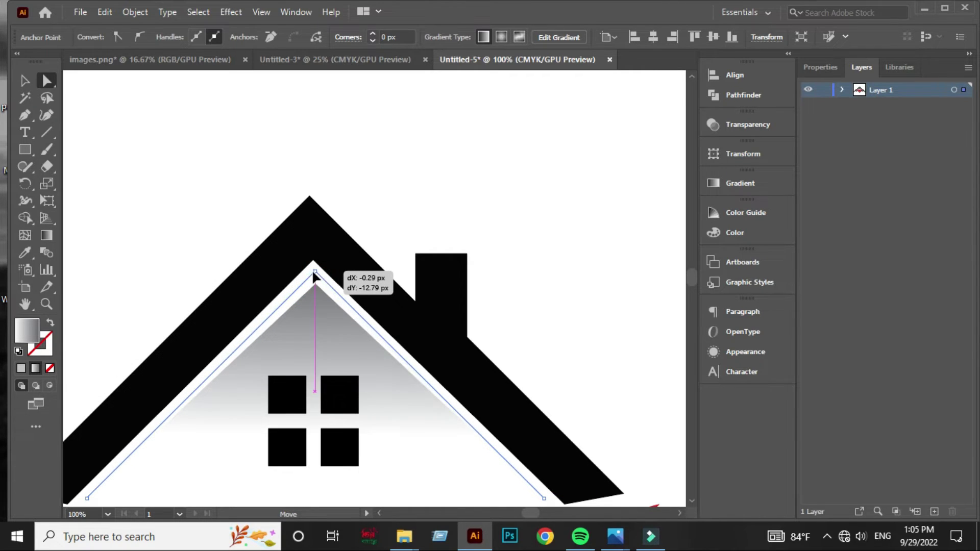
left_click_drag(312, 275, 323, 271)
scroll(309, 271, "up", 3)
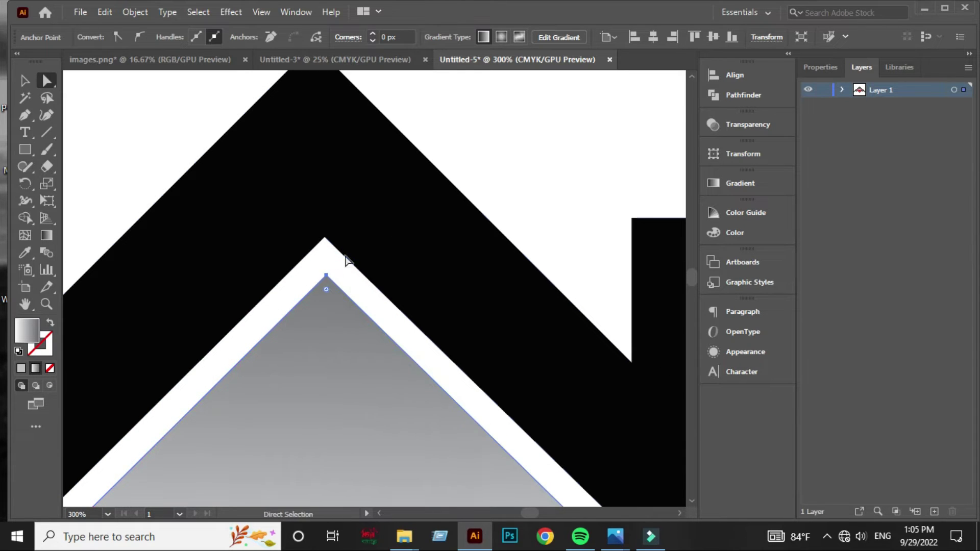
left_click(432, 183)
Marquee-select every part of the three-house logo.
scroll(431, 184, "down", 2)
left_click(525, 149)
scroll(525, 149, "down", 4)
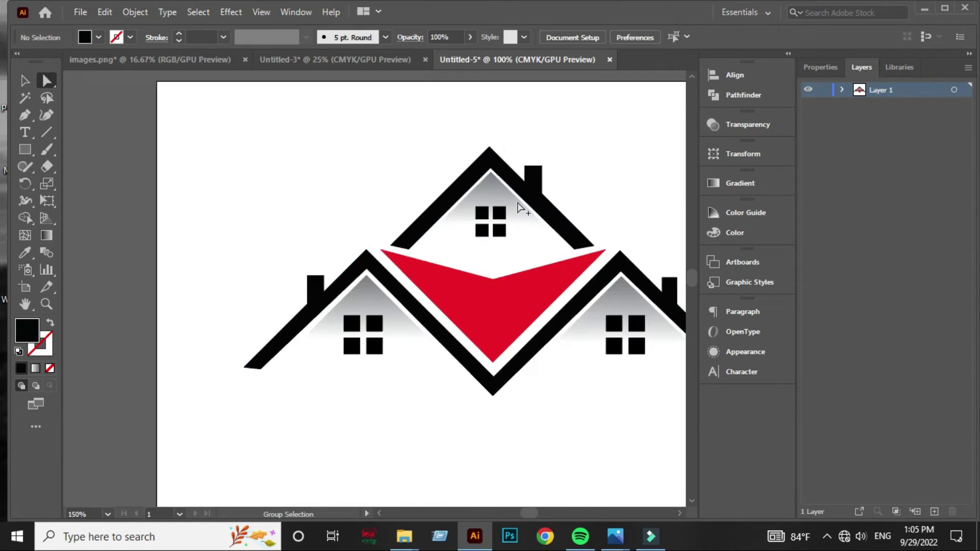
scroll(627, 160, "down", 2)
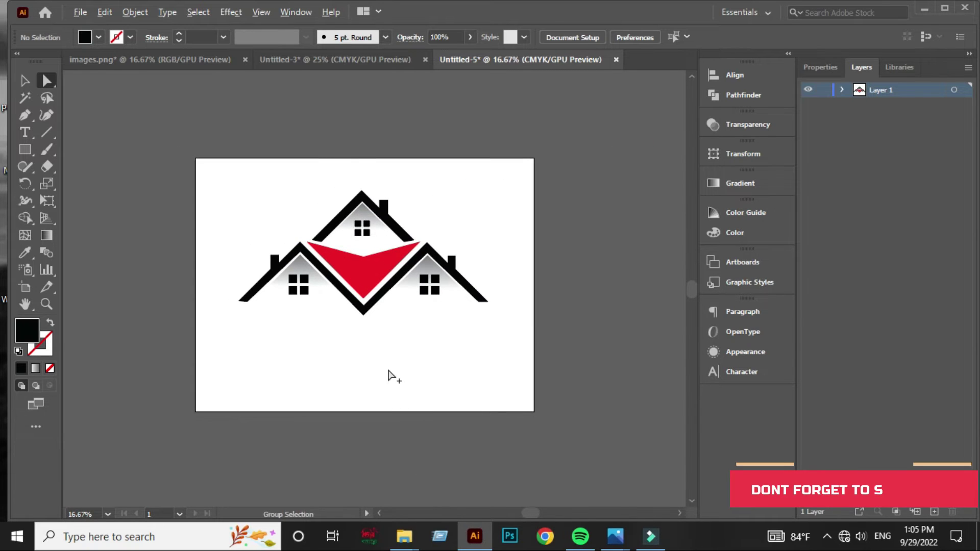
scroll(389, 376, "up", 1)
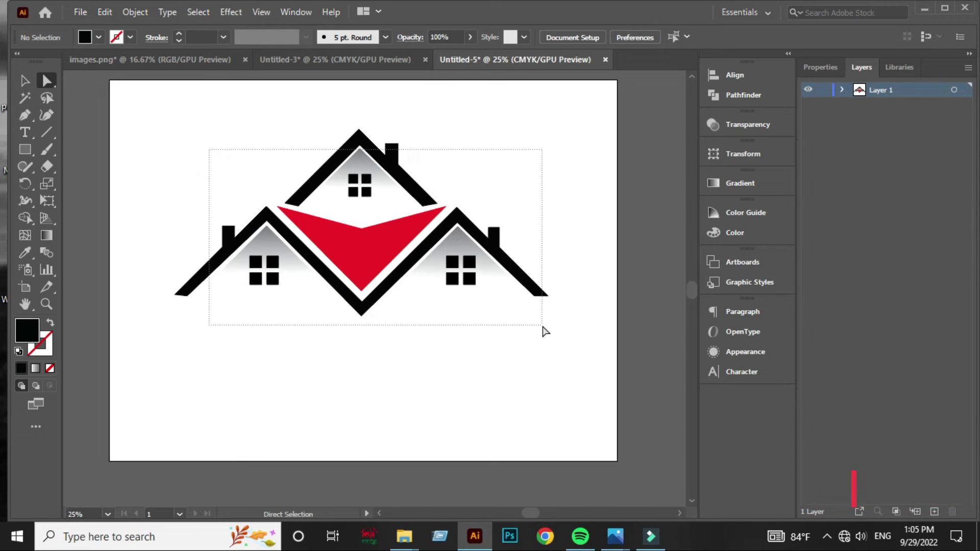
left_click_drag(323, 200, 542, 332)
left_click(25, 80)
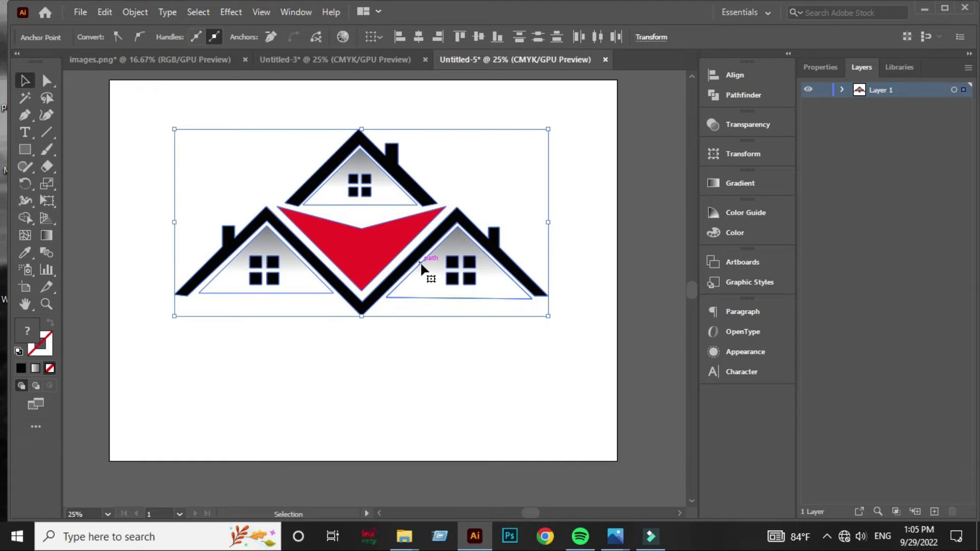
Draw a thin black bar above the left chimney and narrow it from both sides.
left_click(399, 337)
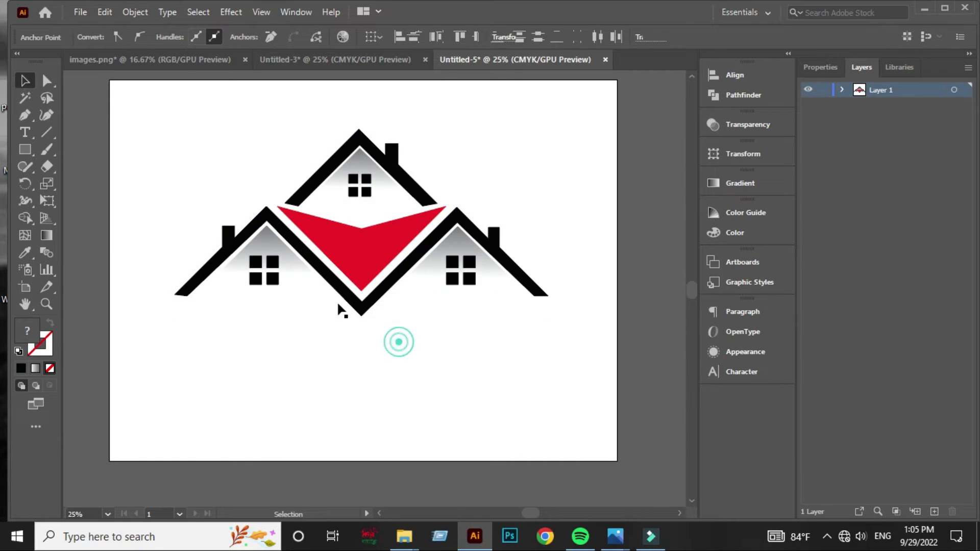
scroll(231, 201, "up", 2)
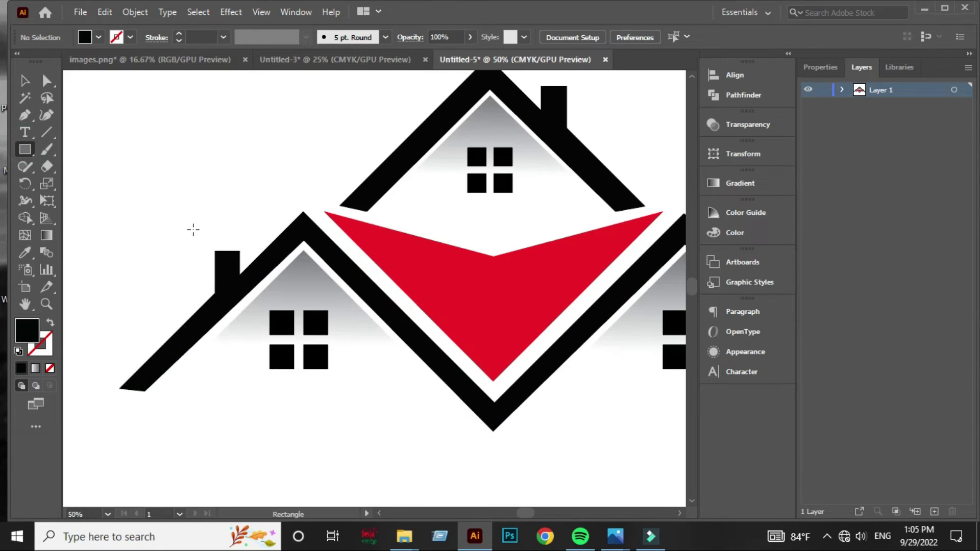
left_click_drag(195, 232, 263, 245)
left_click(24, 80)
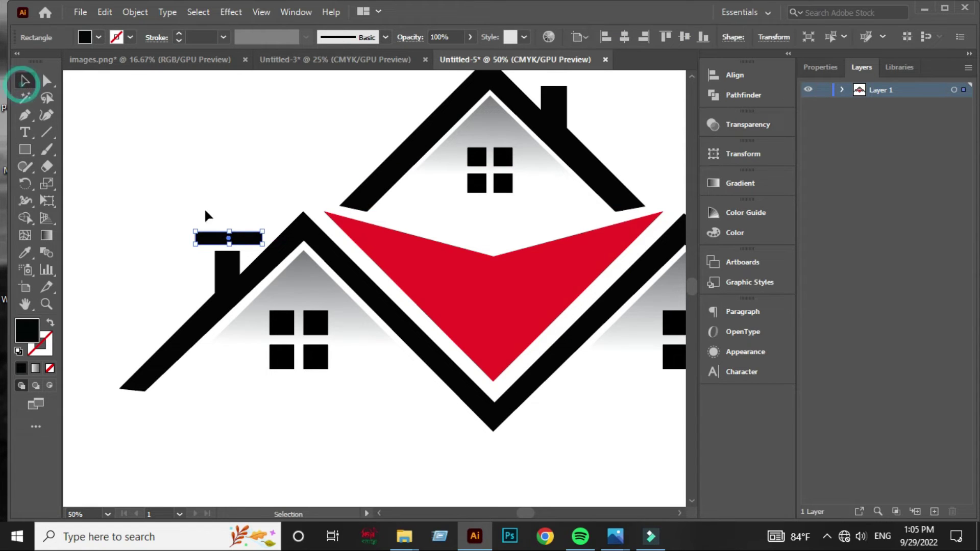
scroll(242, 244, "up", 2)
scroll(239, 242, "up", 1)
left_click_drag(305, 230, 273, 231)
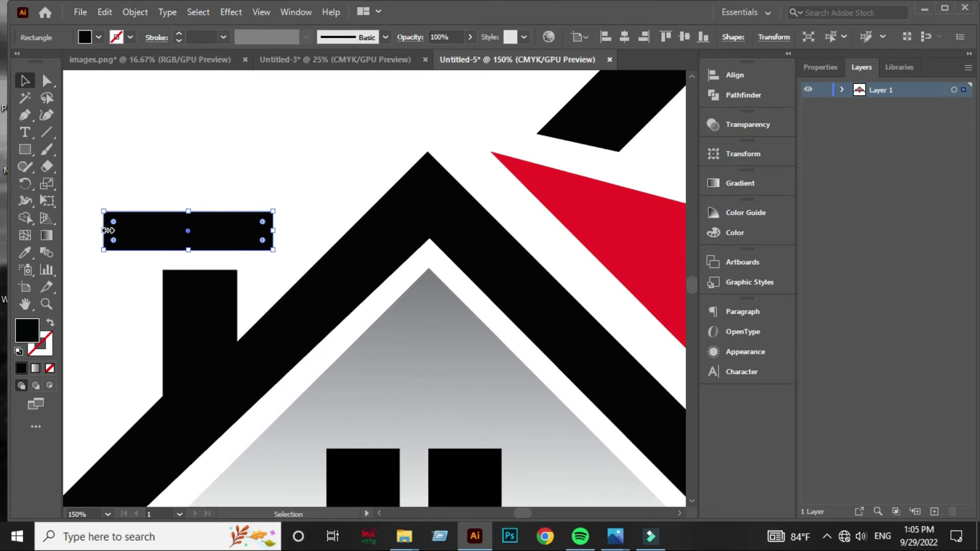
left_click_drag(108, 231, 142, 230)
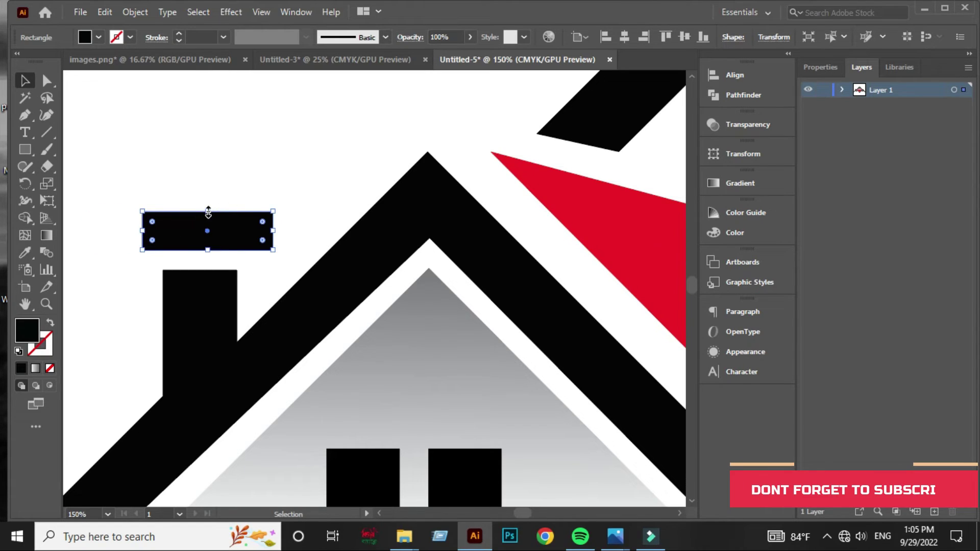
Make the bar taller and seat it as a cap on the left chimney.
left_click_drag(208, 212, 208, 203)
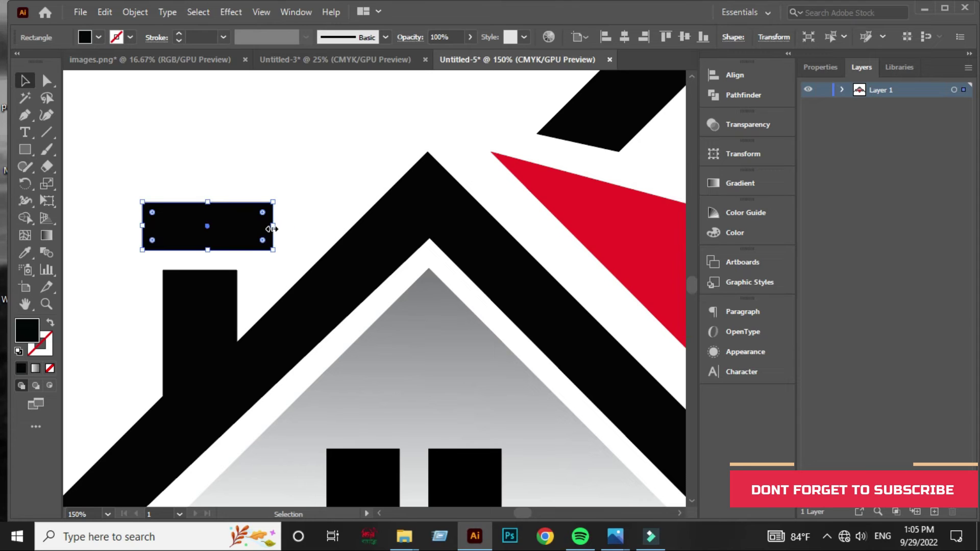
left_click_drag(271, 229, 267, 225)
left_click(301, 219)
scroll(302, 219, "down", 3)
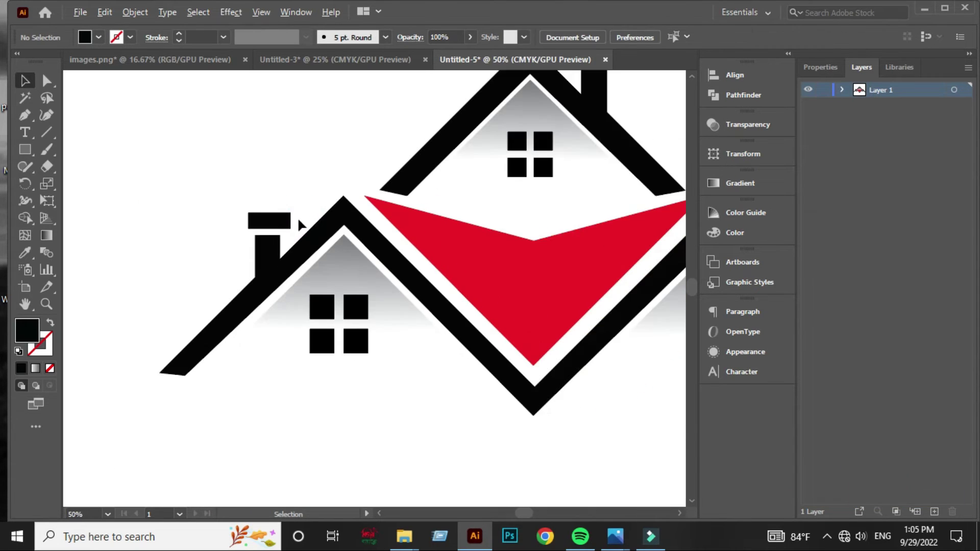
scroll(302, 224, "down", 1)
left_click_drag(281, 225, 279, 225)
left_click(292, 372)
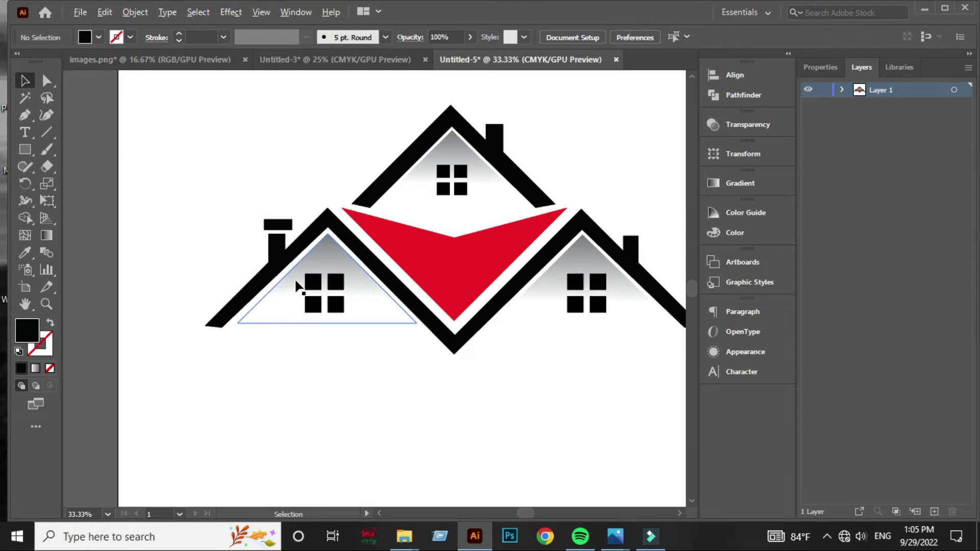
Alt-drag a copy of the cap onto the top house's chimney.
left_click_drag(331, 174, 265, 258)
scroll(230, 280, "up", 2)
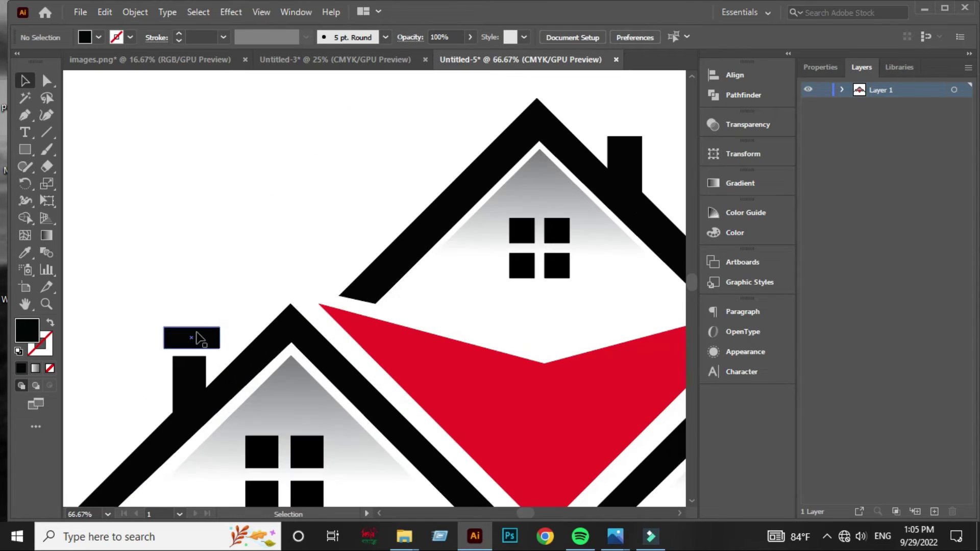
left_click_drag(198, 338, 631, 119)
left_click_drag(638, 189, 444, 158)
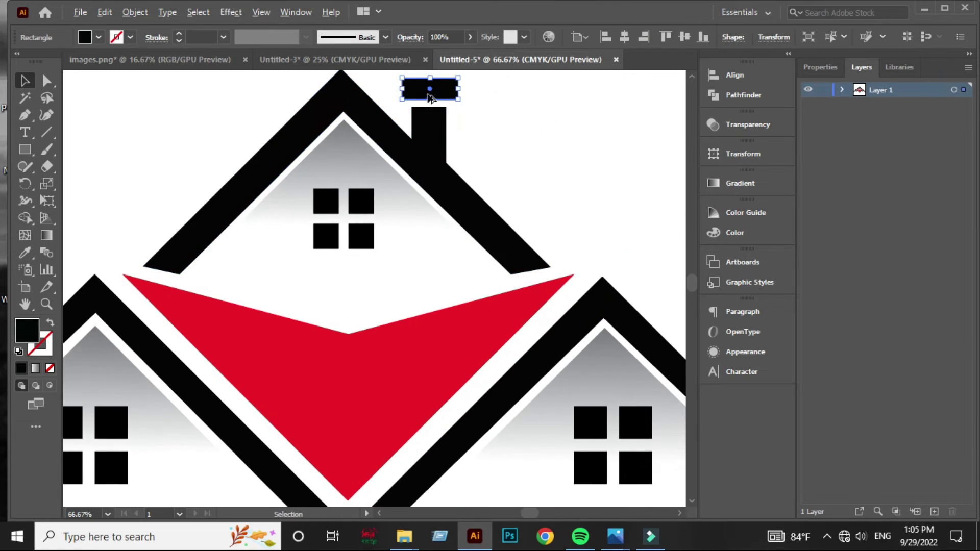
scroll(481, 165, "down", 2)
Copy another cap onto the right house's chimney and nudge it down into place.
left_click_drag(545, 146, 483, 163)
left_click(496, 158)
mouse_move(395, 143)
left_mouse_down()
mouse_move(539, 225)
mouse_move(529, 255)
left_mouse_up()
left_click(593, 281)
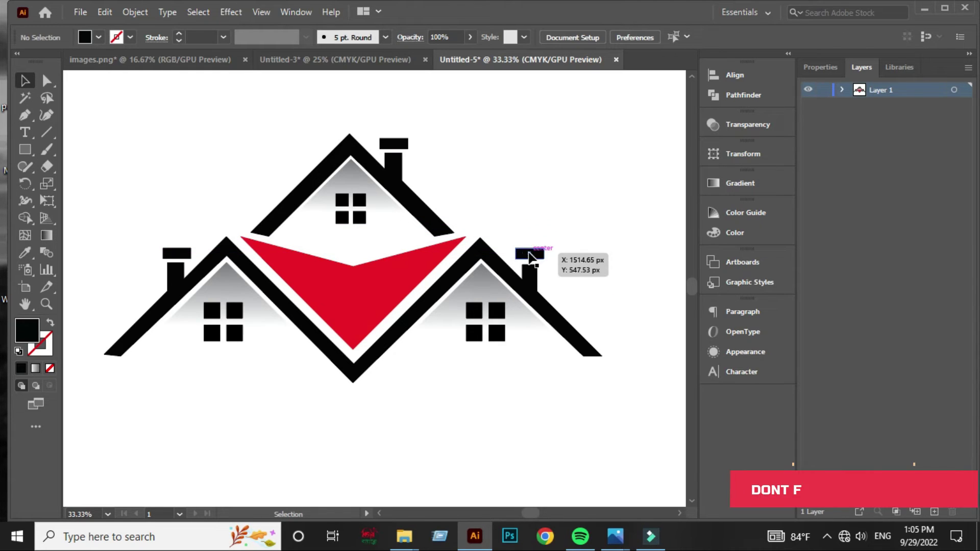
key("Down")
left_click(564, 279)
Marquee-select all the house logo parts and group them.
key("ctrl+minus")
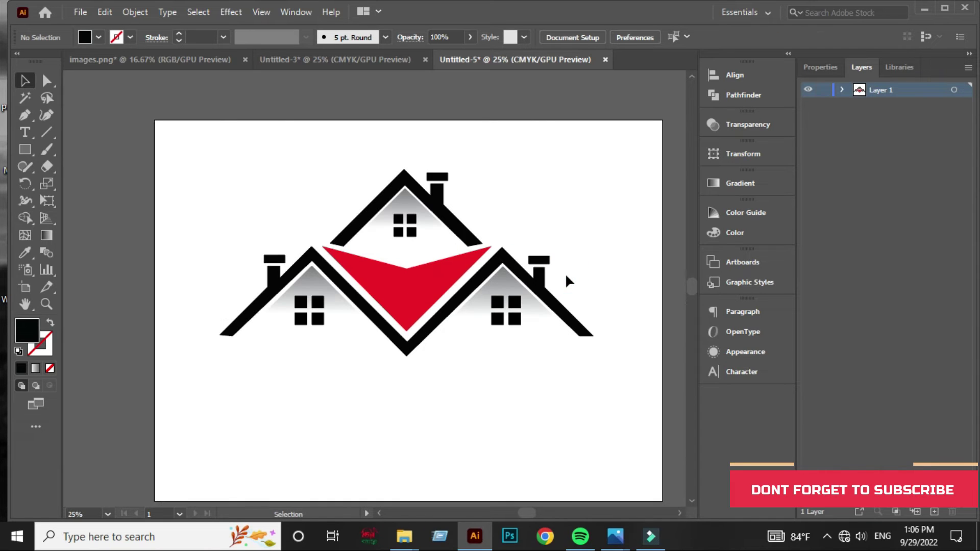
scroll(565, 273, "down", 1)
scroll(586, 252, "down", 2)
left_click_drag(586, 249, 479, 273)
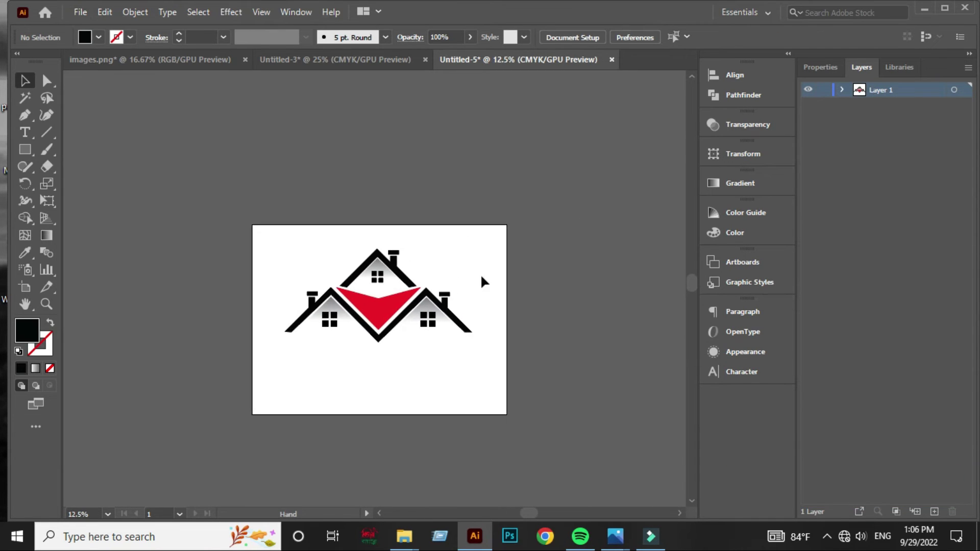
scroll(459, 321, "up", 1)
left_click_drag(379, 371, 389, 385)
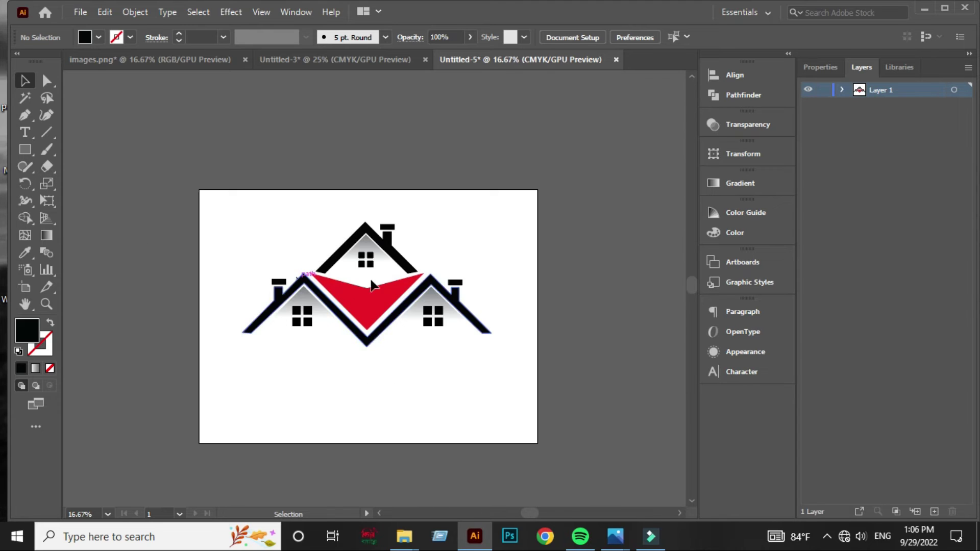
left_click_drag(316, 261, 521, 360)
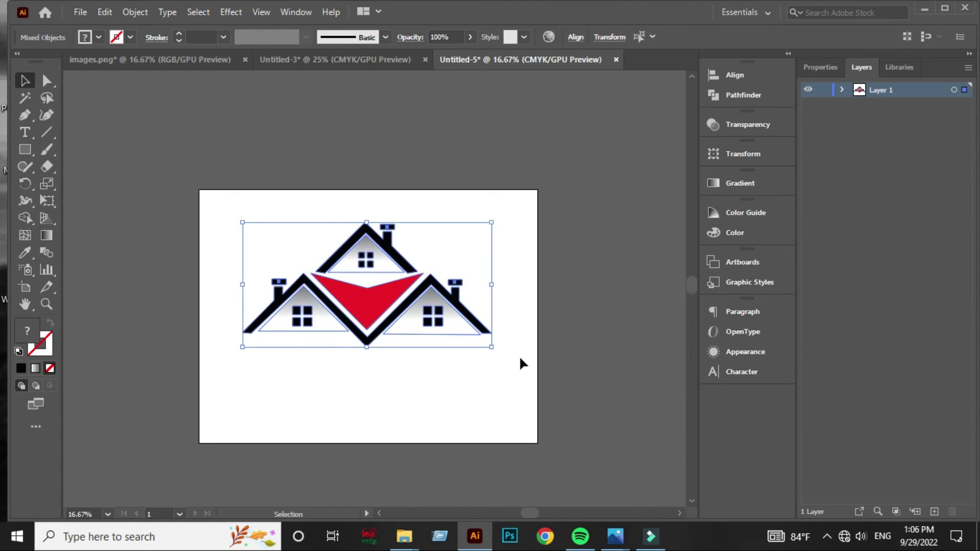
key("a")
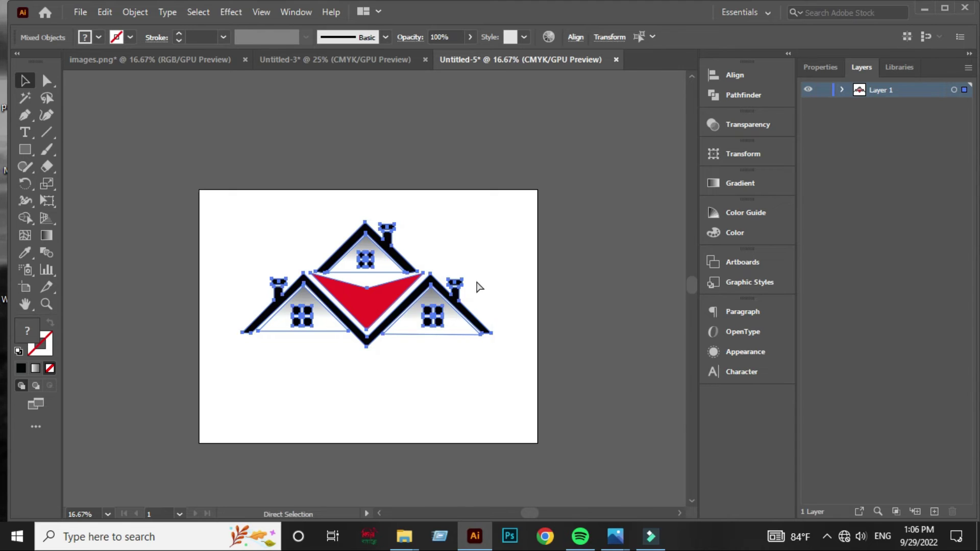
key("v")
right_click(396, 270)
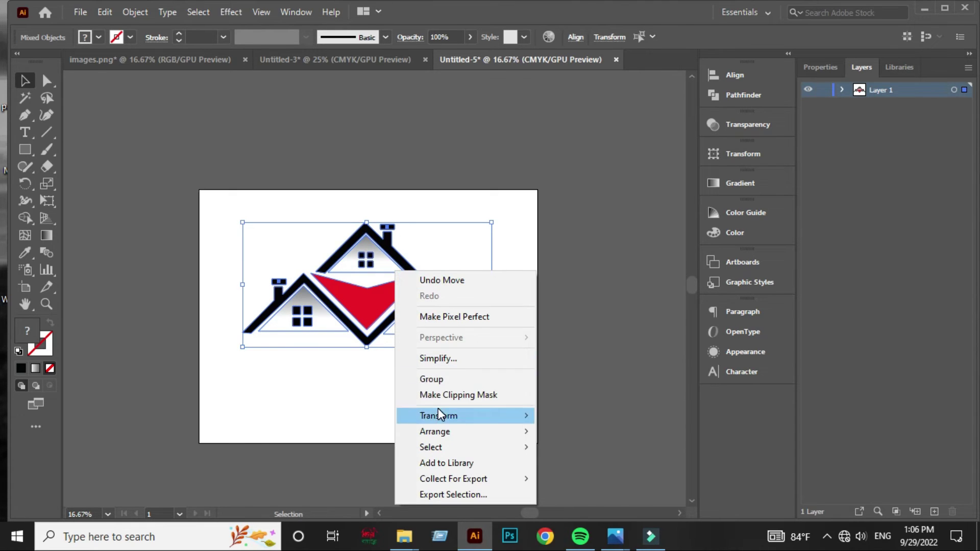
left_click(431, 380)
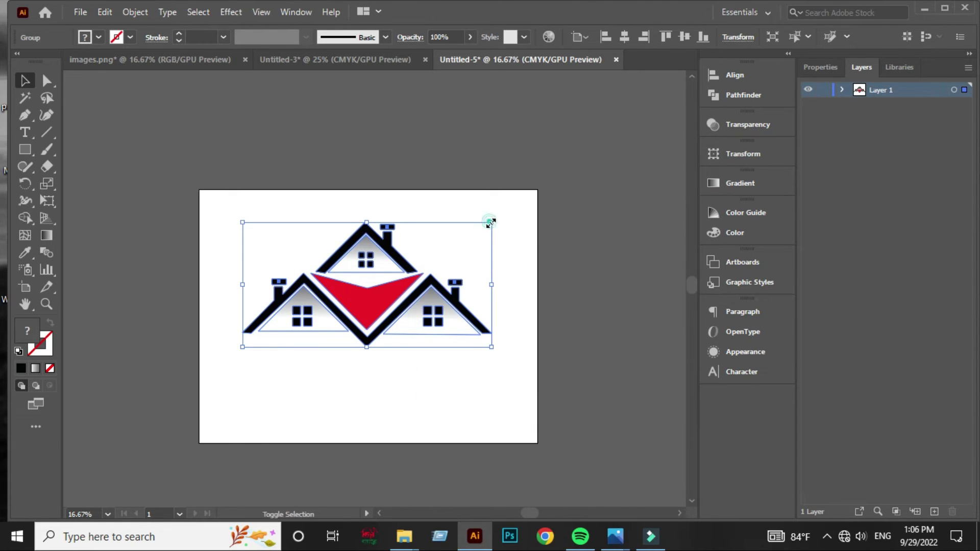
Shrink the logo group to about half size and move it higher on the artboard.
left_click_drag(491, 222, 452, 253)
left_click(401, 368)
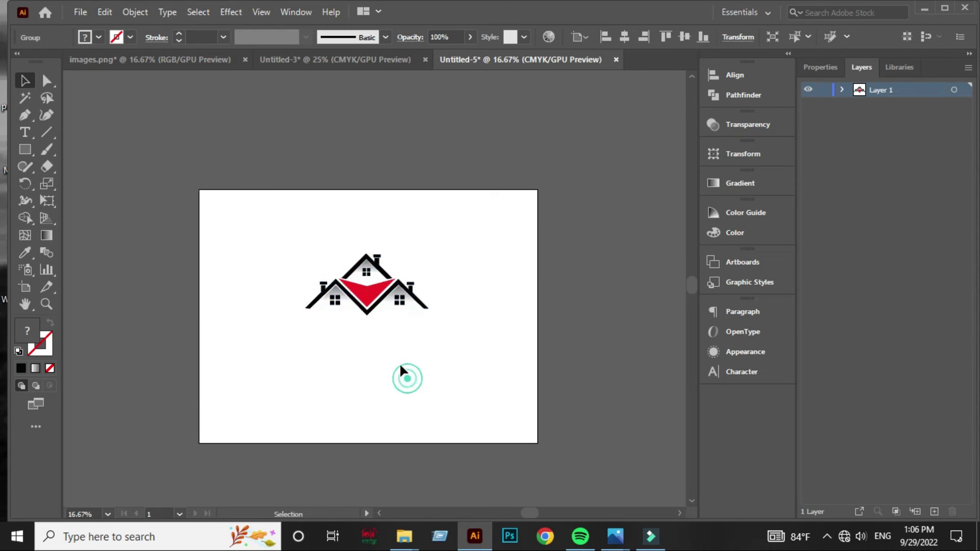
scroll(386, 319, "up", 1)
left_click_drag(375, 255, 375, 221)
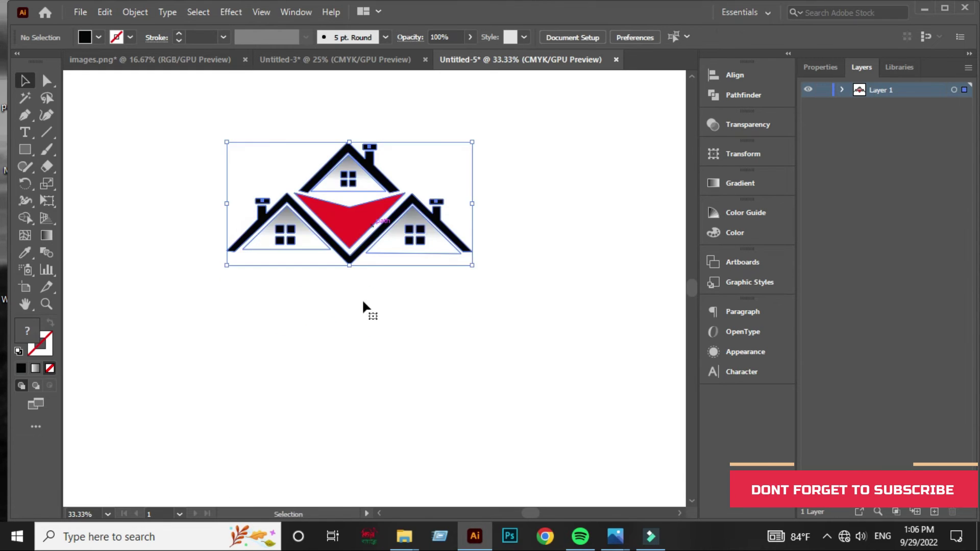
left_click(357, 330)
scroll(359, 332, "down", 1)
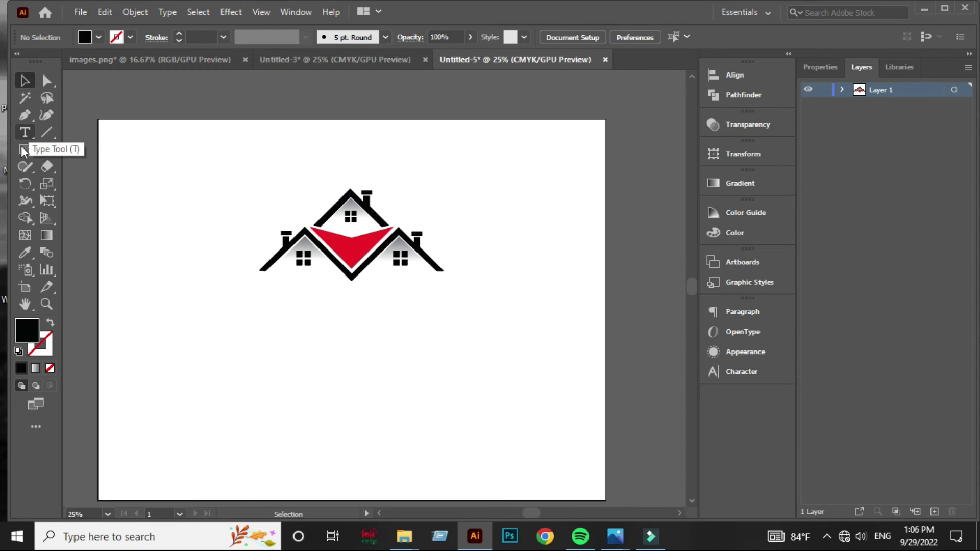
Draw a closed thin crescent under the roofs with the Pen tool.
left_click(24, 115)
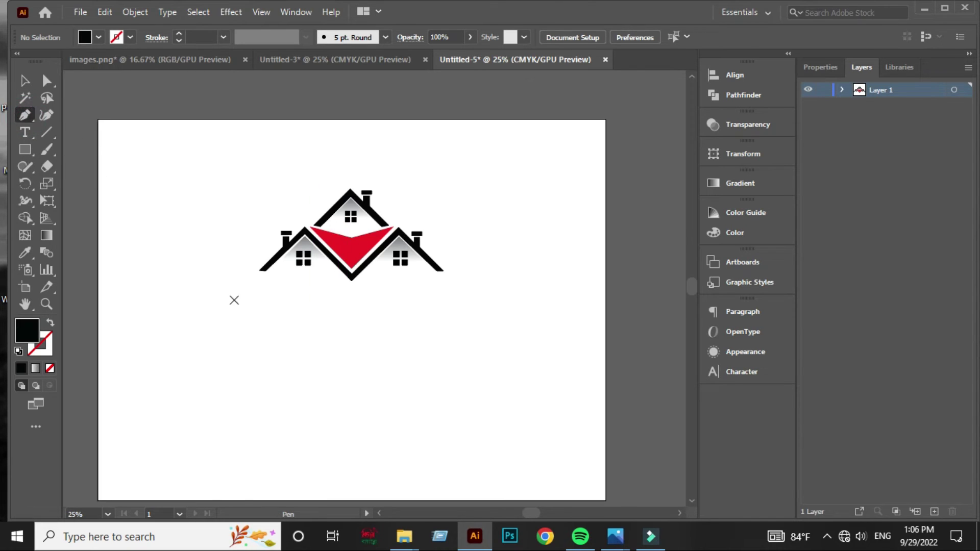
left_click(220, 300)
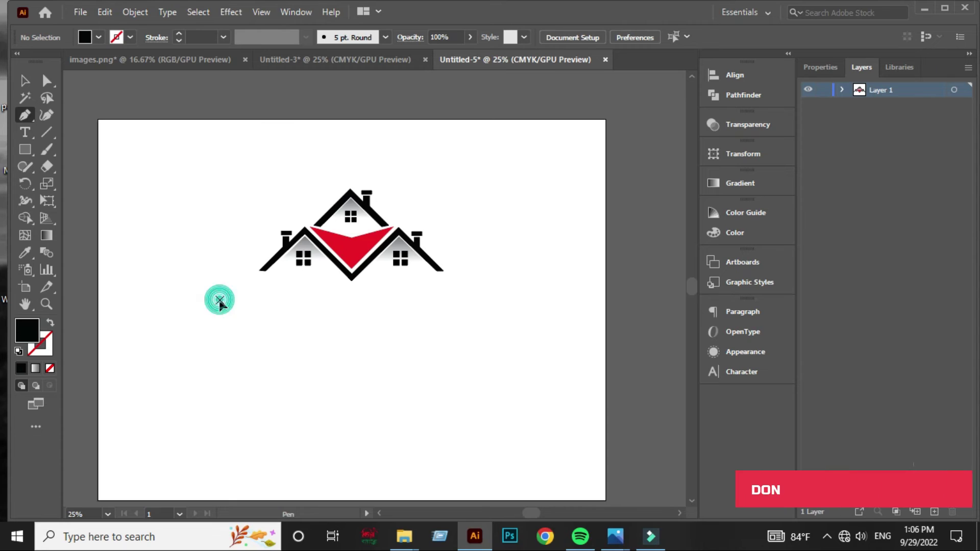
left_click(478, 296)
key("ctrl+z")
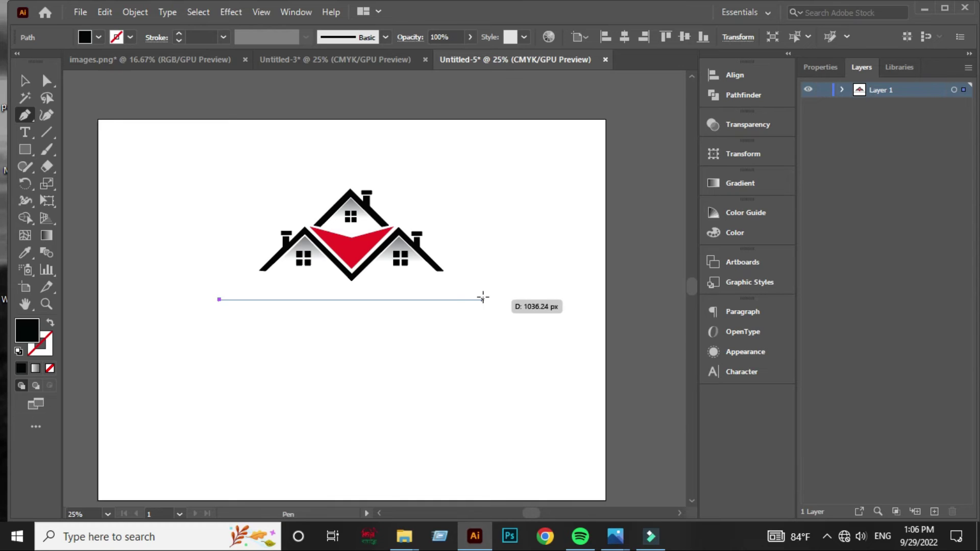
left_click_drag(491, 301, 610, 342)
key("alt")
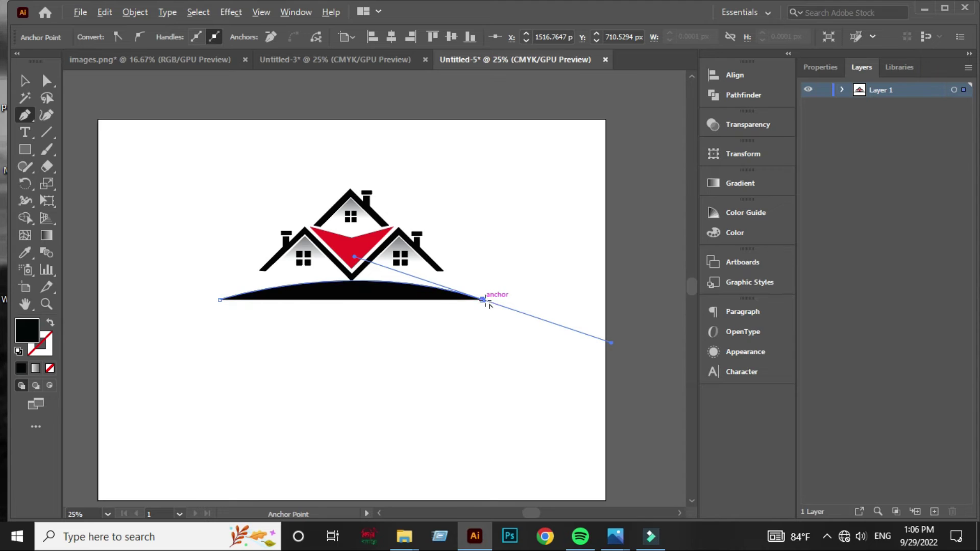
left_click(483, 300)
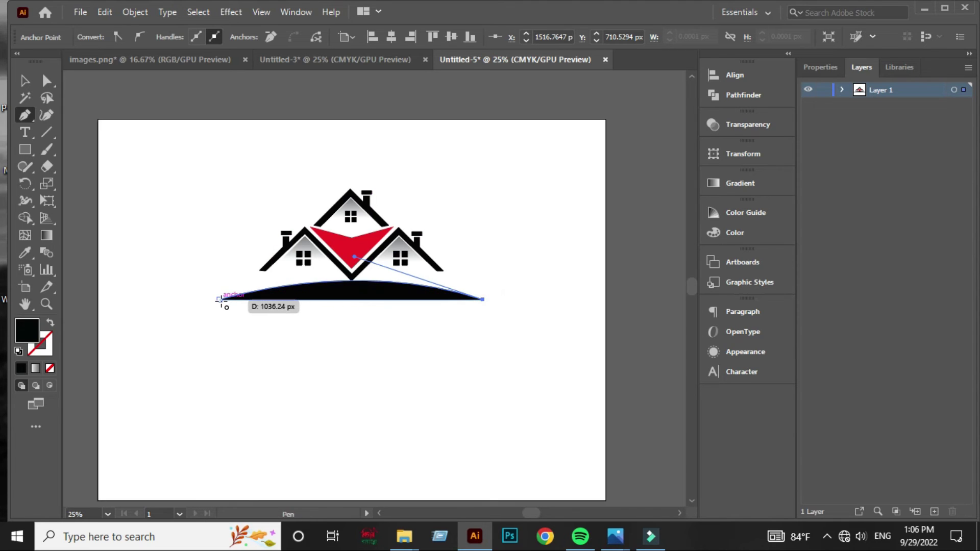
left_click_drag(221, 300, 76, 339)
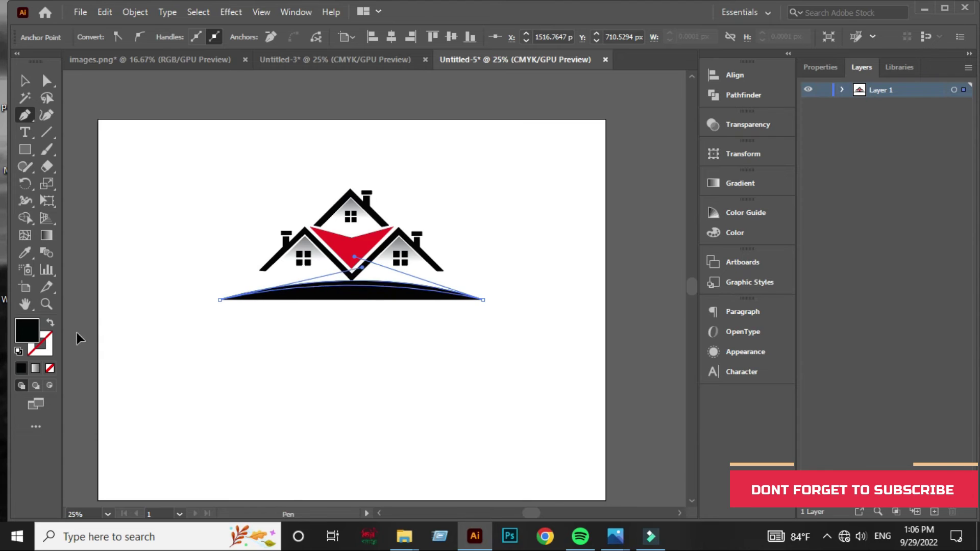
left_click_drag(76, 339, 75, 338)
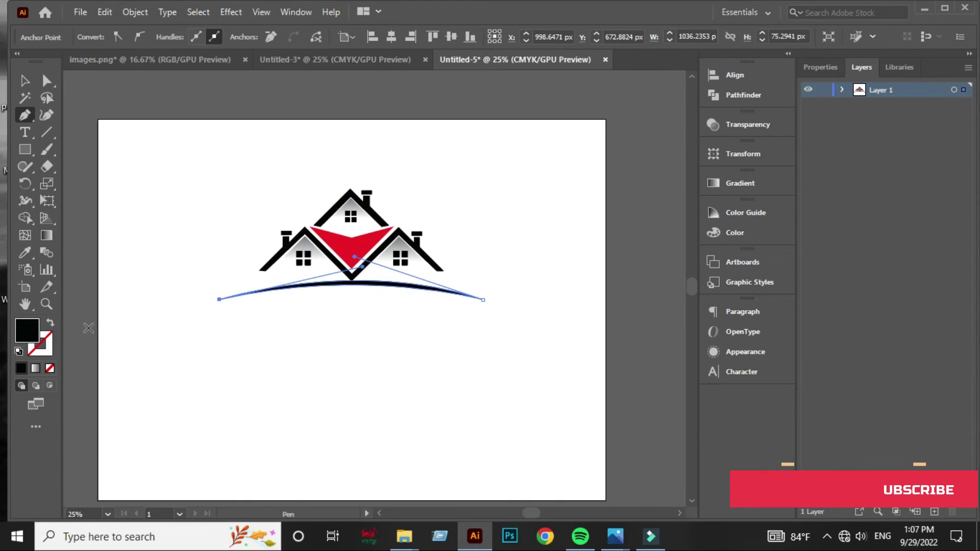
Nudge the base arc slightly left and leave it unselected.
left_click(24, 79)
left_click(418, 426)
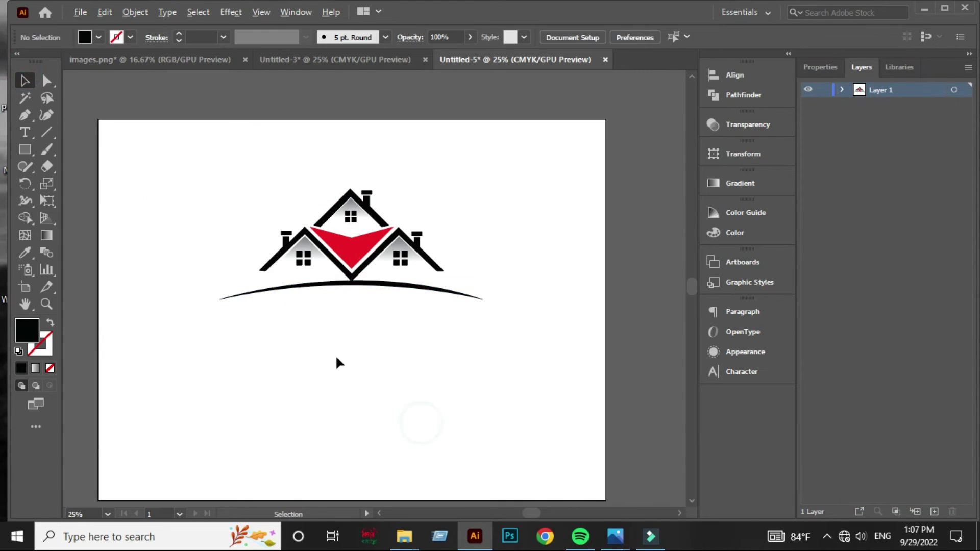
scroll(336, 360, "up", 2)
scroll(369, 218, "down", 2)
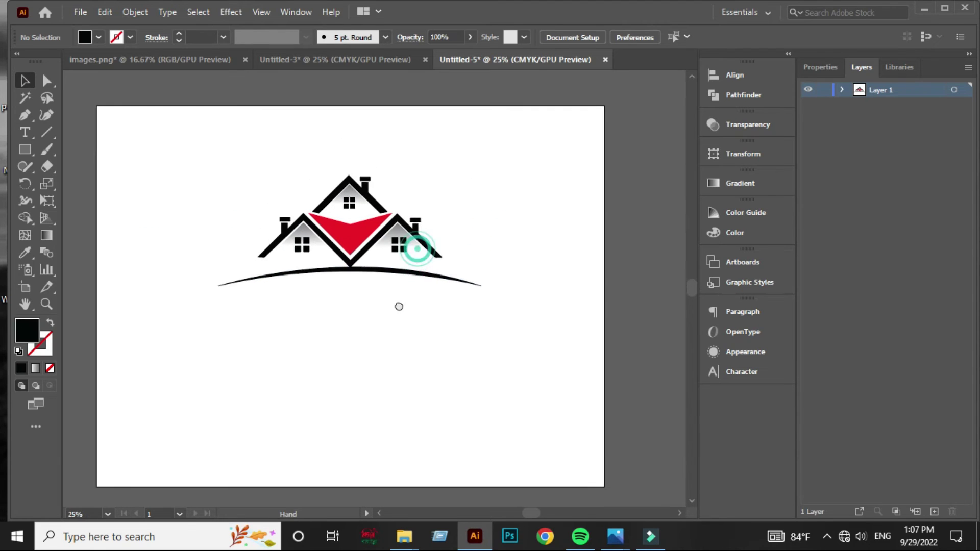
scroll(378, 312, "up", 2)
left_click_drag(375, 285, 410, 332)
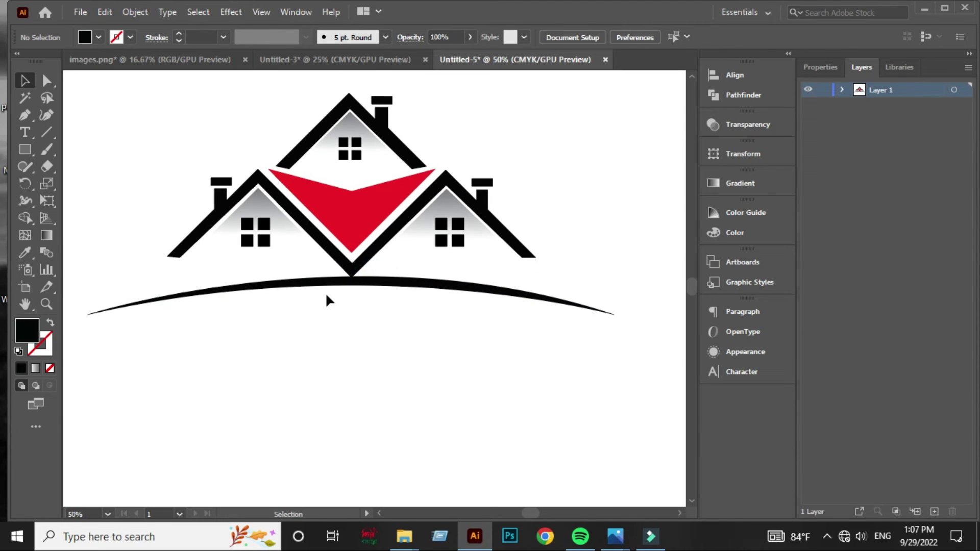
left_click_drag(339, 284, 336, 285)
left_click(353, 328)
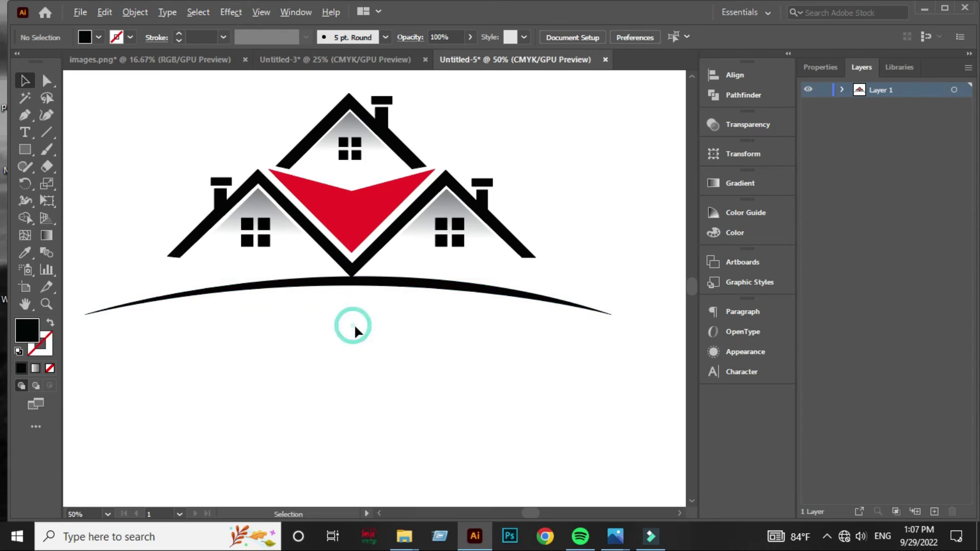
scroll(356, 331, "down", 1)
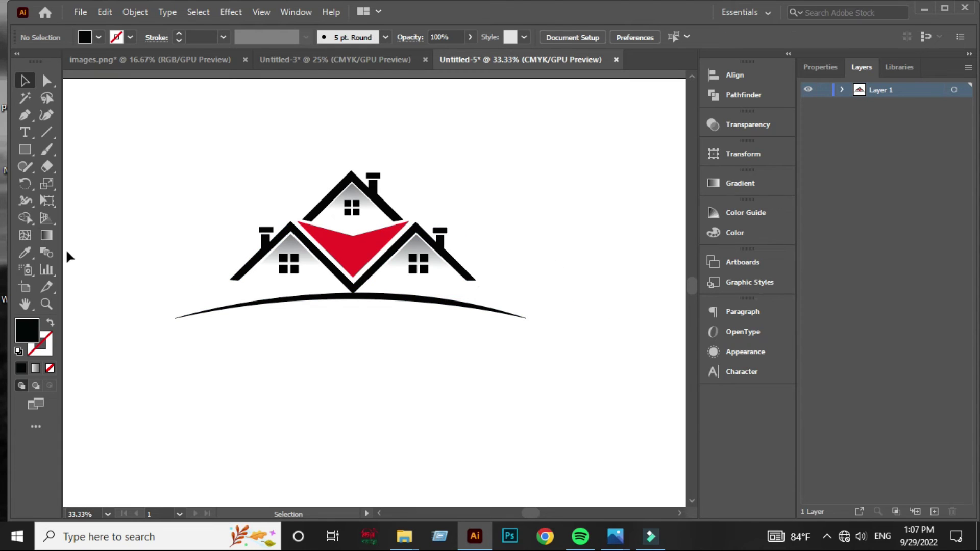
Draw a flat ellipse below the arc and fill it with a reversed radial gradient.
left_click_drag(24, 154, 76, 185)
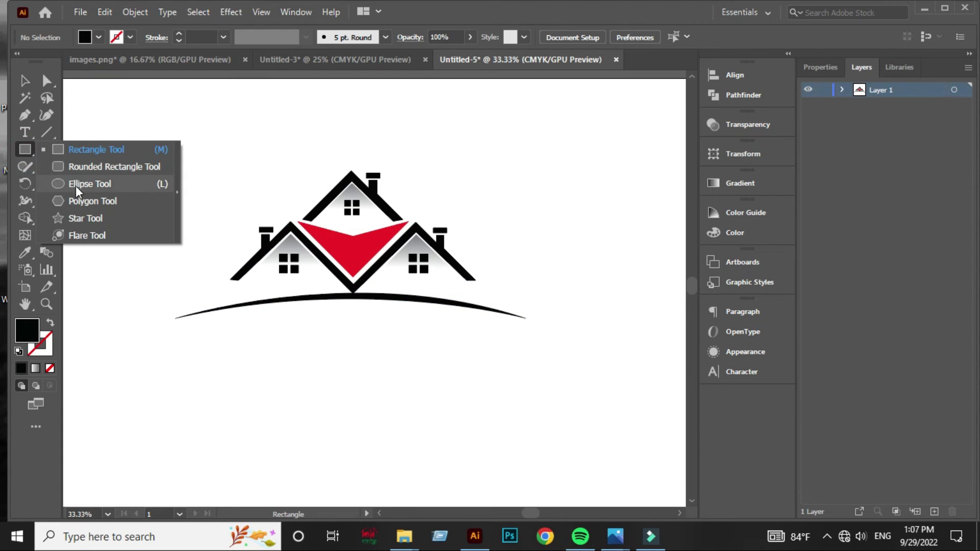
left_click_drag(283, 332, 461, 359)
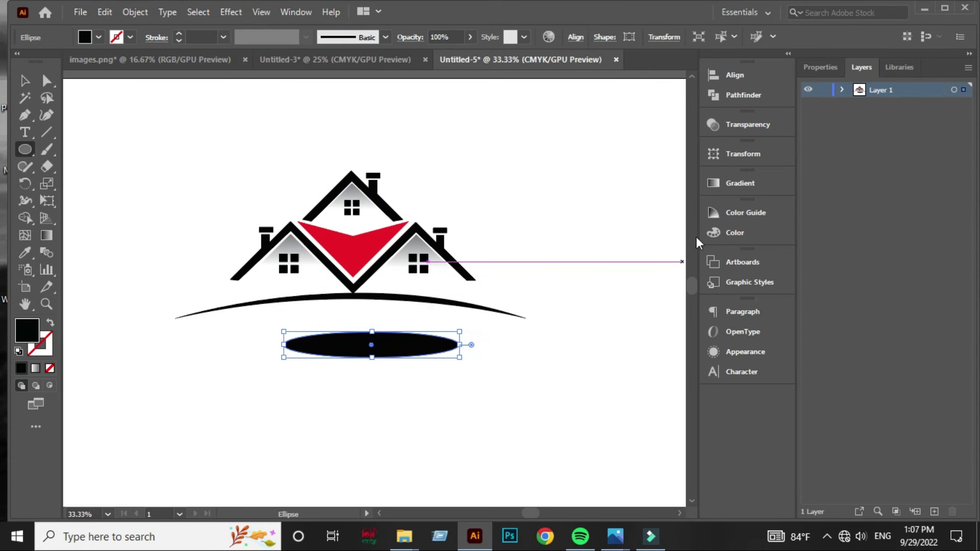
left_click(735, 183)
left_click(604, 199)
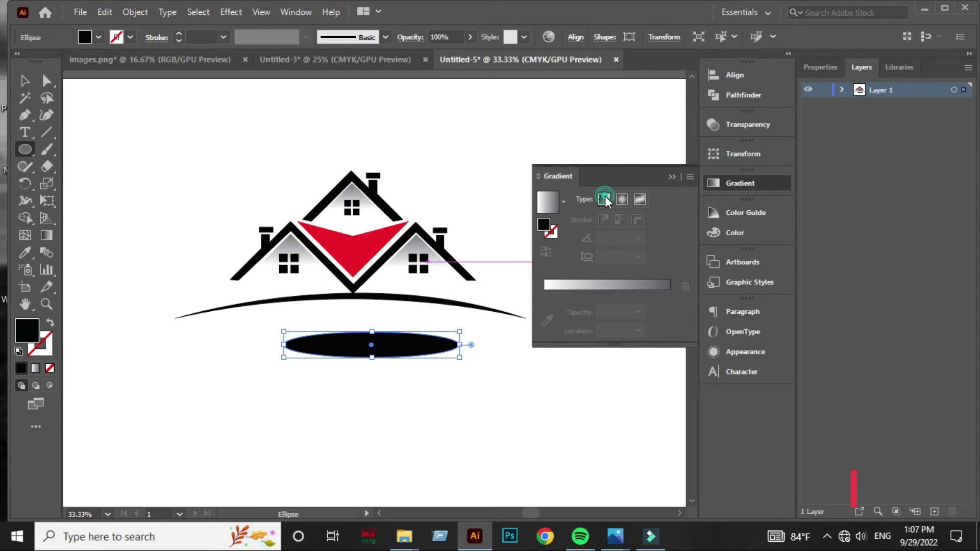
left_click(621, 200)
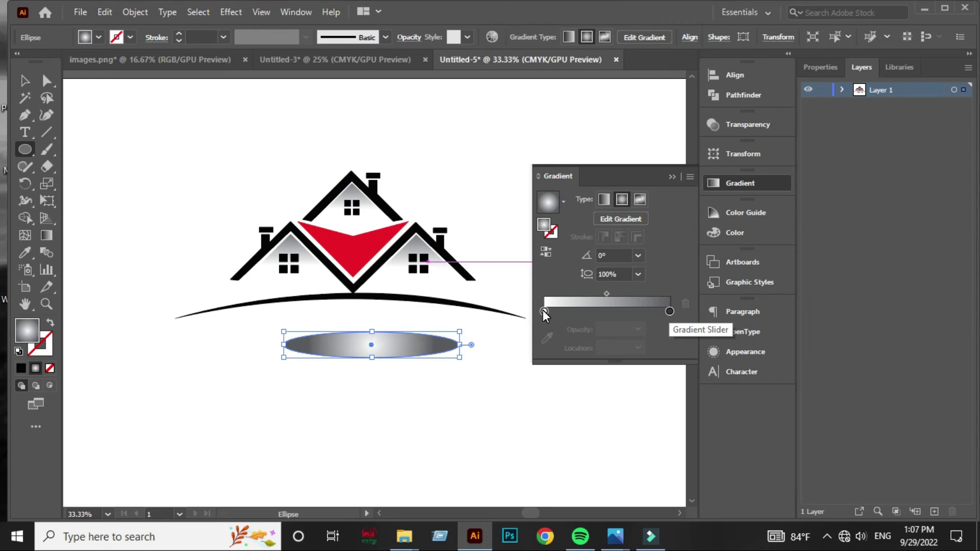
left_click(551, 253)
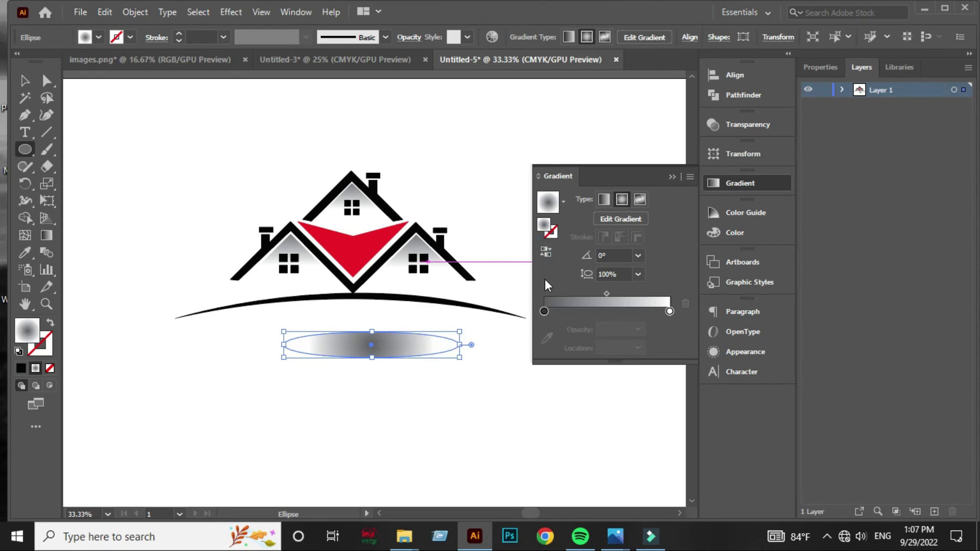
Set the gradient's aspect ratio to 13% and deselect the ellipse.
left_click(638, 275)
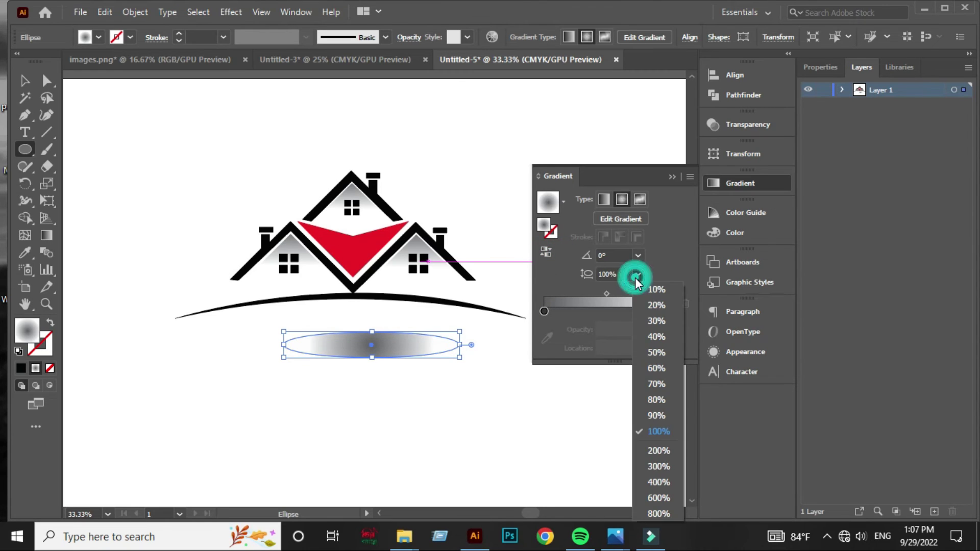
left_click(650, 290)
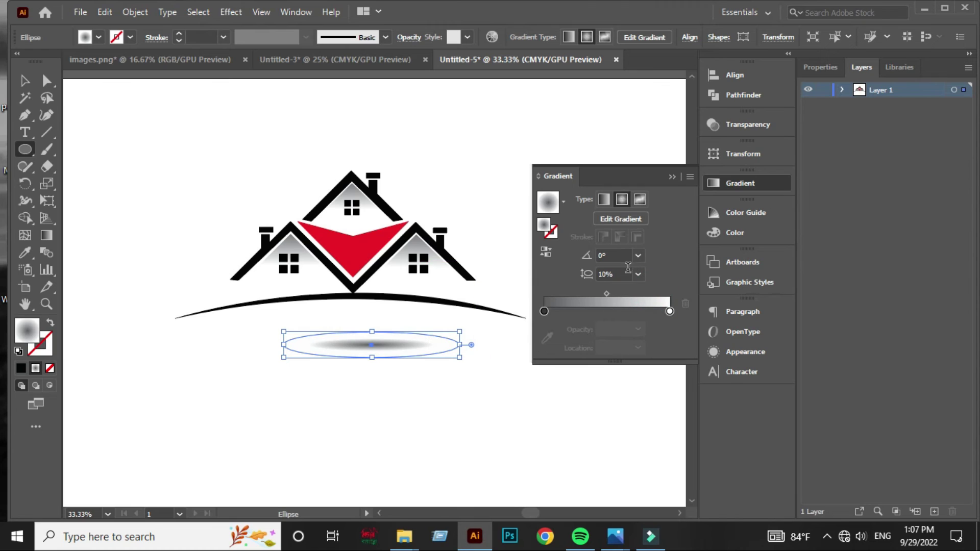
left_click(639, 275)
left_click(642, 301)
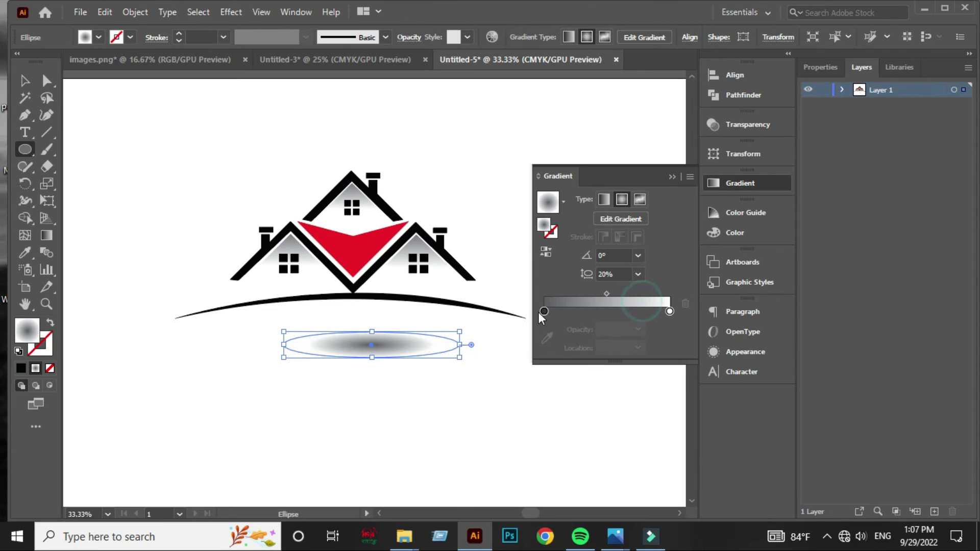
left_click(638, 274)
left_click(654, 289)
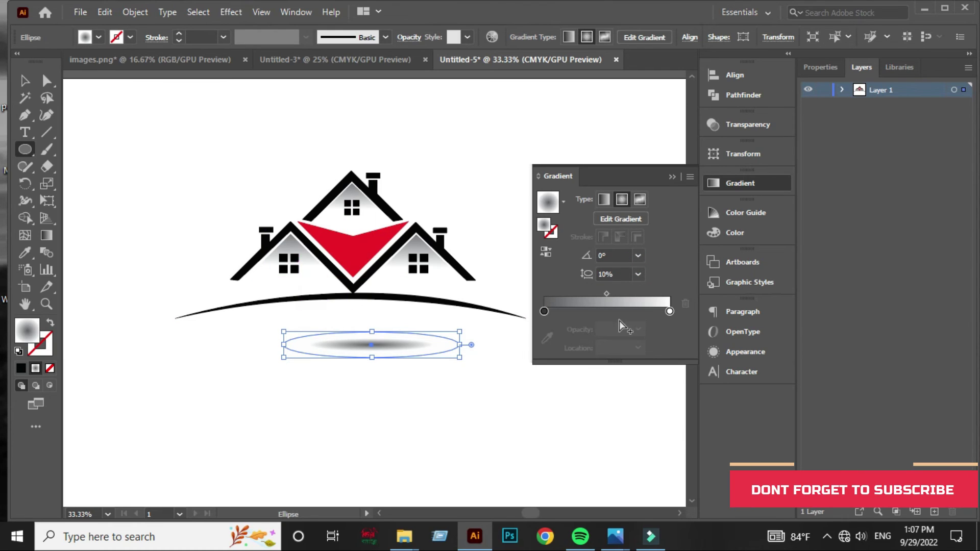
left_click(623, 274)
type("13")
key("Return")
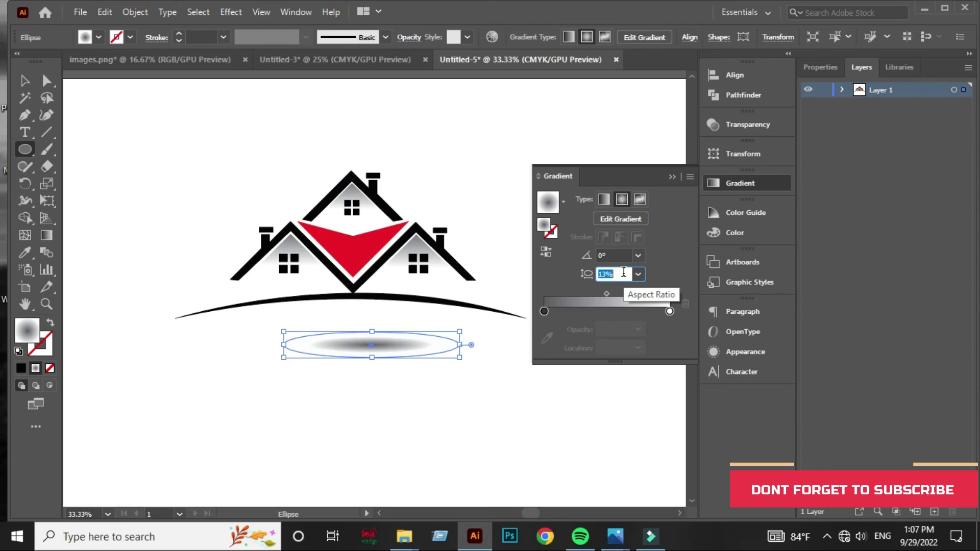
key("v")
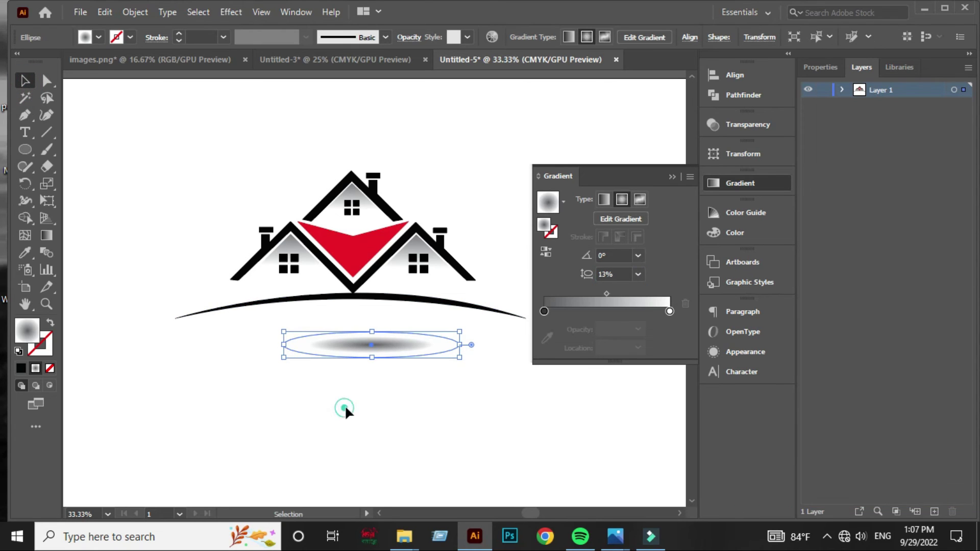
left_click(345, 405)
Move the shadow ellipse up under the arc and lower the dark stop's opacity.
left_click_drag(368, 354, 350, 324)
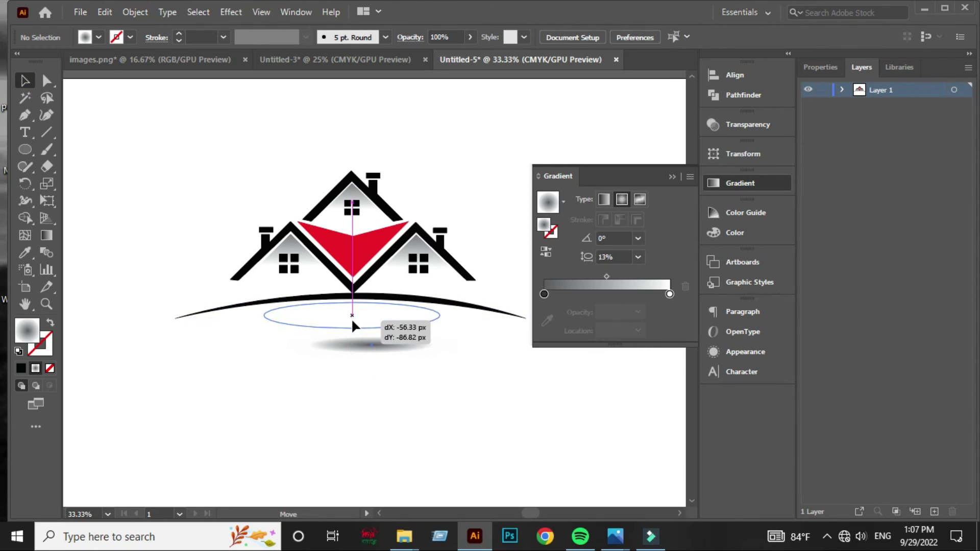
left_click(353, 382)
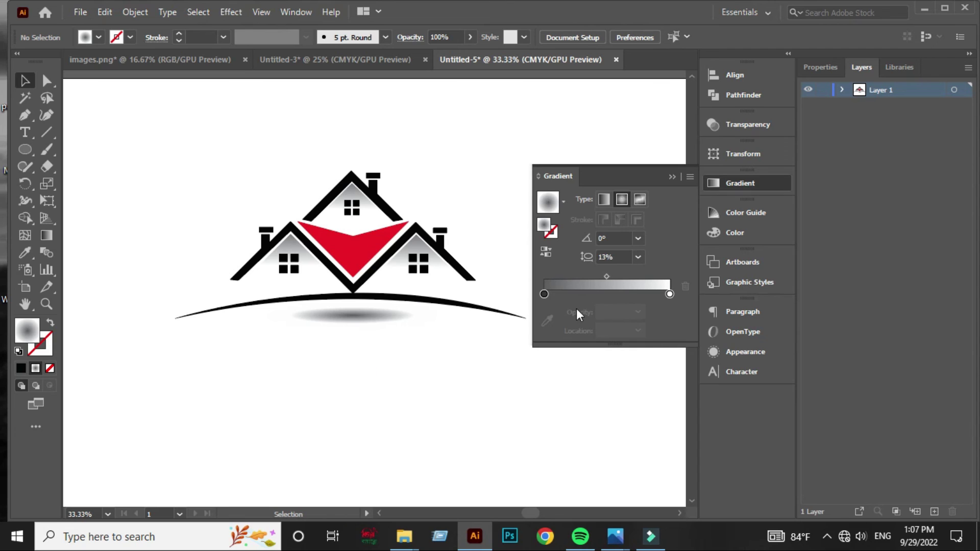
left_click(544, 293)
double_click(623, 310)
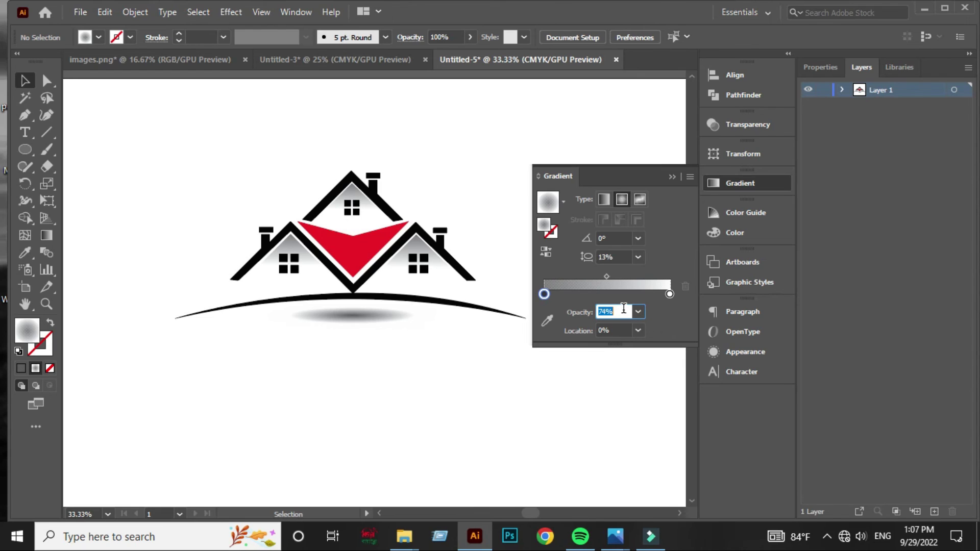
left_click(620, 257)
left_click(387, 316)
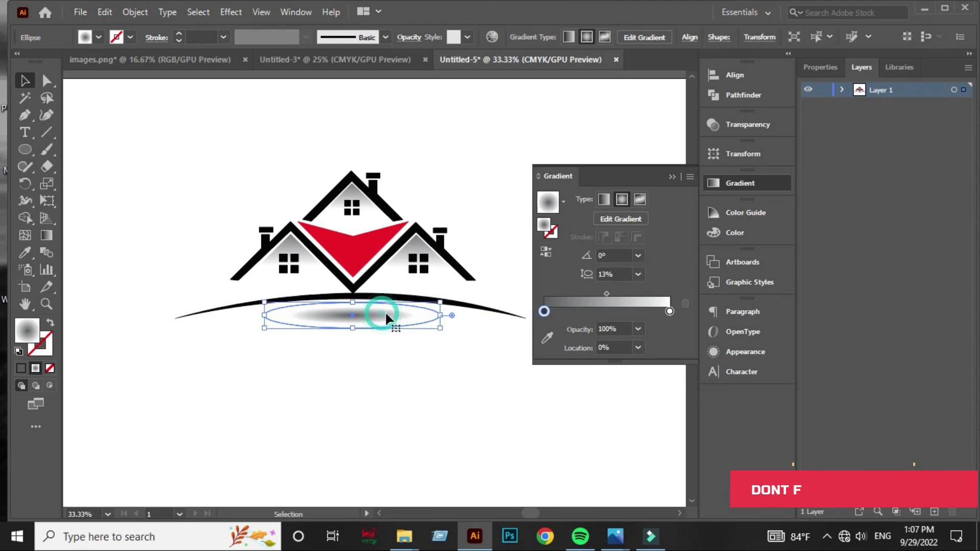
double_click(618, 329)
type("97")
key("Return")
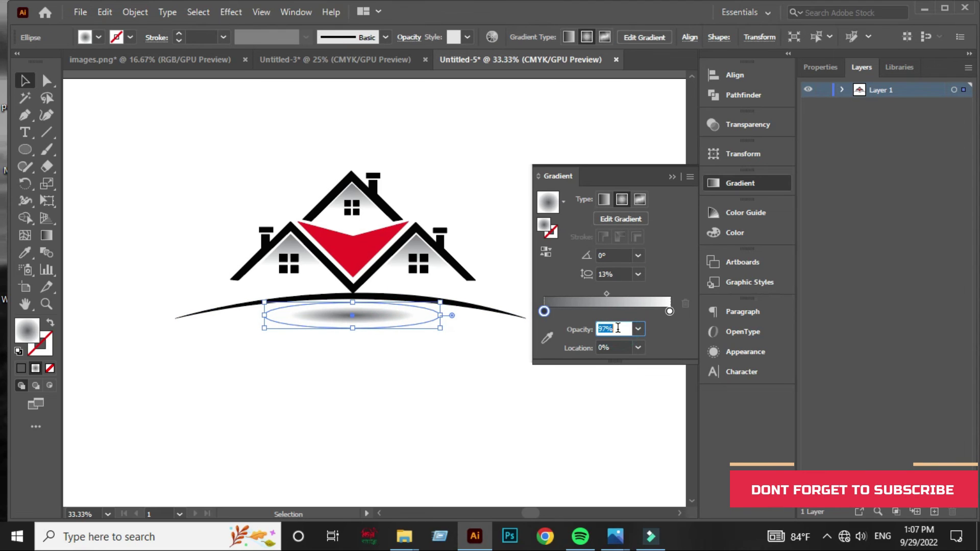
key("Down")
key("Down")
key("Down")
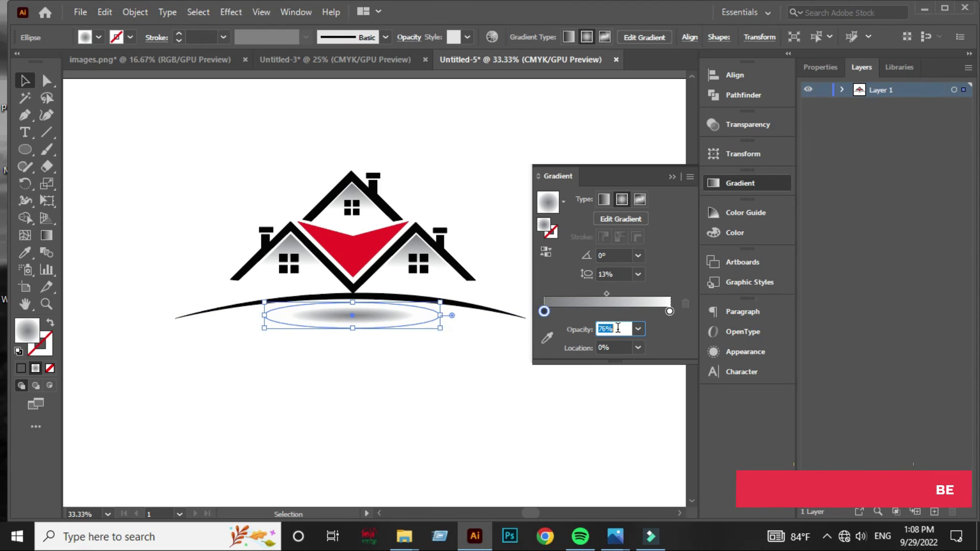
Fine-tune the shadow to 13% aspect ratio and 80% dark-stop opacity.
left_click(623, 275)
key("Down")
key("Down")
key("Down")
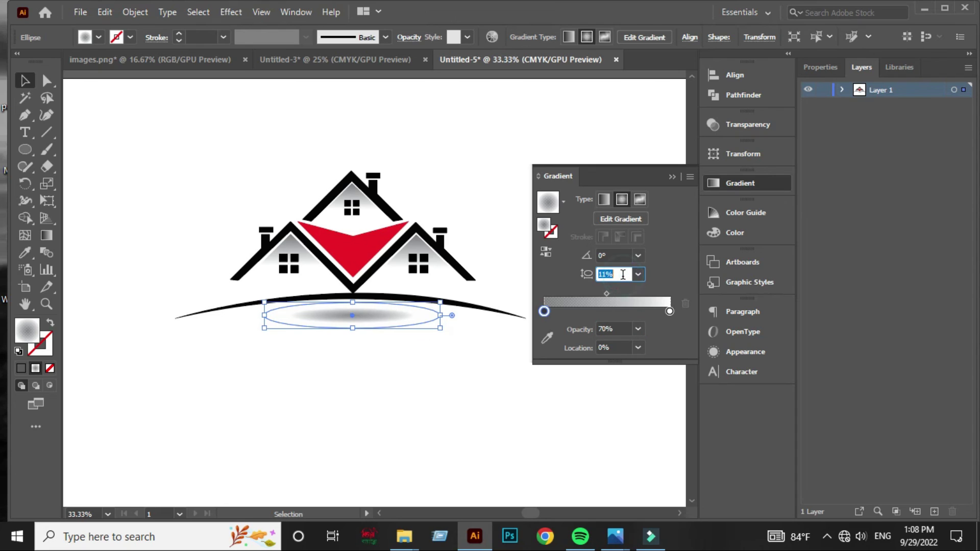
type("10")
left_click(453, 368)
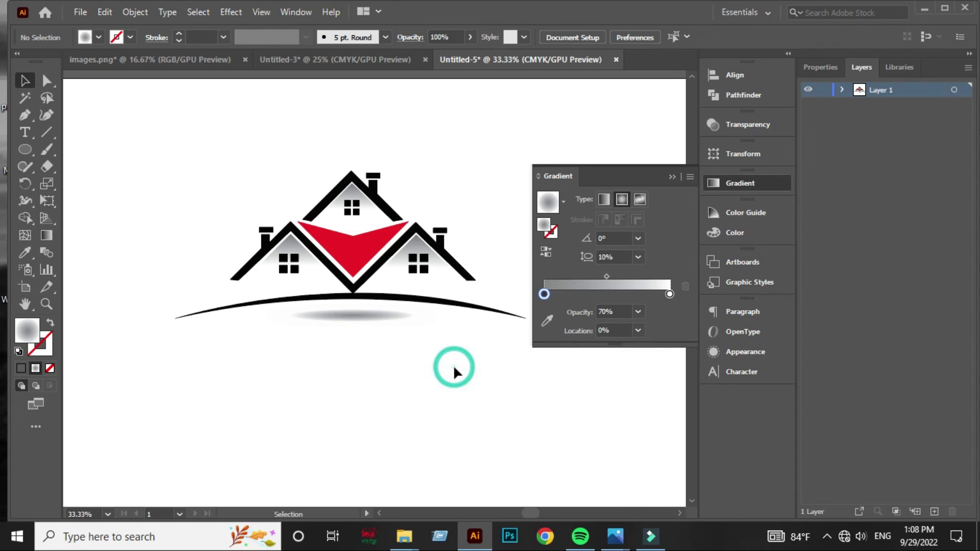
left_click(372, 318)
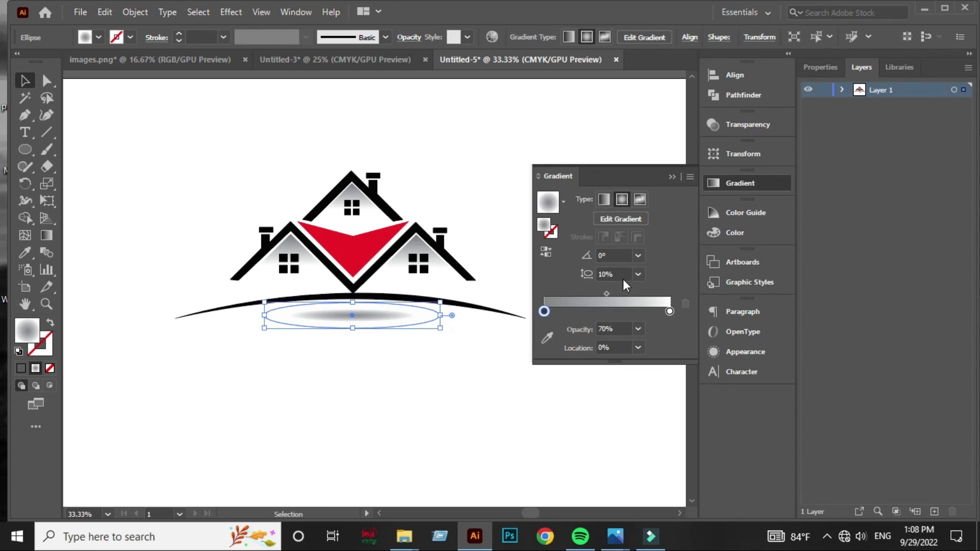
left_click(622, 273)
key("Up")
key("Up")
key("Up")
key("Down")
key("Down")
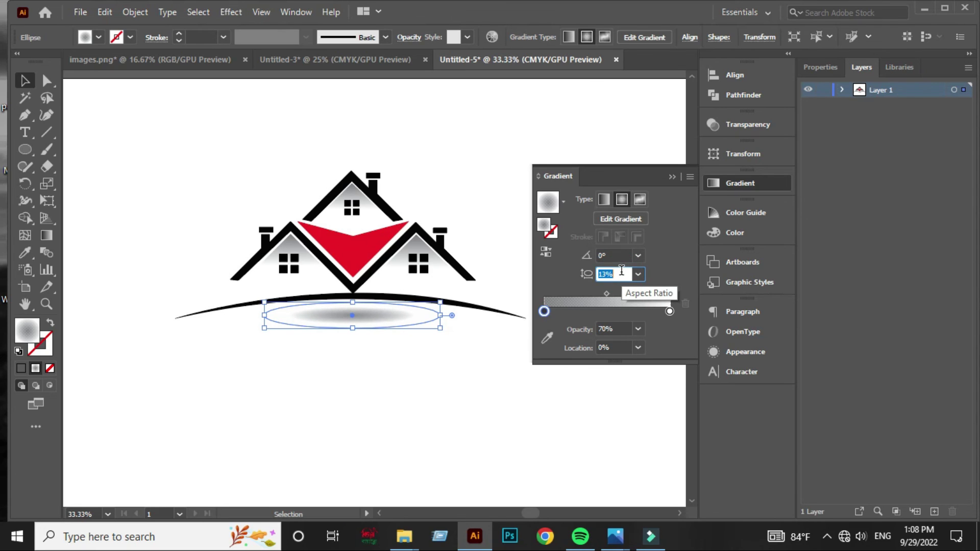
left_click(614, 328)
key("Up")
key("Up")
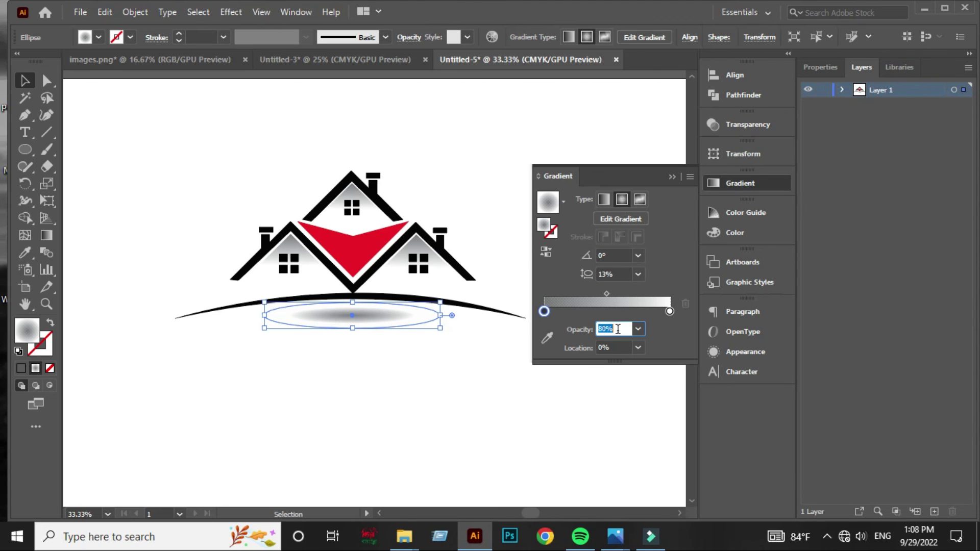
left_click(439, 362)
Check the shadow at different zoom levels and close the Gradient panel.
key("ctrl+minus")
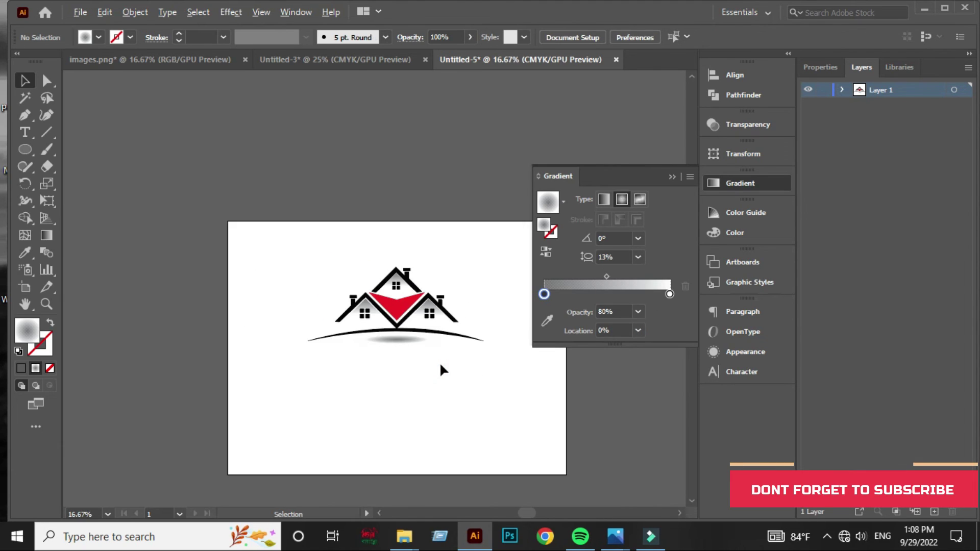
key("ctrl+plus")
left_click(460, 357)
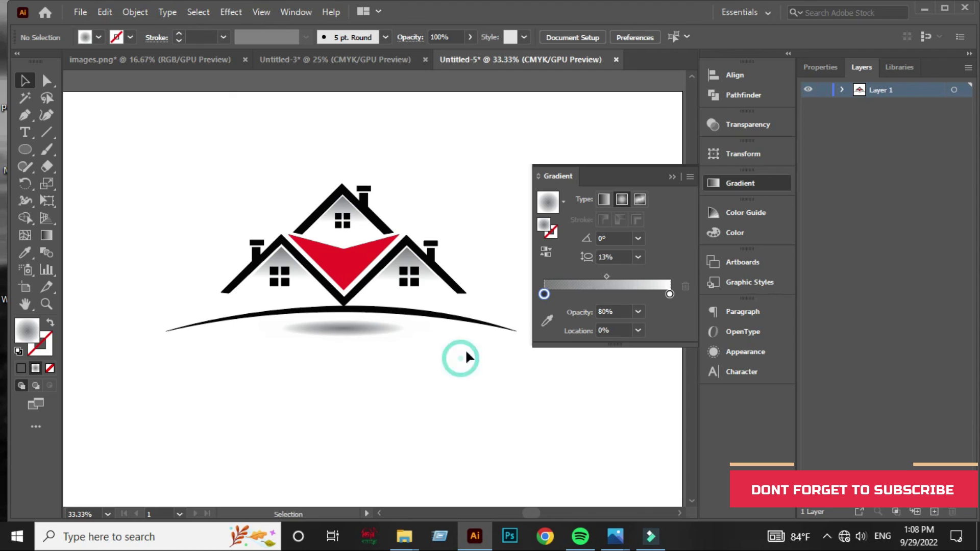
left_click(668, 178)
Select all the logo artwork, including swoosh and shadow, and group it.
key("ctrl+minus")
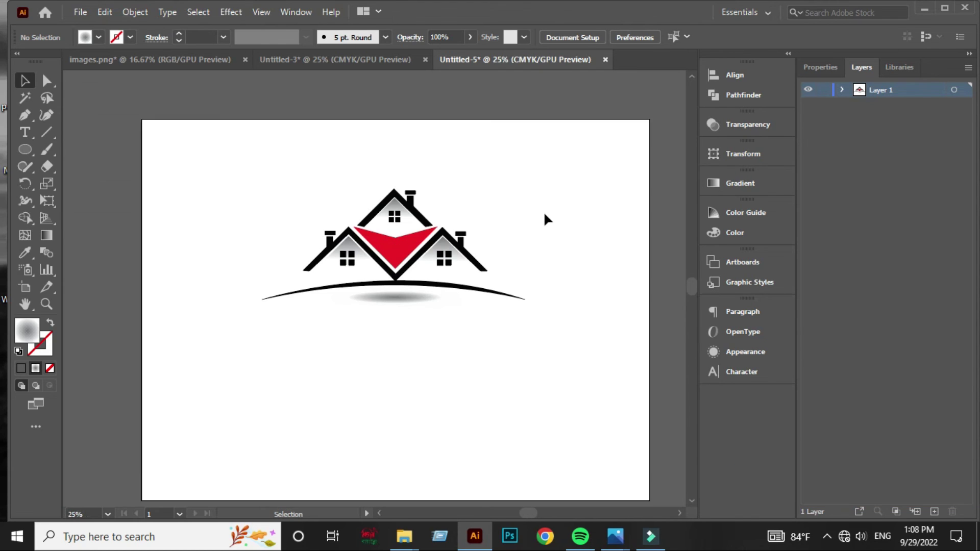
left_click_drag(543, 211, 533, 217)
left_click_drag(274, 206, 448, 335)
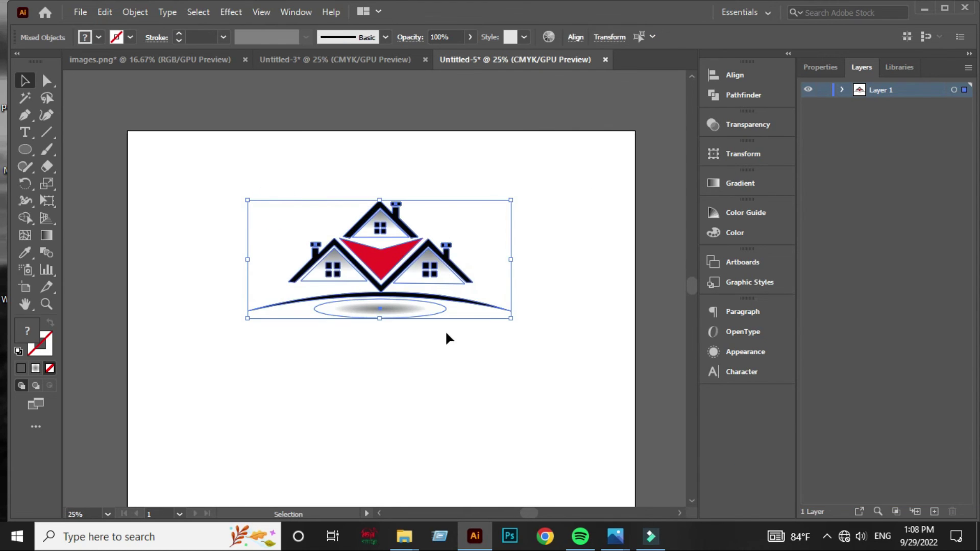
right_click(403, 272)
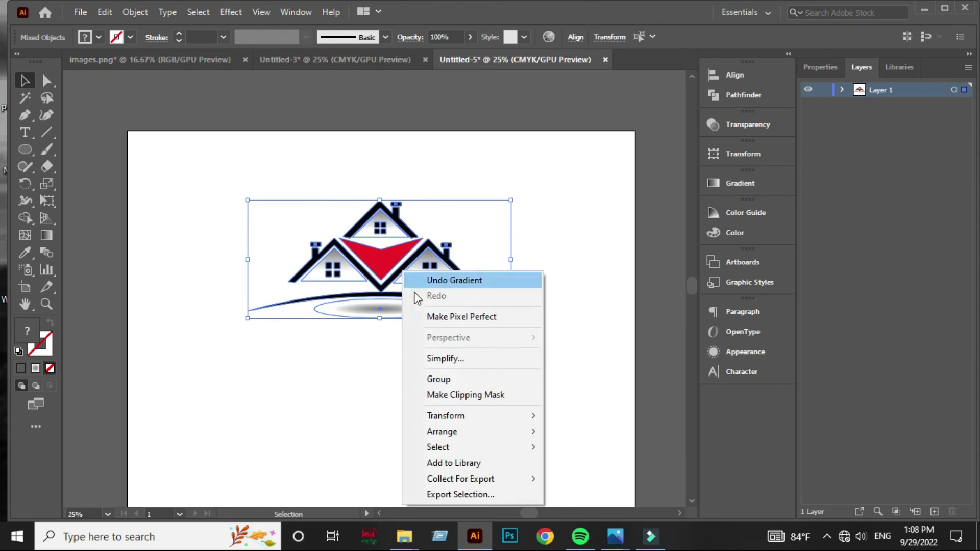
left_click(445, 380)
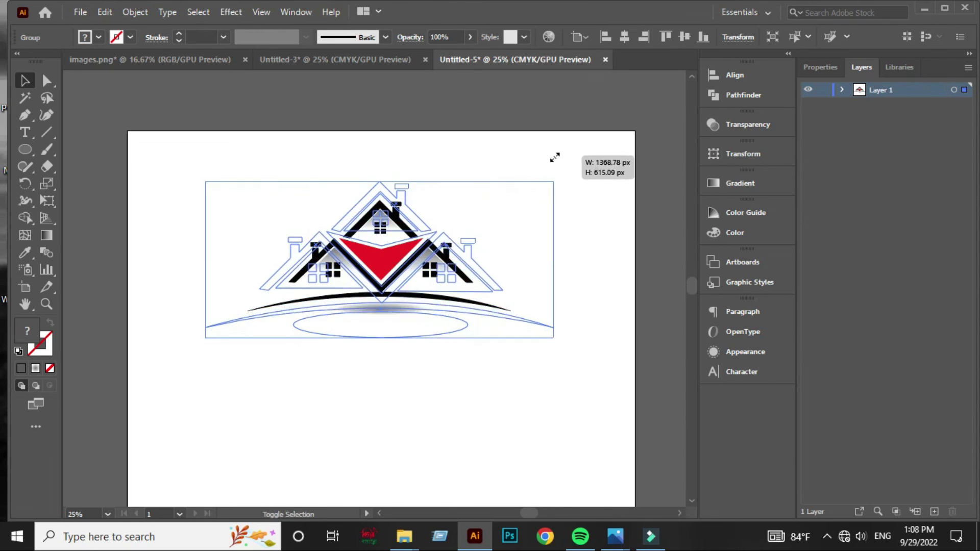
Move the logo group lower and enlarge it to about 1818 × 817 px.
left_click_drag(510, 201, 553, 180)
scroll(415, 444, "down", 1)
scroll(416, 436, "up", 1)
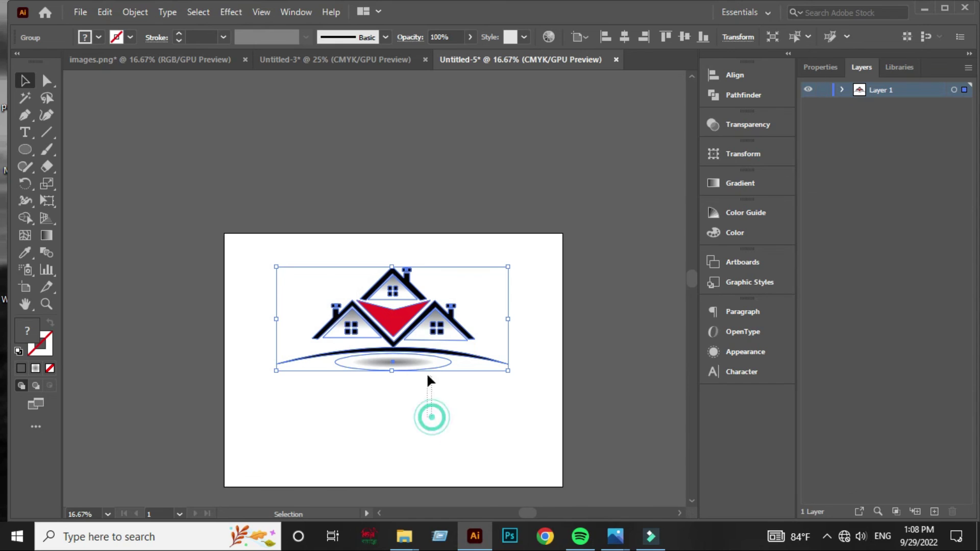
left_click_drag(412, 408, 410, 357)
scroll(407, 331, "up", 3)
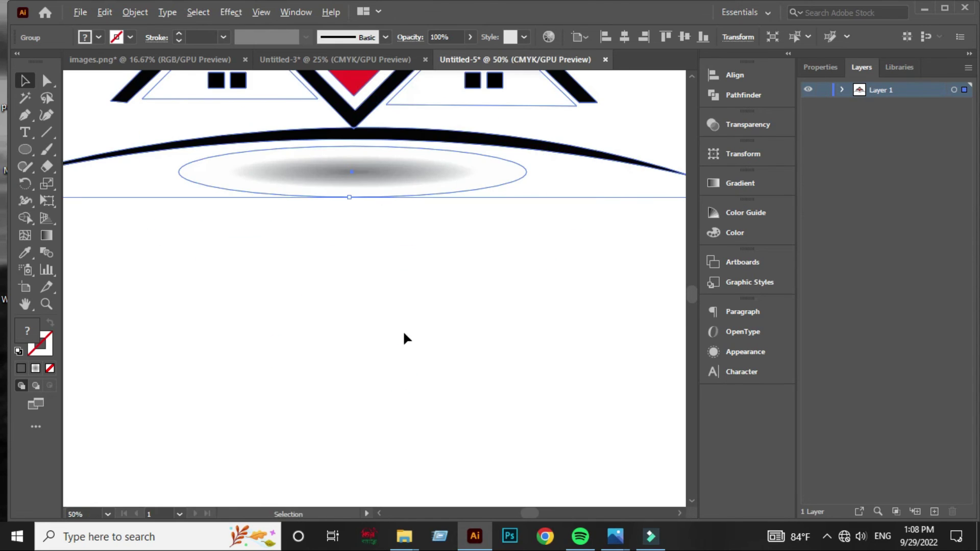
scroll(424, 327, "down", 1)
mouse_move(428, 319)
left_mouse_down()
mouse_move(413, 393)
mouse_move(419, 359)
left_mouse_up()
scroll(414, 394, "down", 1)
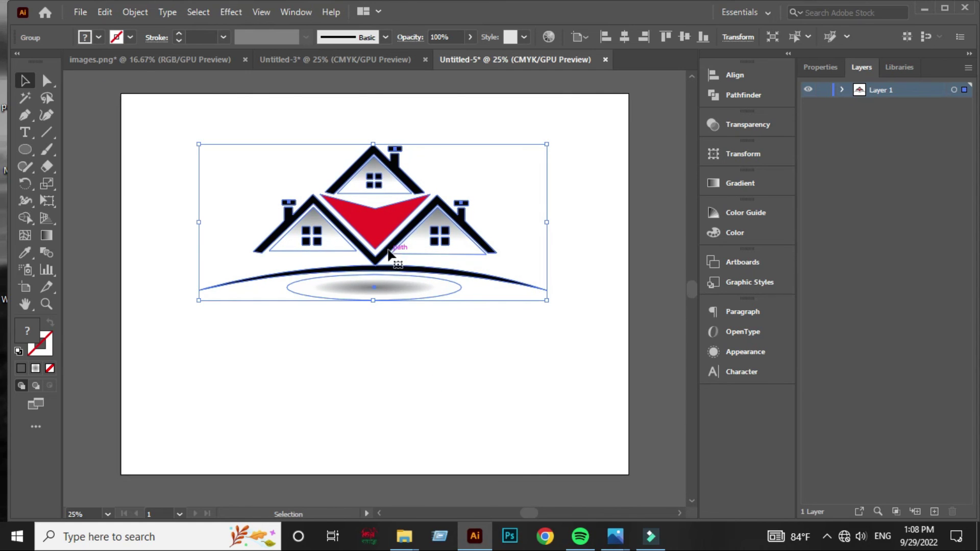
left_click_drag(381, 258, 378, 281)
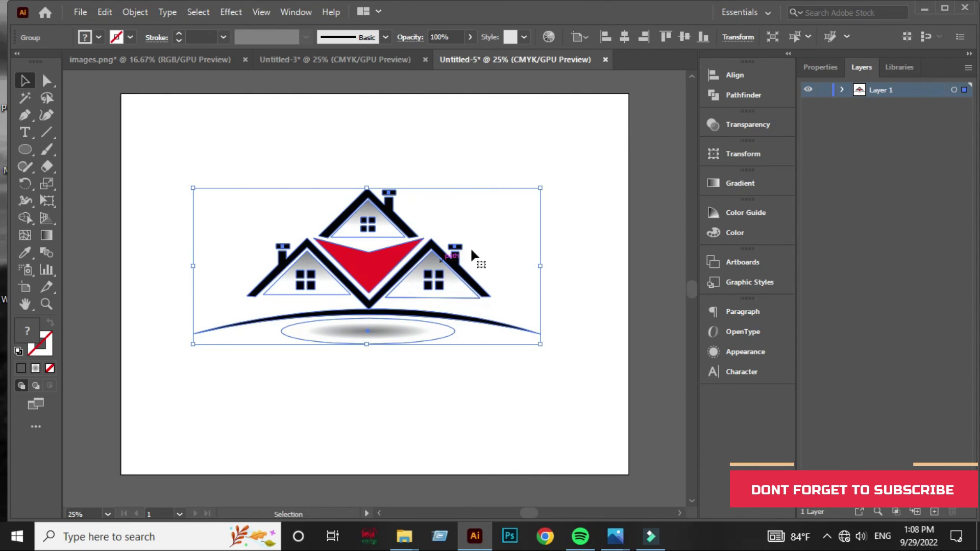
left_click_drag(533, 192, 599, 144)
left_click(435, 424)
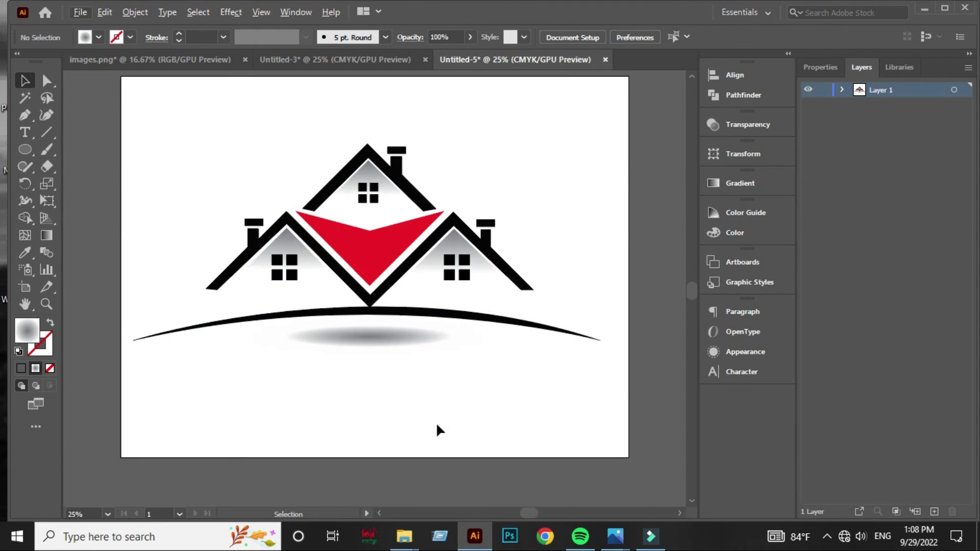
left_click_drag(437, 437, 438, 433)
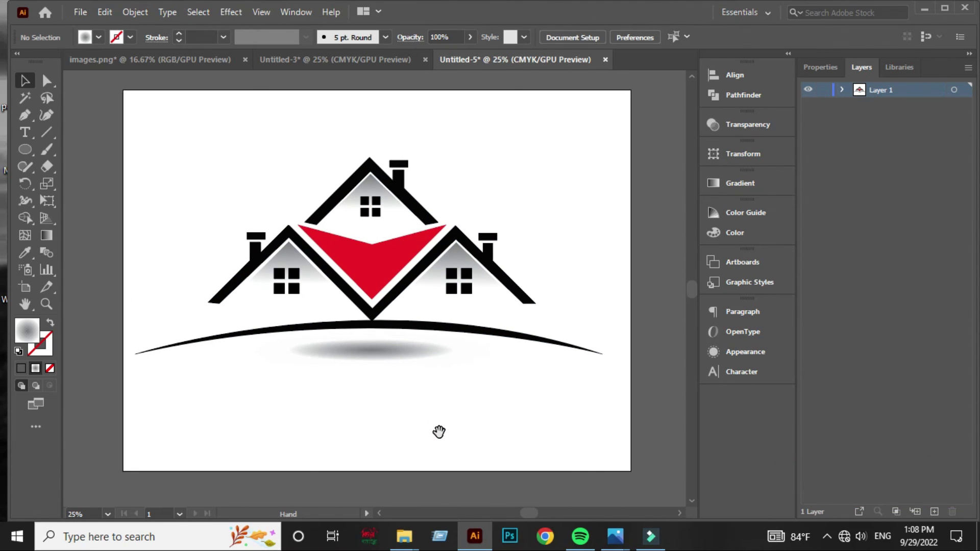